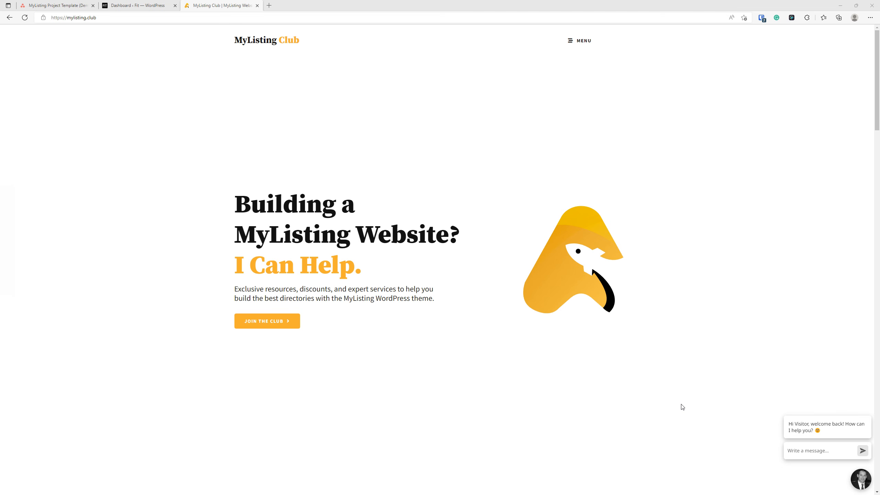
Scroll the MyListing Club homepage and open the MyListing Project Template sales page.
scroll(480, 250, down, 7)
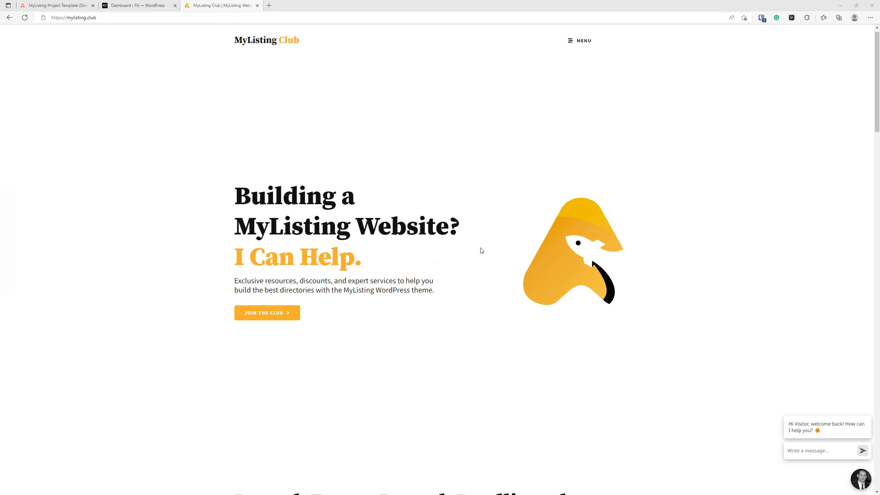
scroll(477, 255, down, 4)
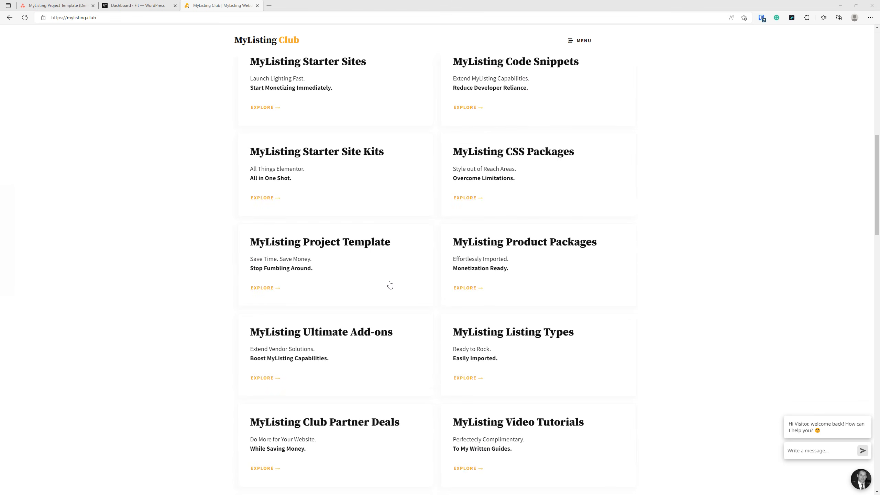
click(372, 246)
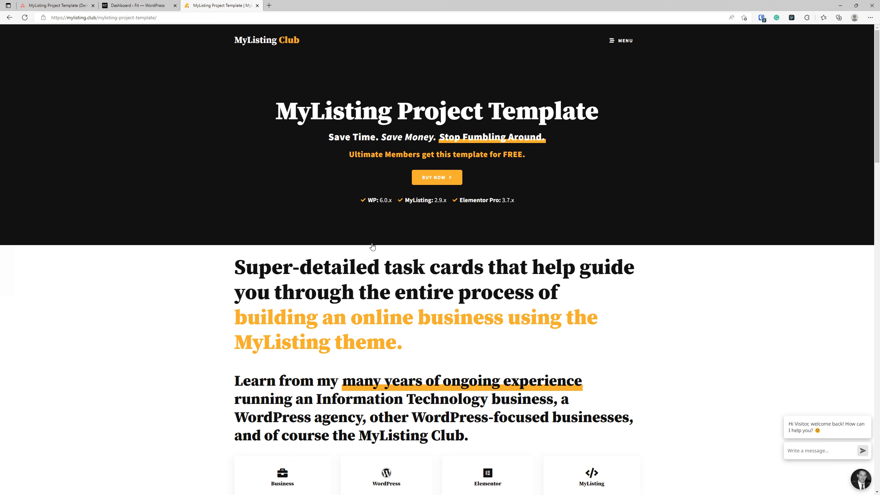
Close the template sales page tab and bring up the Asana board tab.
click(257, 5)
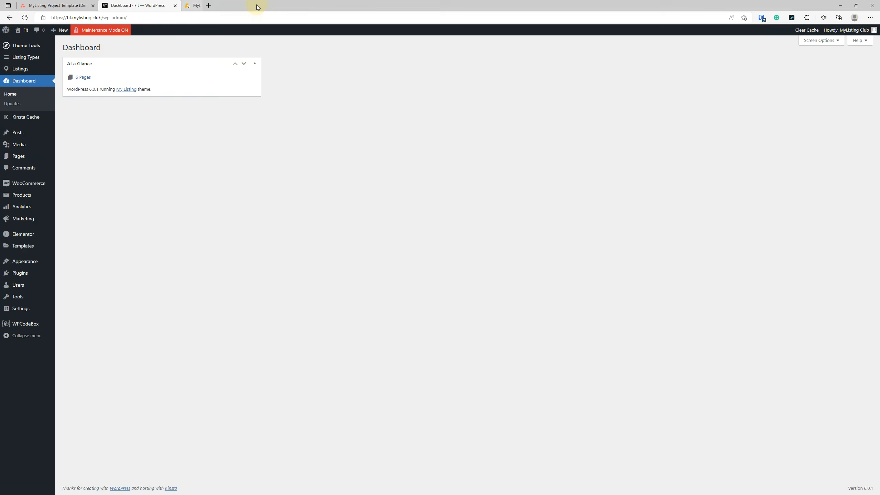
click(76, 5)
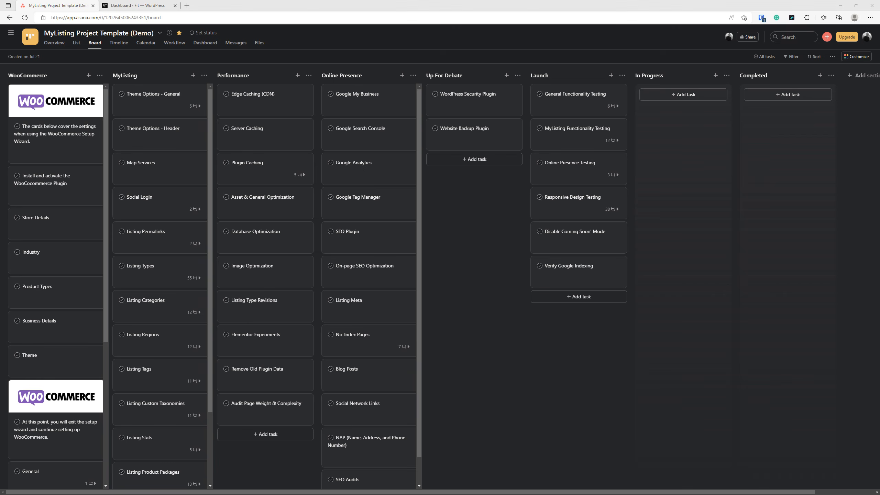
From the WordPress dashboard, open the Installed Plugins list.
click(157, 4)
click(224, 222)
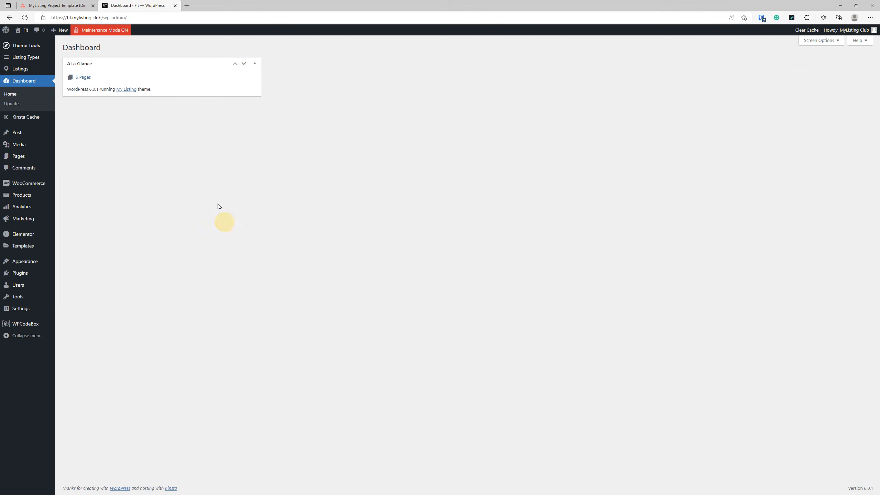
click(21, 274)
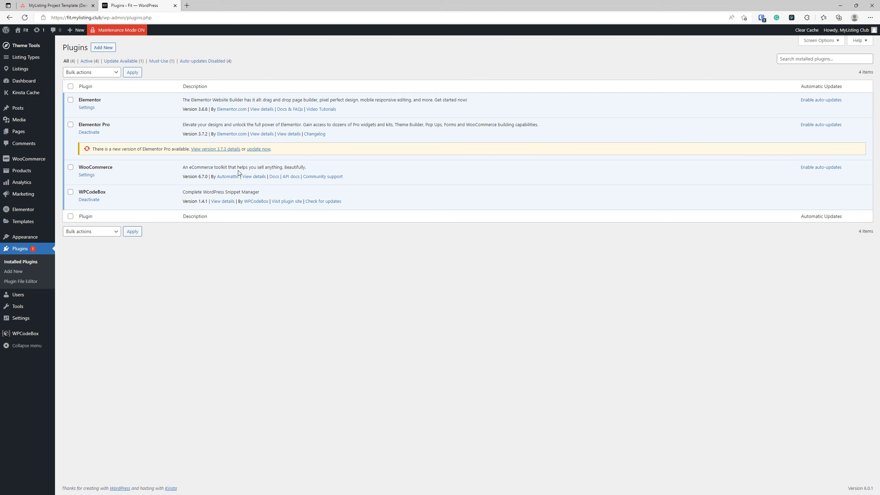
click(287, 312)
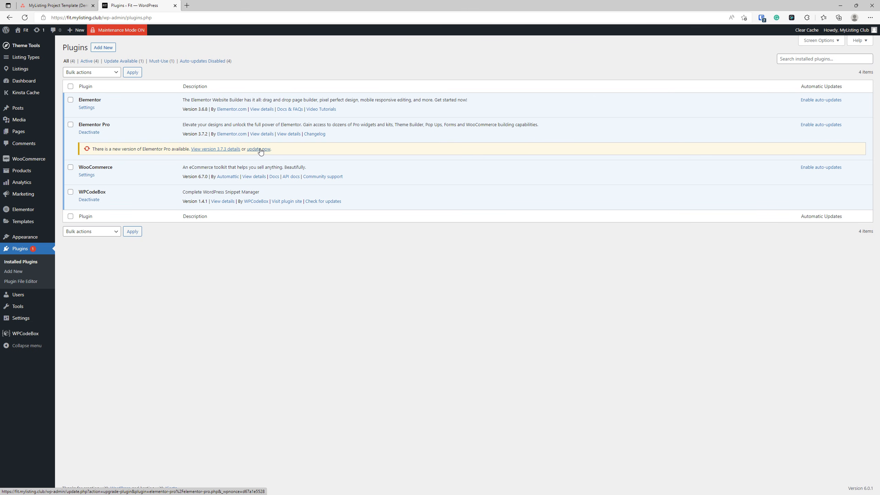
Check the WooCommerce Setup Wizard task in Asana, then open WooCommerce Settings in a new tab.
click(58, 5)
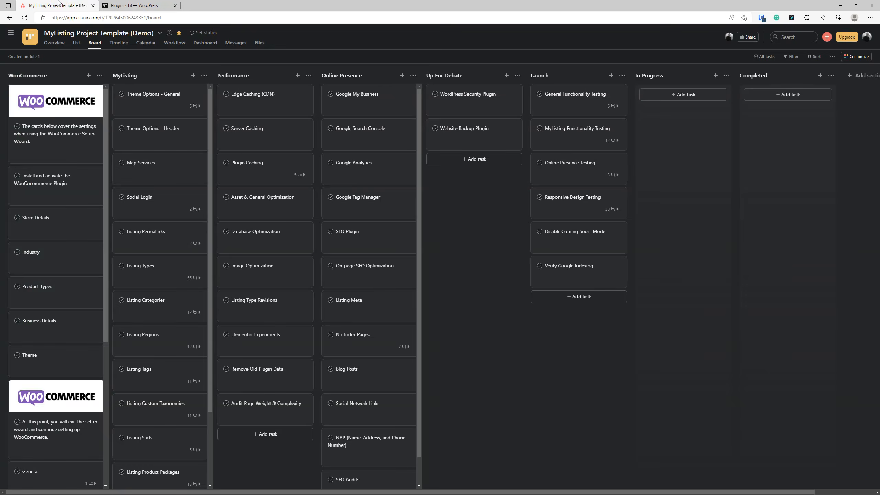
click(53, 130)
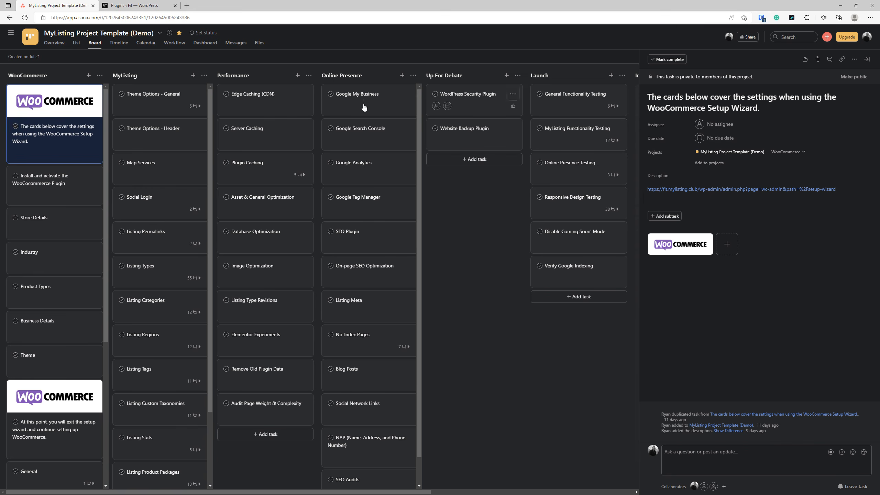
click(141, 4)
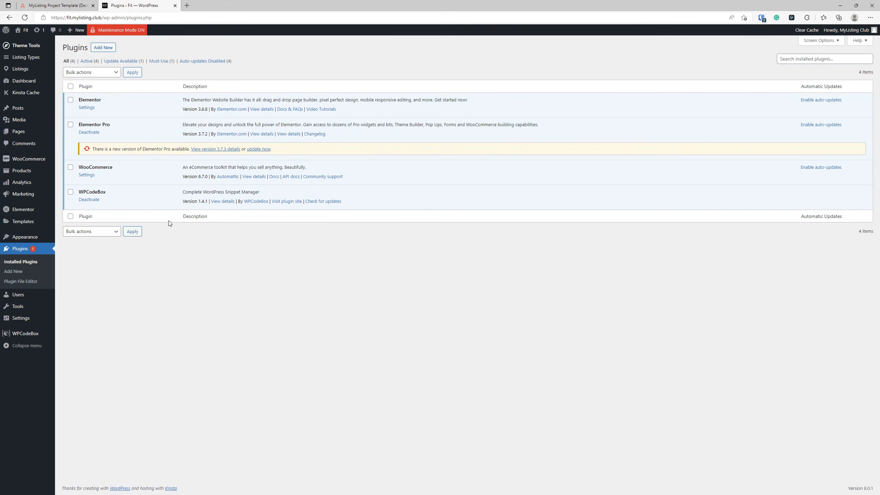
right_click(89, 176)
click(115, 179)
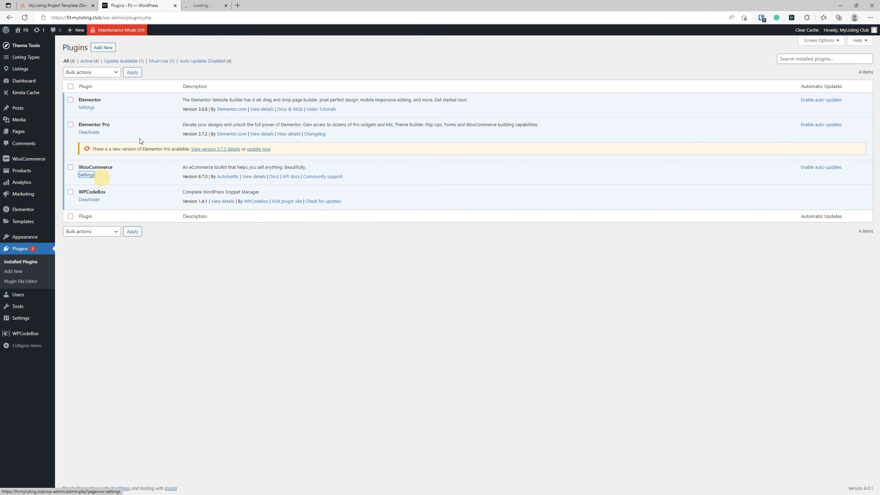
Review the WooCommerce General settings page alongside the Asana board.
click(212, 3)
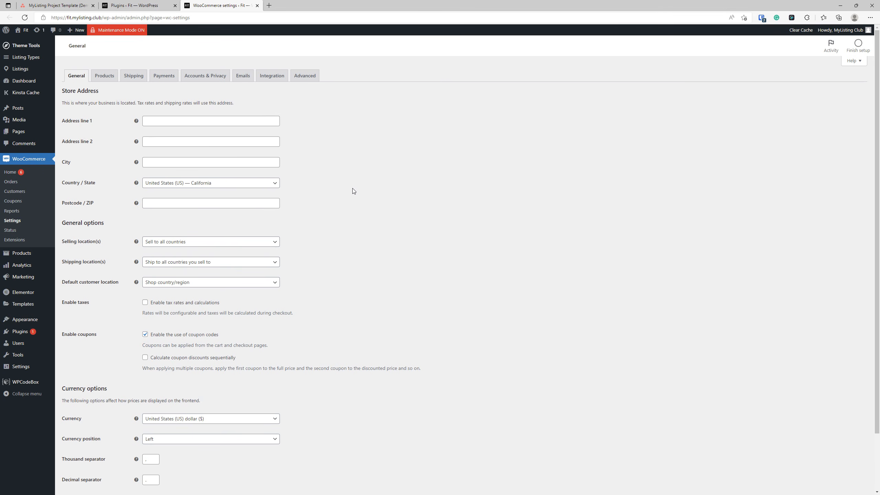
click(84, 5)
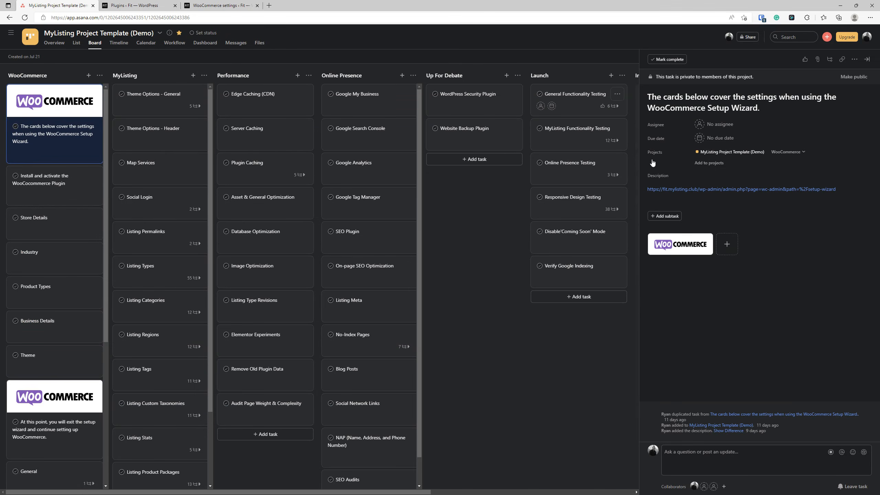
click(222, 5)
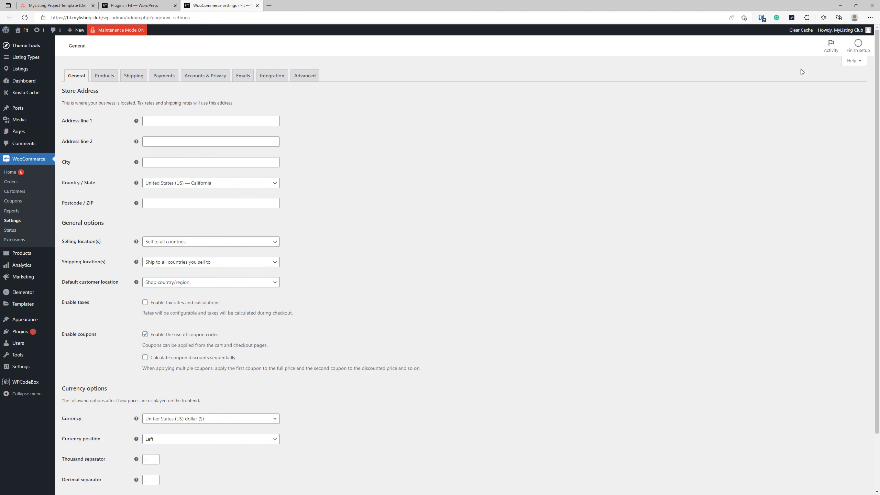
Inspect the Finish setup checklist, then launch the Setup Wizard from the Asana task link.
click(857, 45)
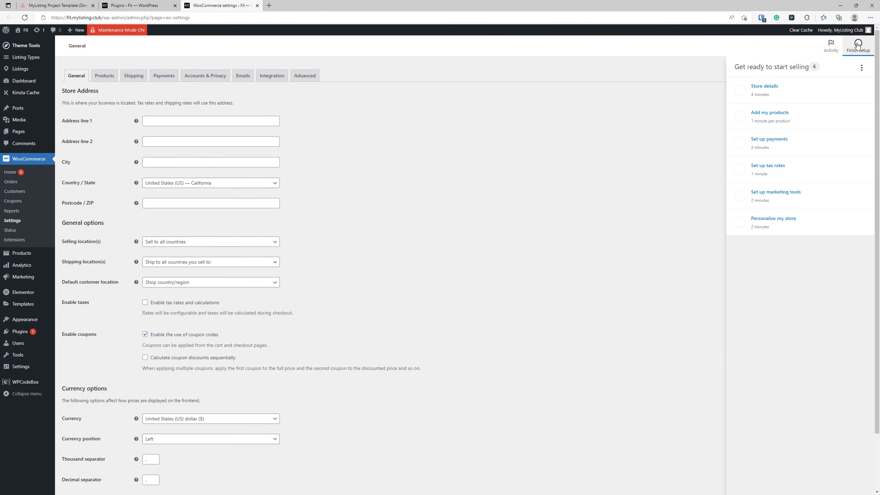
click(862, 68)
click(629, 177)
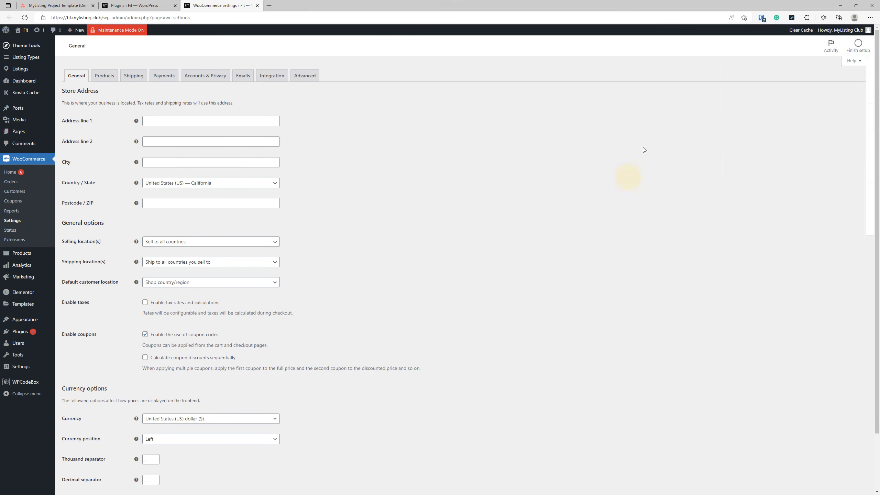
key(ctrl+shift+Tab)
key(ctrl+shift+Tab)
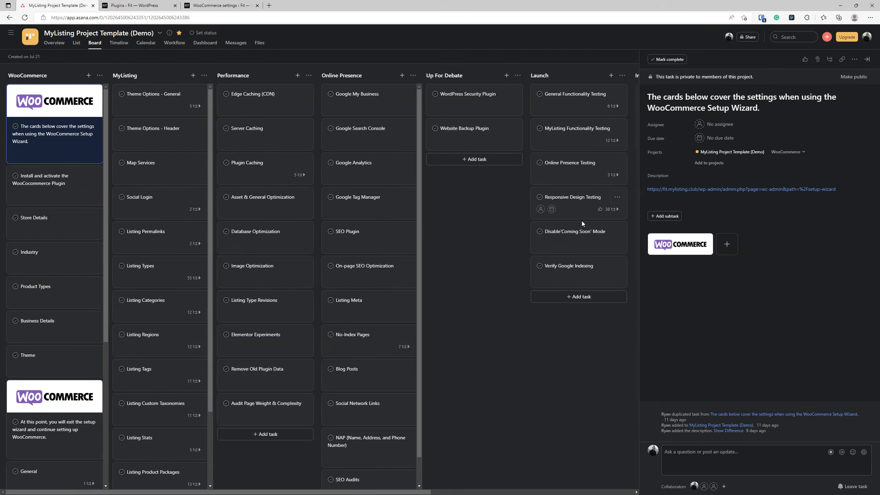
click(715, 190)
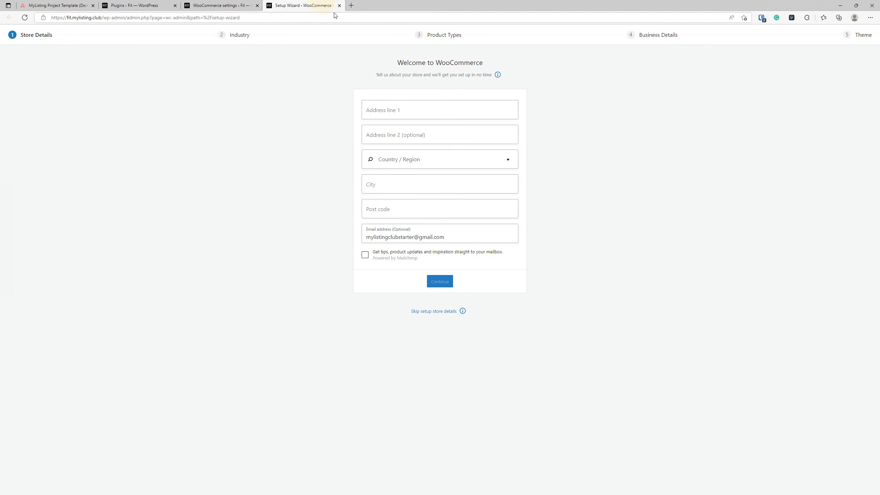
Read the Install and Store Details tasks in Asana, then return to the Setup Wizard tab.
click(235, 5)
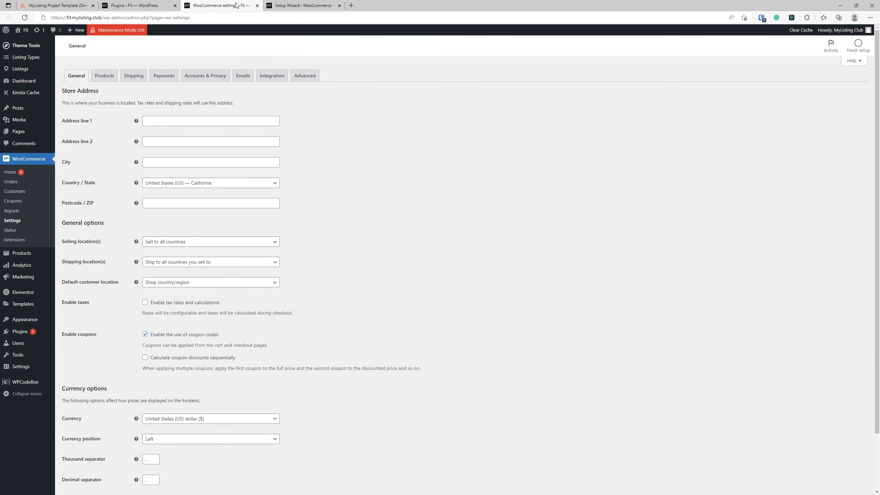
click(282, 4)
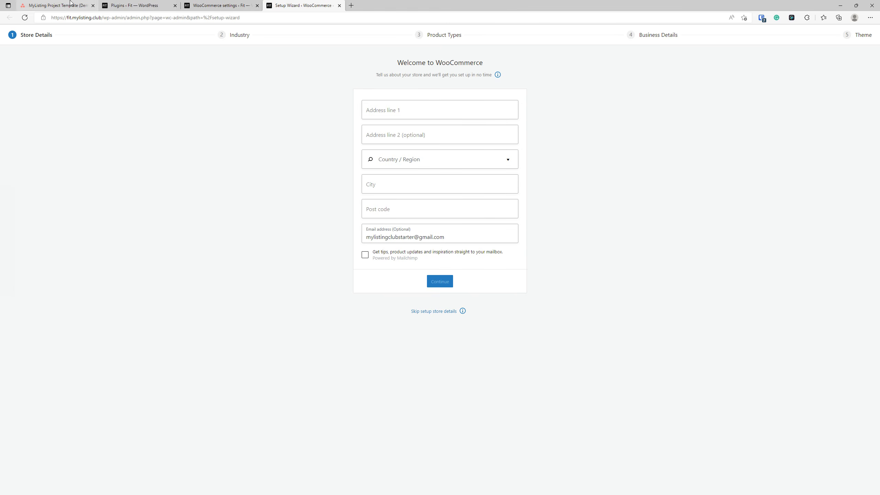
click(55, 5)
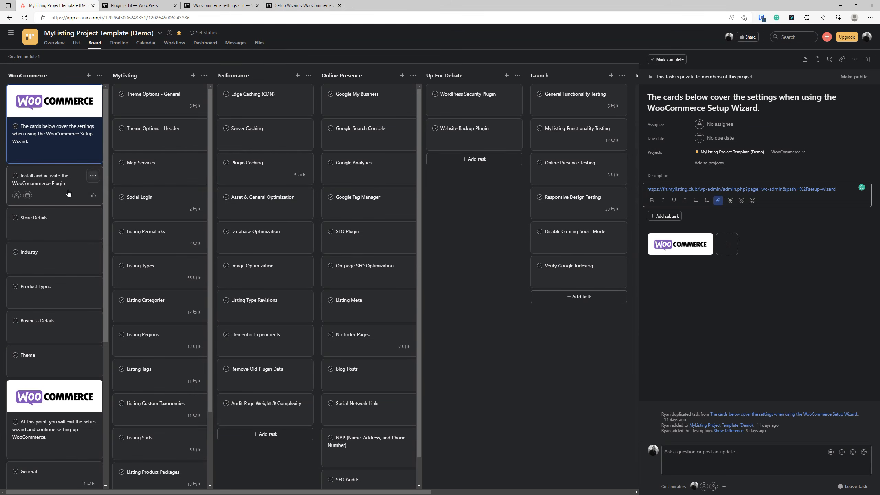
click(53, 188)
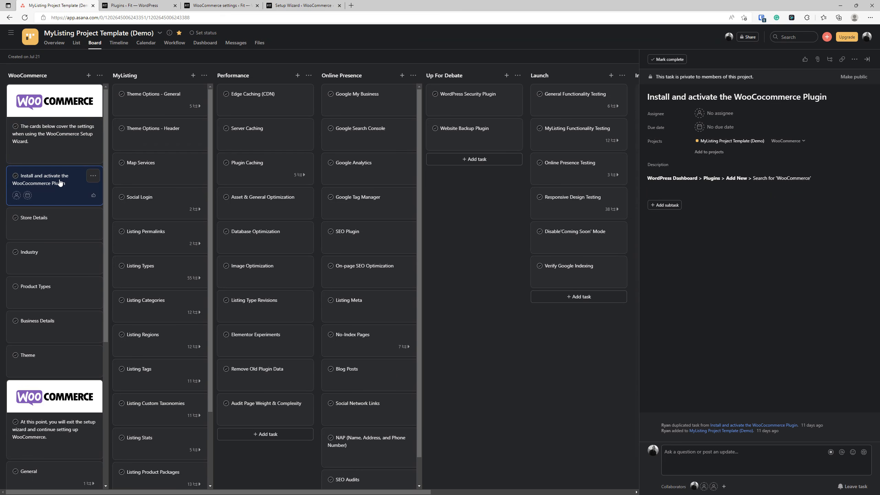
click(59, 223)
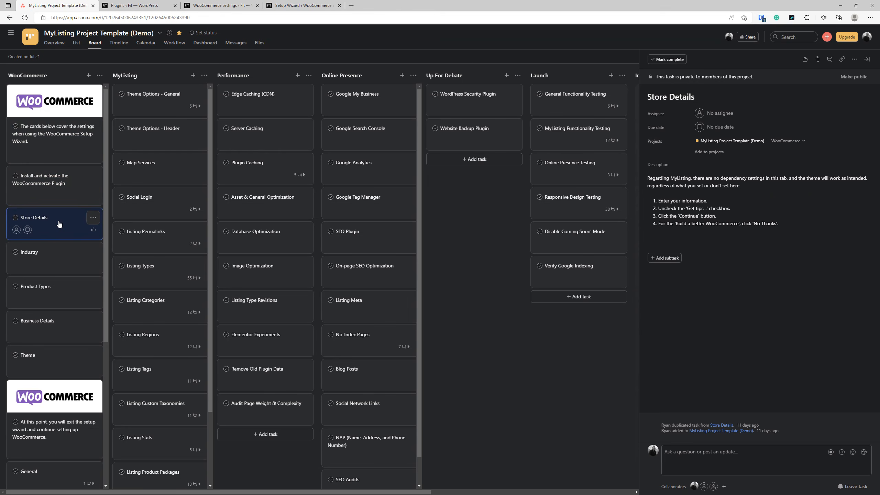
click(294, 6)
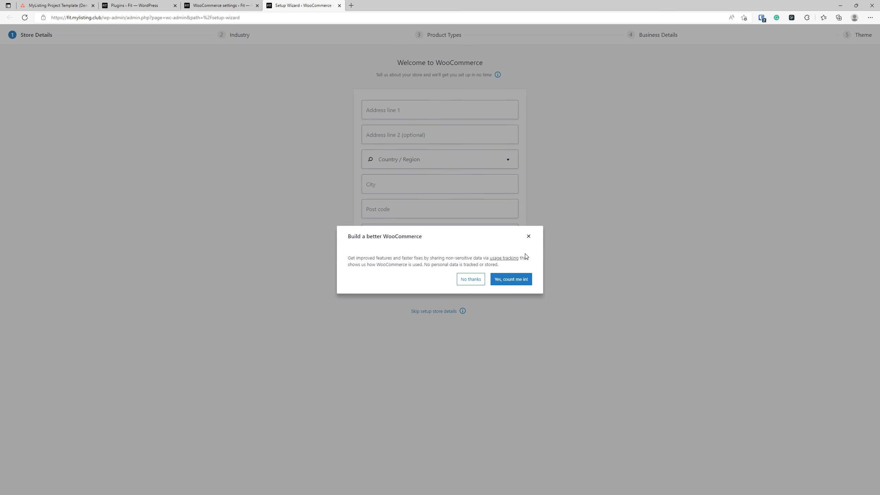
Decline usage tracking, then reopen the Setup Wizard from the Asana task's link.
click(471, 281)
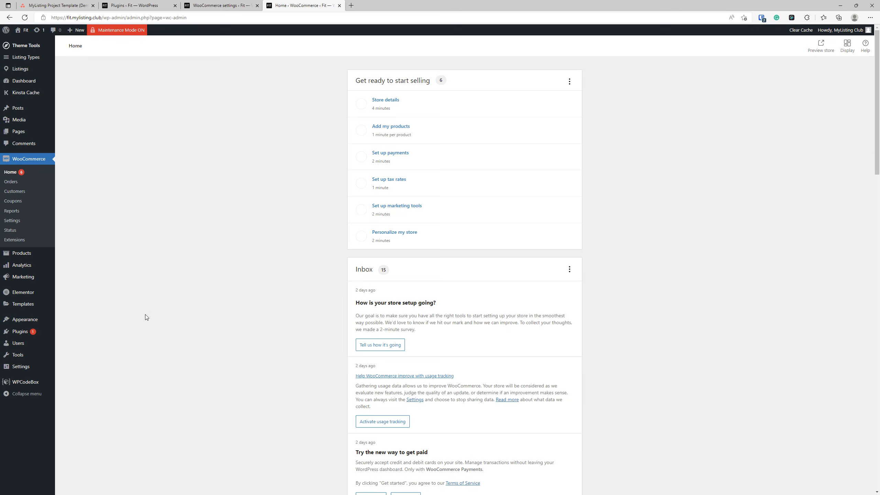
scroll(262, 317, down, 3)
scroll(263, 317, up, 3)
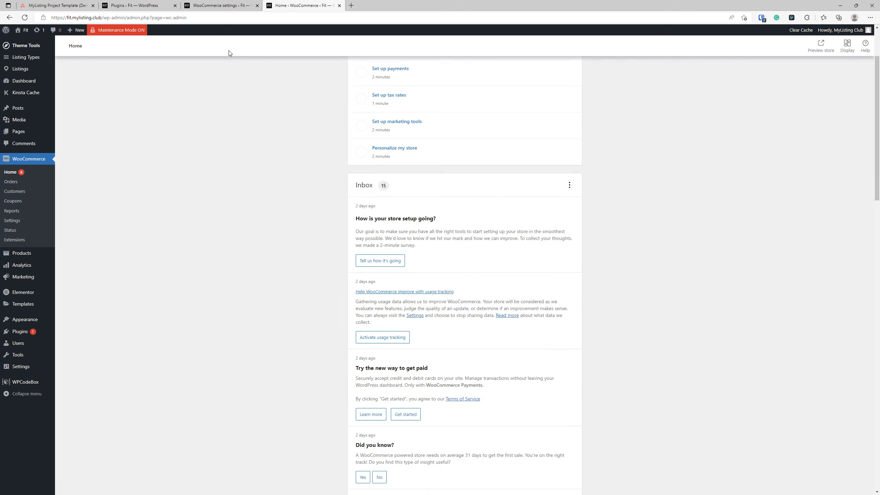
click(49, 3)
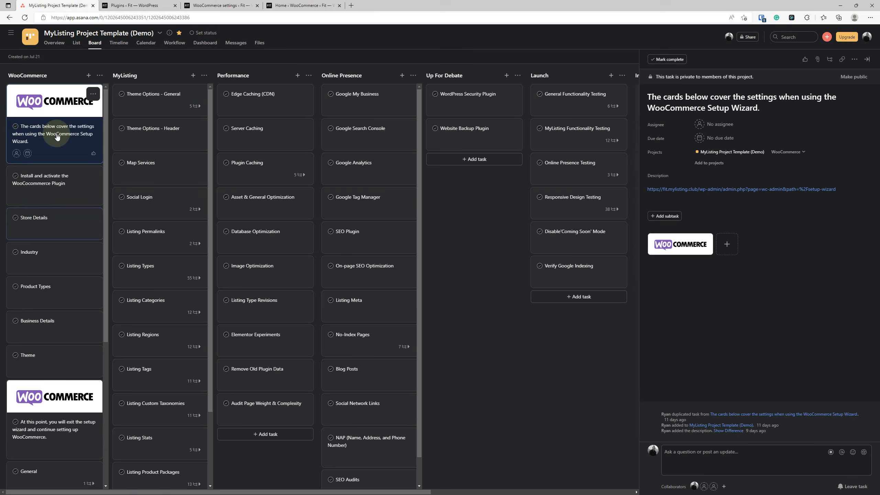
click(711, 191)
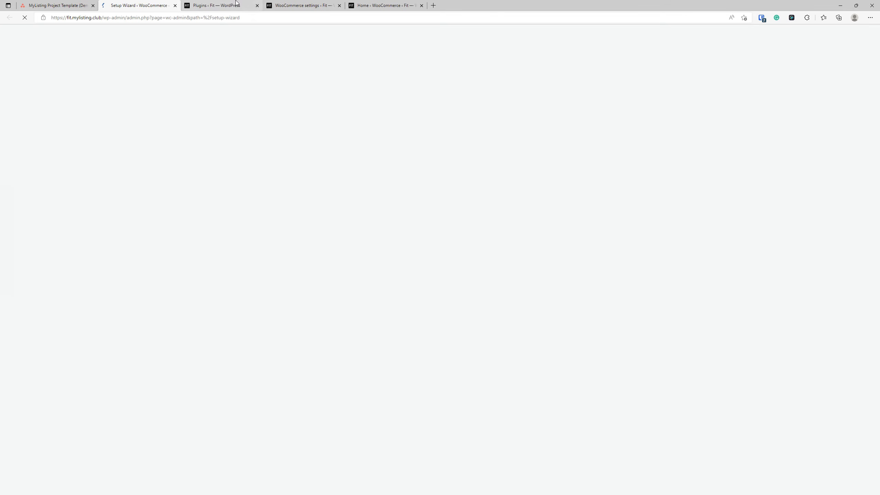
Set the store's country/region to United States (US) — North Carolina.
drag(143, 3, 373, 5)
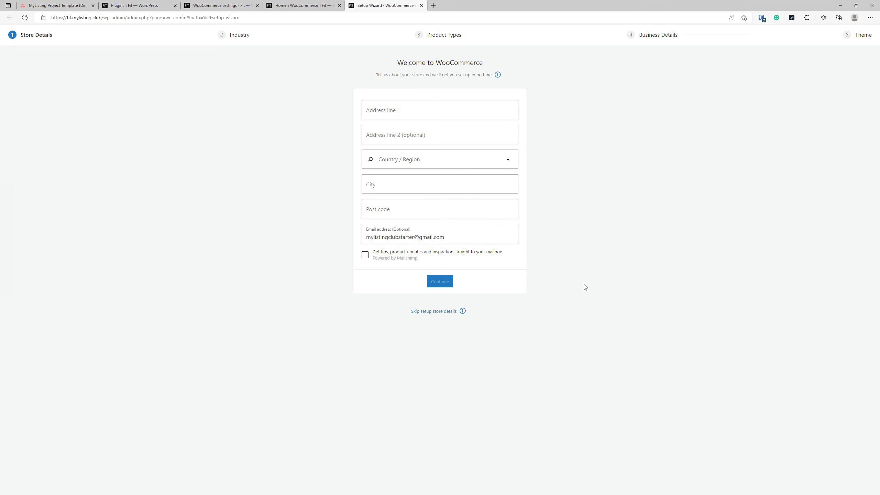
click(420, 112)
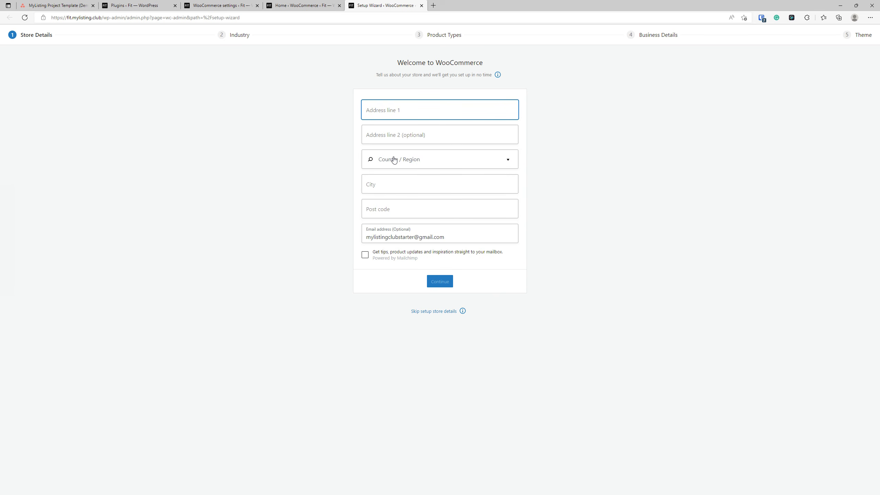
click(410, 161)
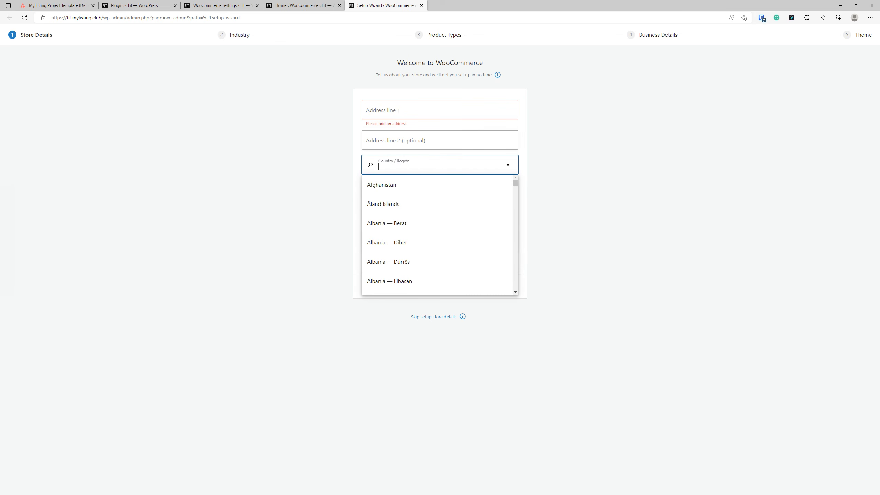
text(unite)
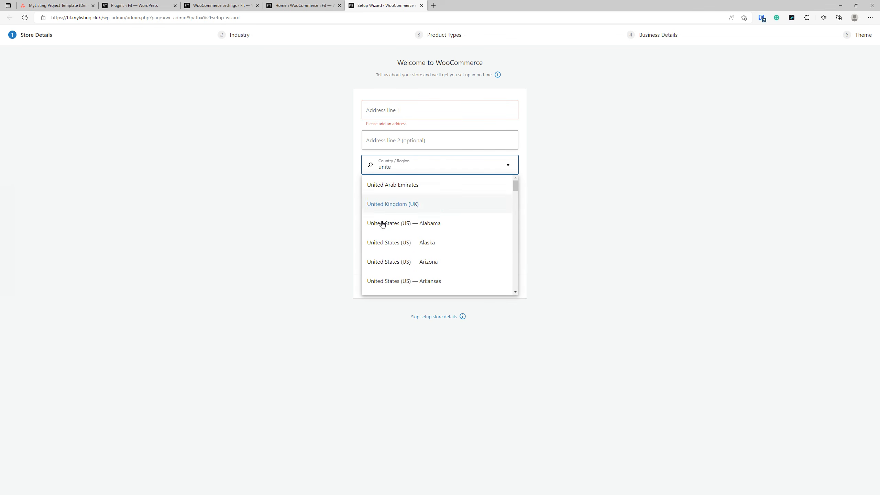
scroll(437, 247, down, 6)
scroll(439, 247, down, 5)
scroll(454, 261, down, 5)
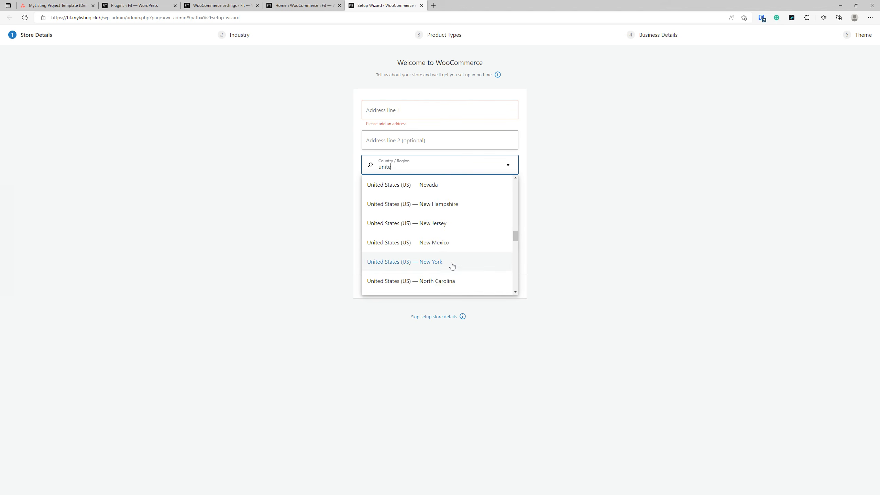
click(452, 281)
Enter the store's street address, city and ZIP code, check the e-mail, and continue.
click(389, 109)
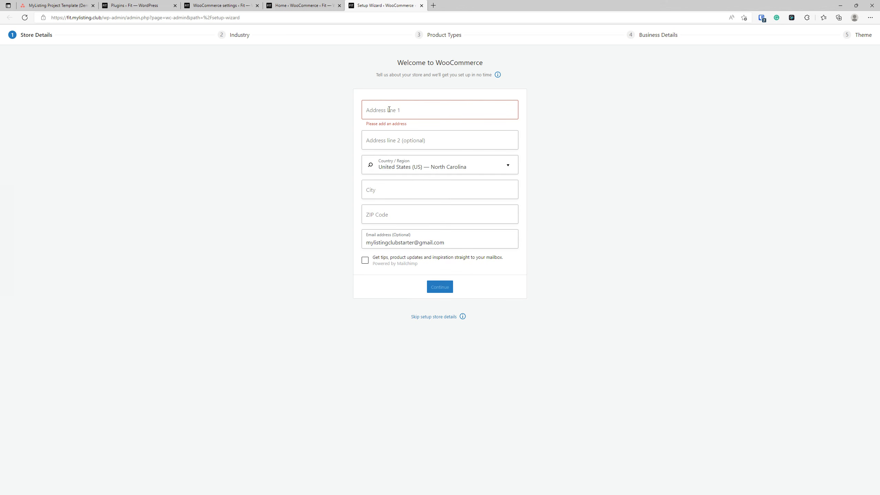
text(111 W. NM)
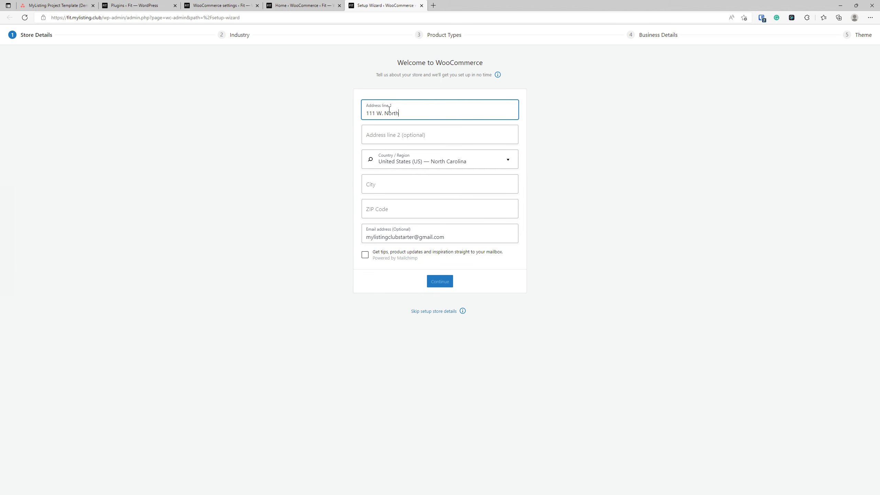
click(412, 184)
text(Charlotte)
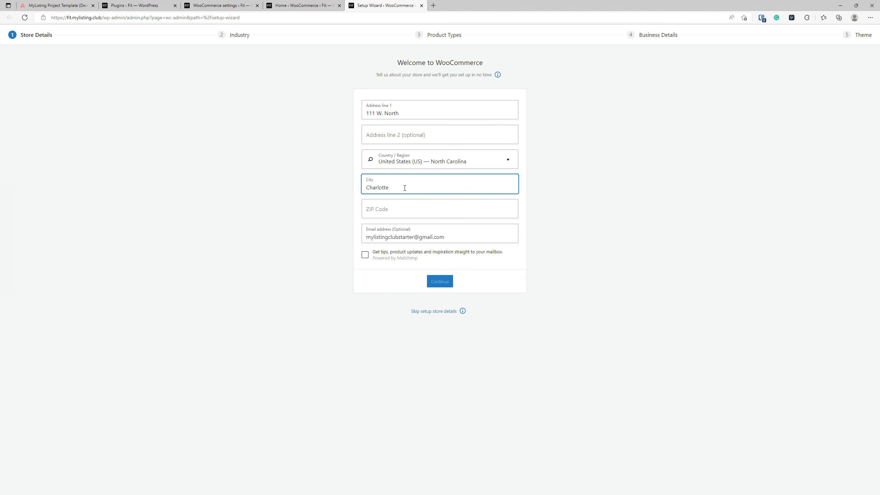
click(418, 210)
text(28277)
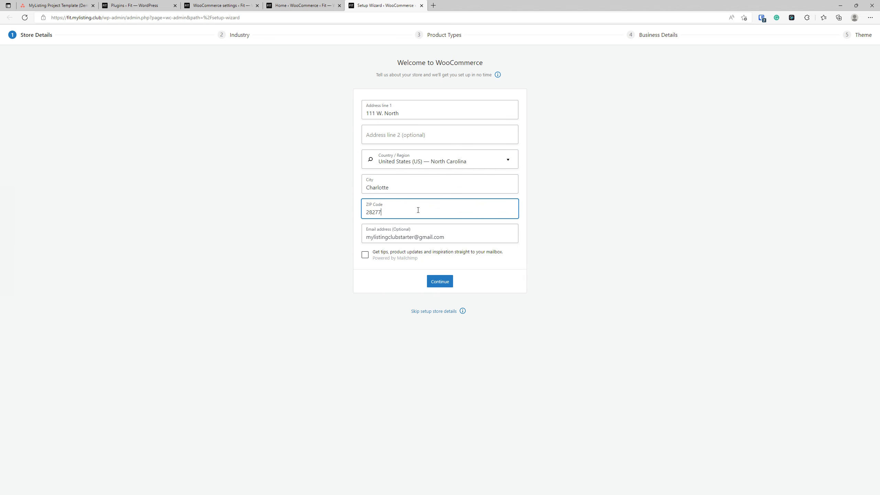
drag(453, 237, 376, 237)
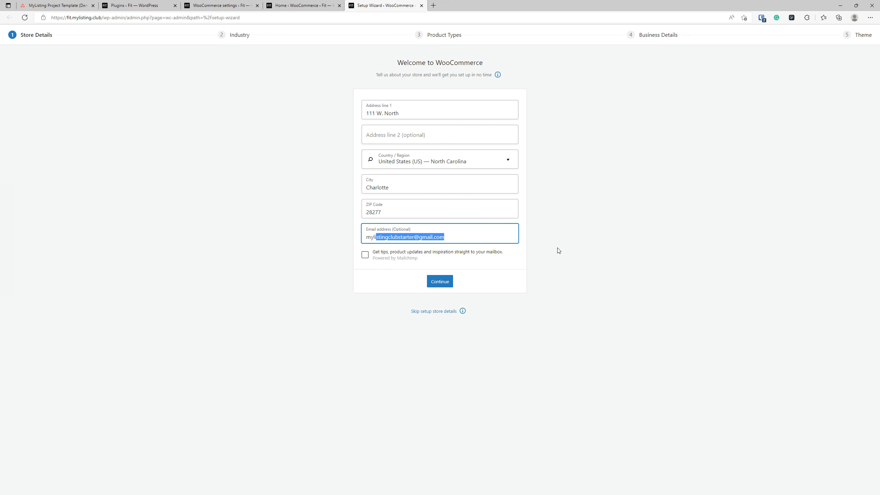
click(604, 237)
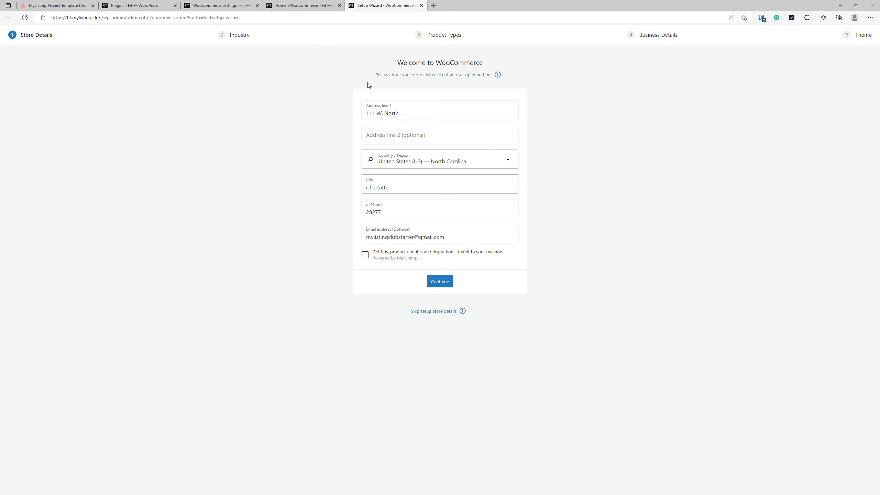
click(434, 281)
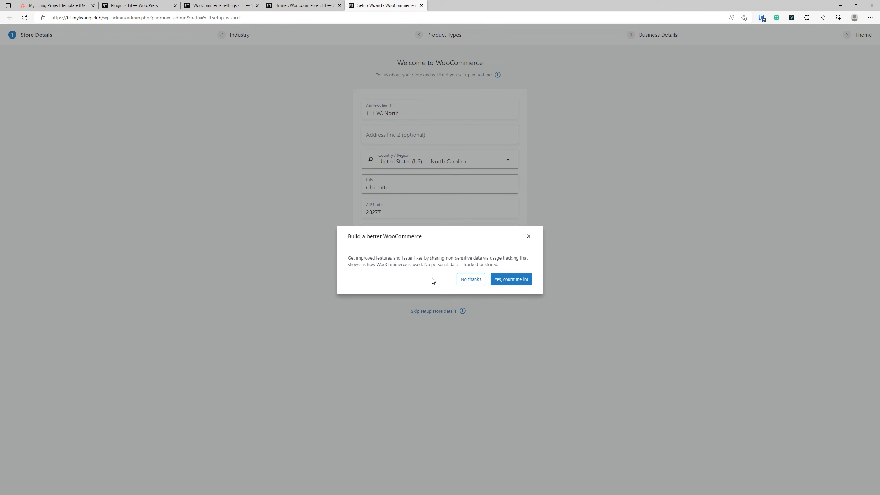
Decline the Build a better WooCommerce usage prompt to reach the Industry step.
click(475, 283)
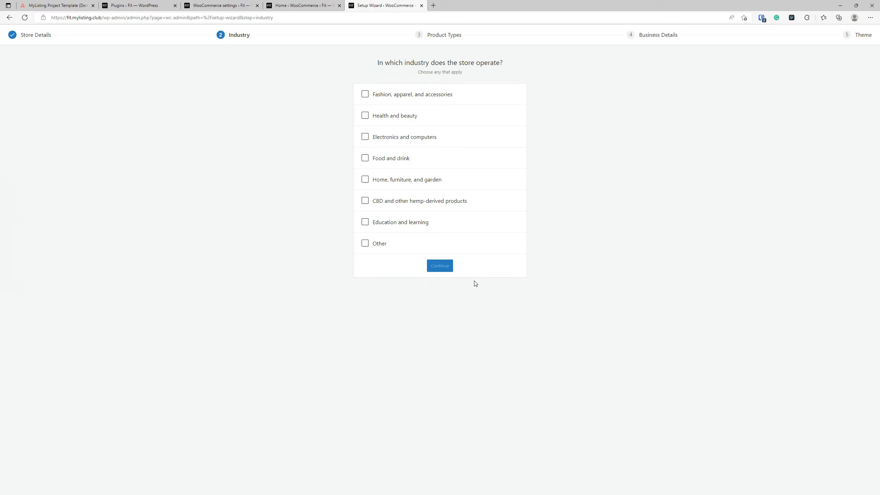
click(273, 251)
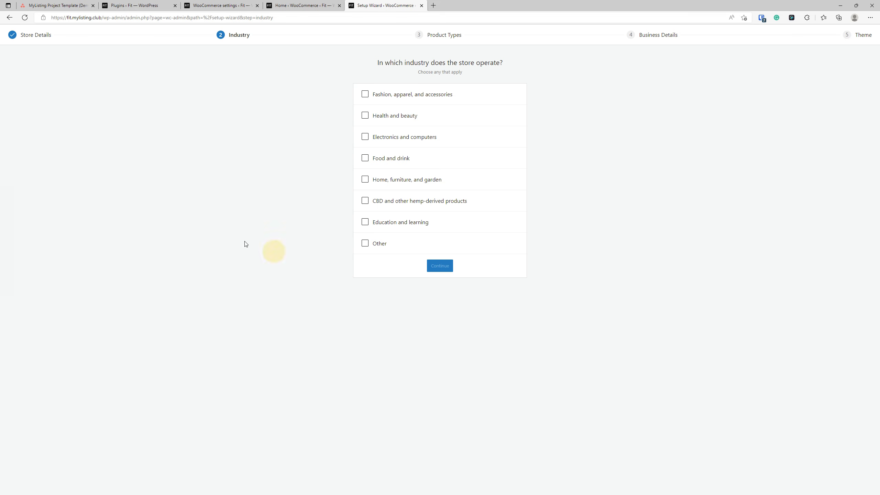
click(52, 6)
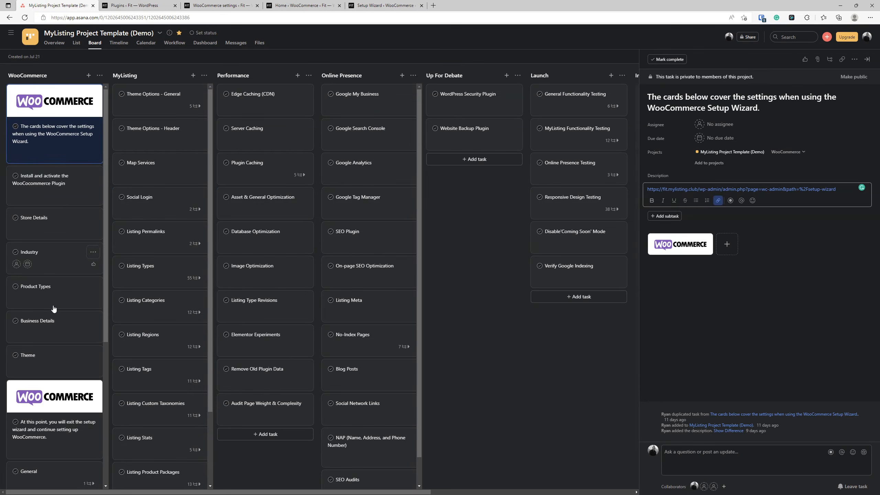
Read the Store Details task in Asana, then return to the wizard and close WooCommerce Home.
click(59, 180)
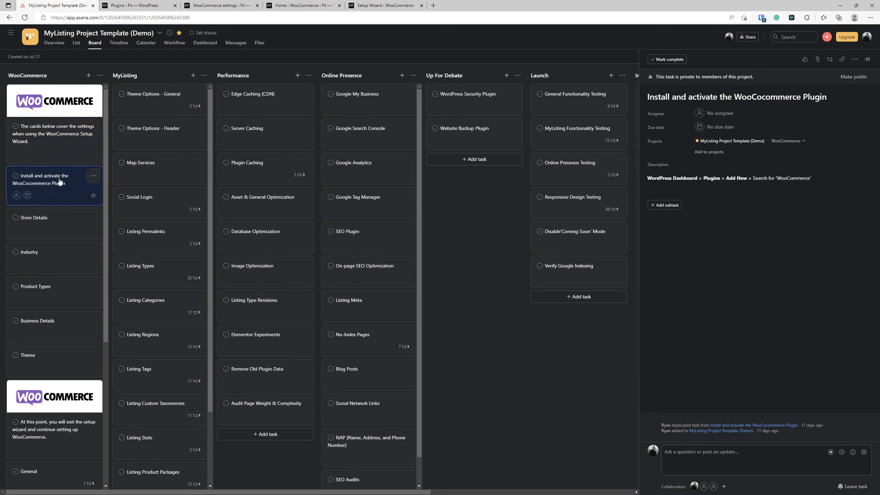
click(53, 223)
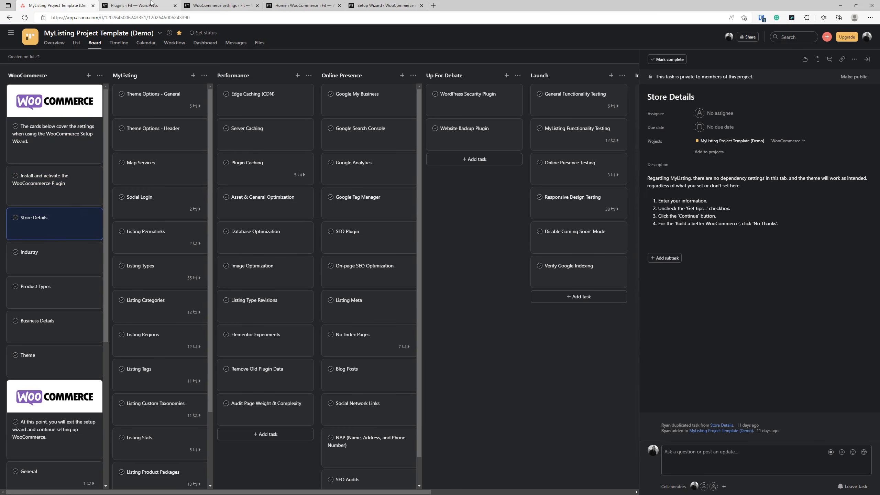
click(151, 3)
click(215, 5)
click(302, 5)
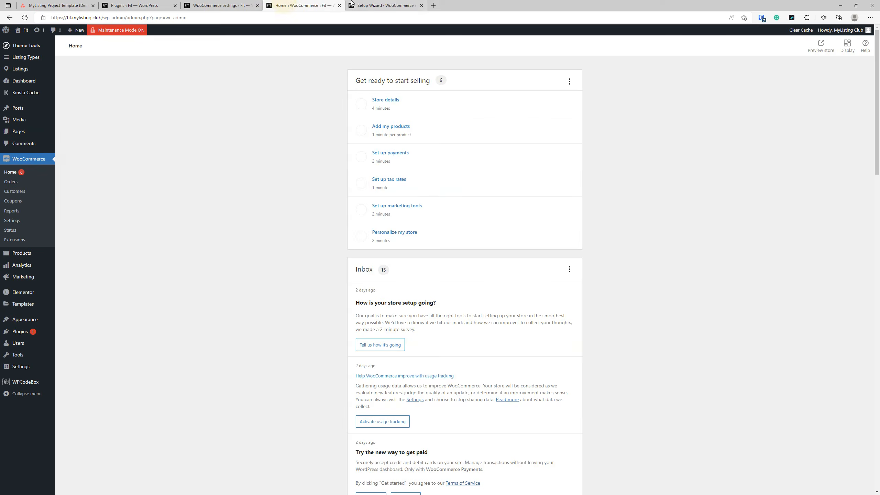
click(352, 2)
click(339, 5)
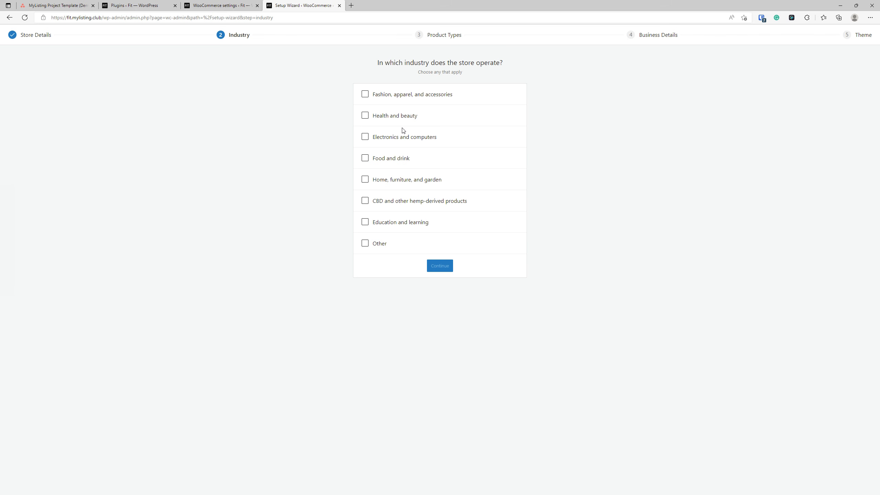
Choose Other as the industry with description 'Other' and continue to Product Types.
click(365, 243)
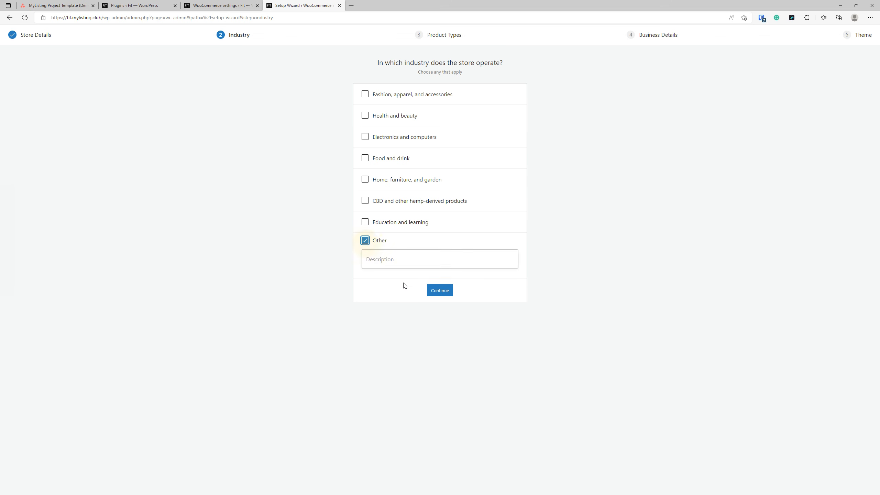
click(408, 262)
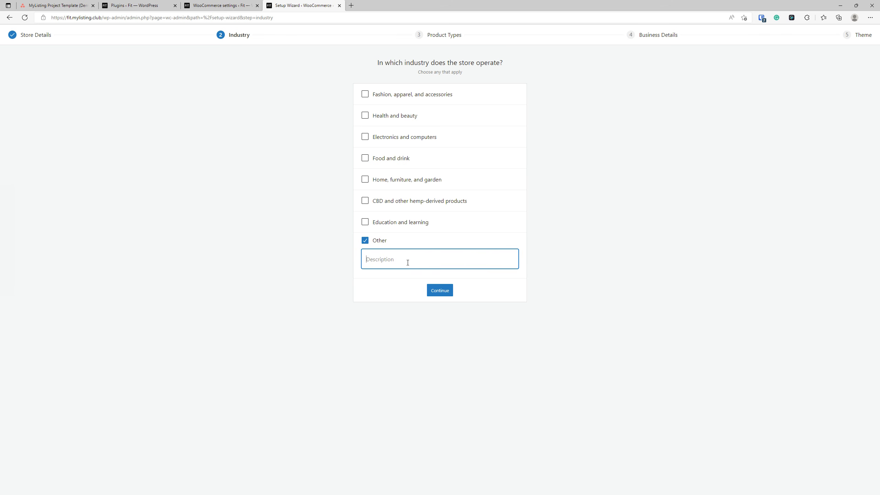
text(Other)
click(439, 294)
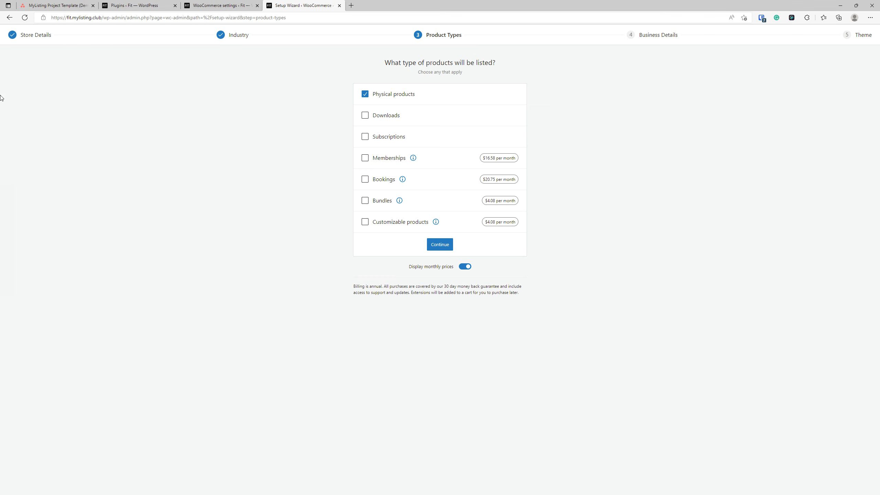
click(57, 5)
After reading the Industry and Product Types notes in Asana, untick Physical products and tick Downloads and Subscriptions.
click(55, 258)
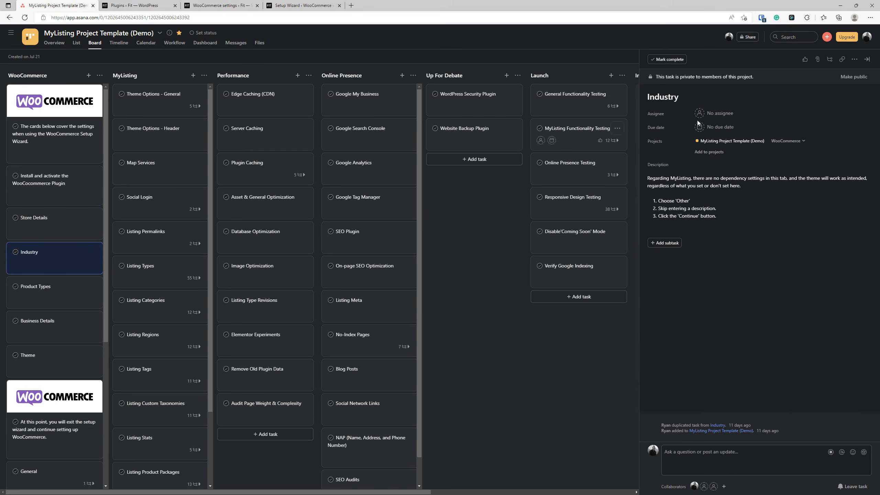
click(49, 289)
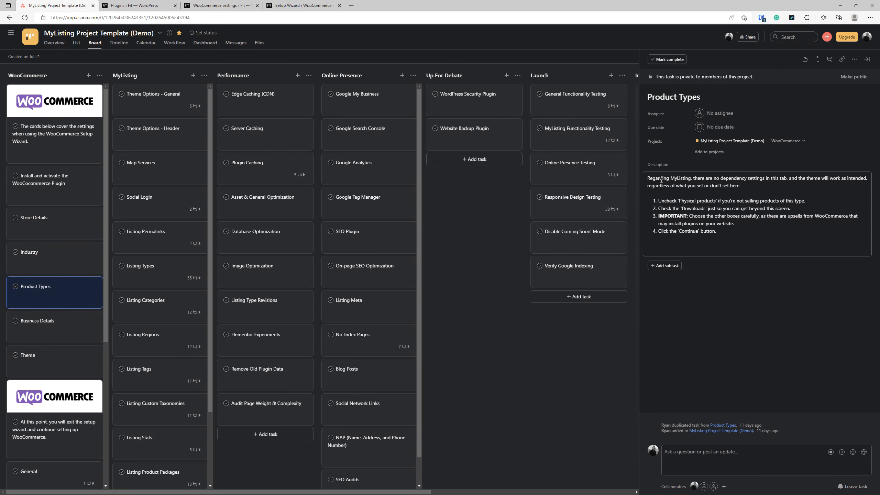
click(296, 5)
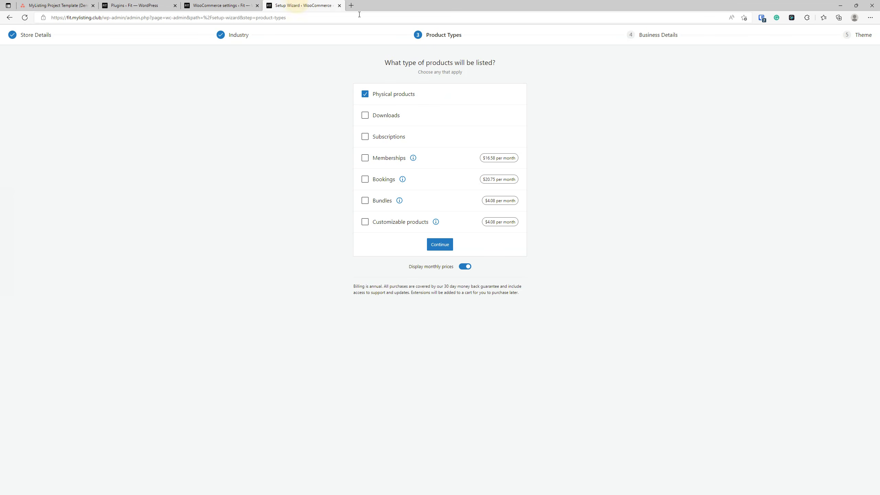
click(365, 94)
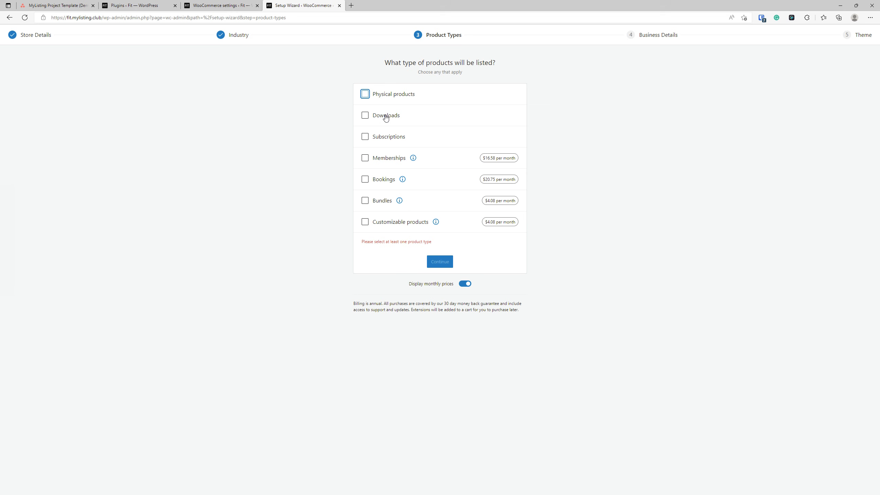
click(366, 116)
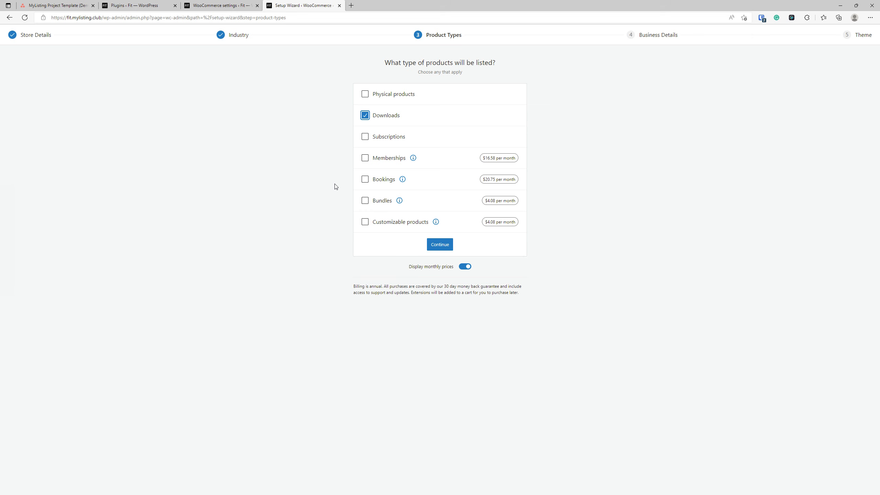
click(365, 137)
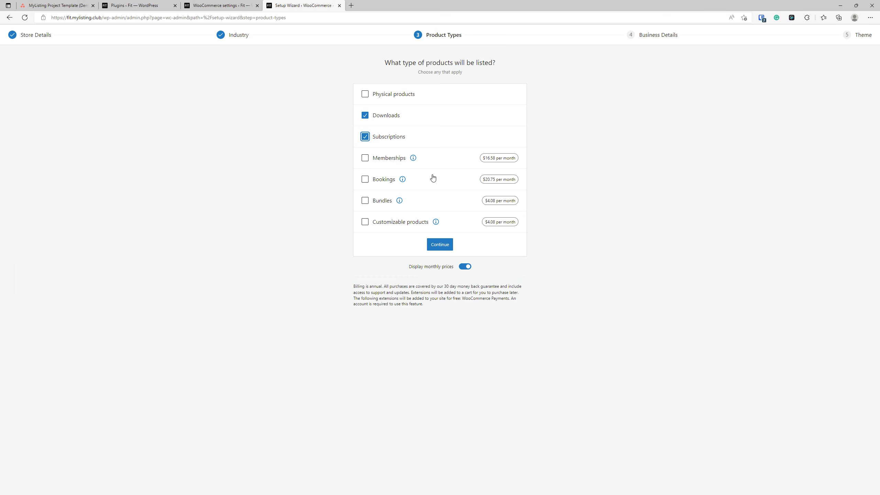
click(414, 159)
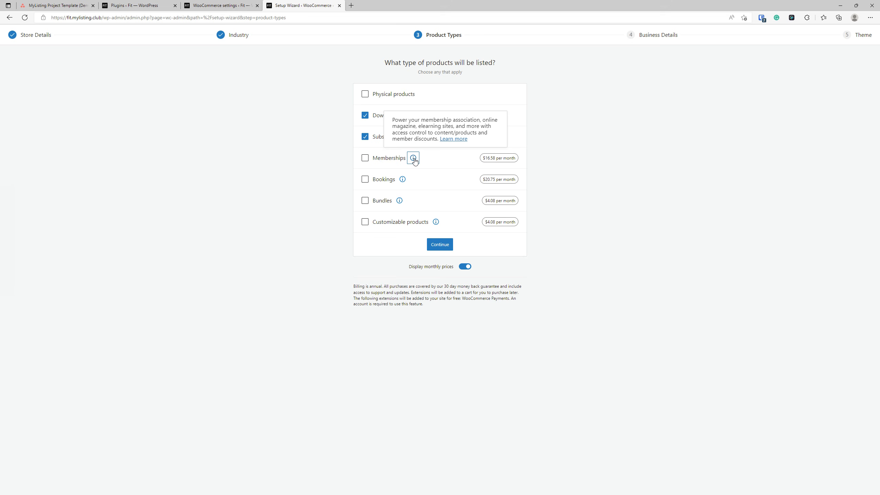
right_click(449, 139)
click(461, 147)
click(401, 6)
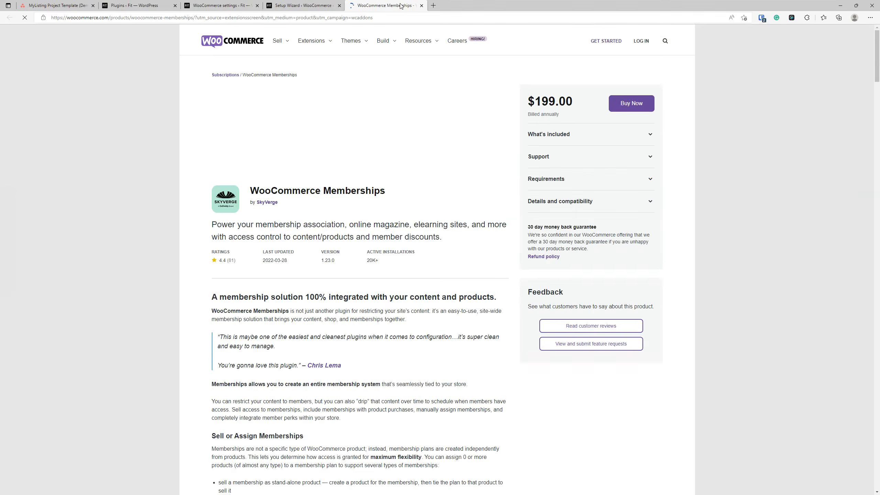
click(422, 5)
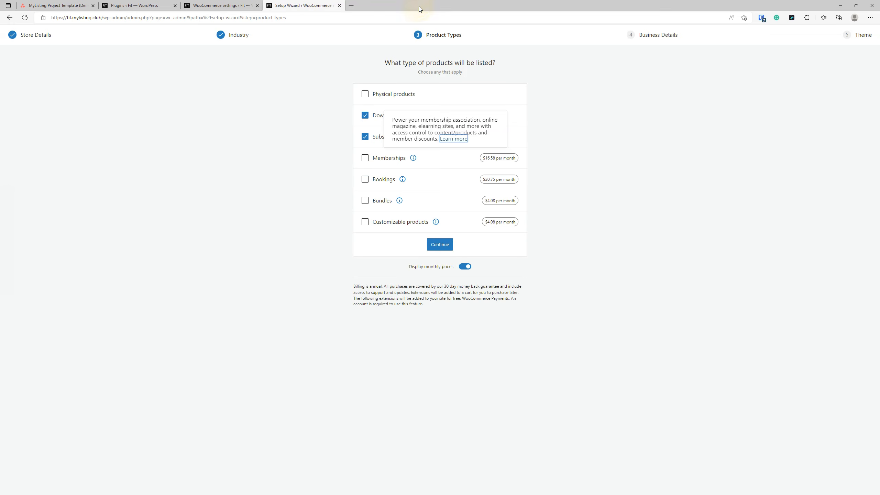
right_click(501, 158)
click(302, 168)
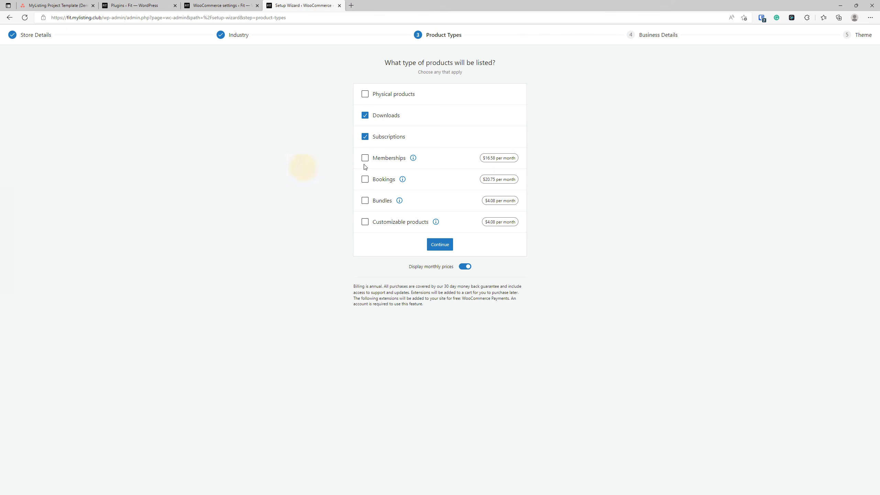
Settle the product types on Subscriptions, leaving Memberships and Downloads unticked.
click(494, 159)
click(494, 159)
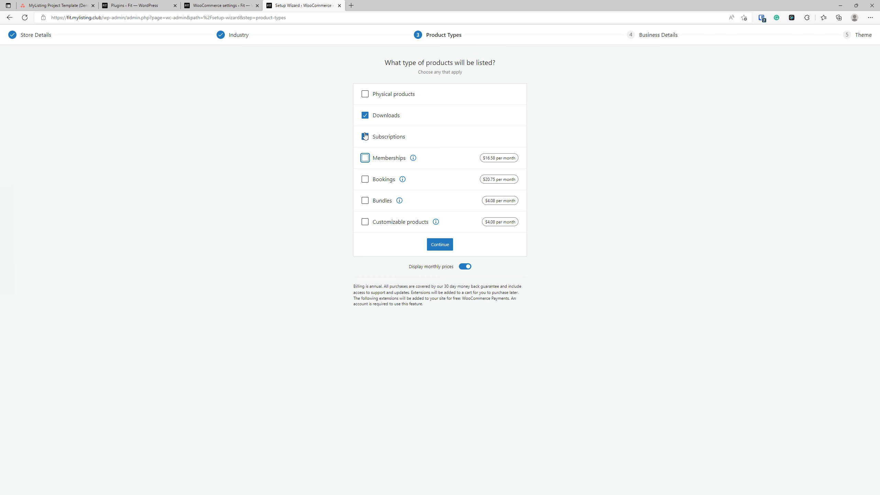
click(365, 116)
click(365, 136)
click(365, 116)
click(364, 136)
click(365, 117)
Compare yearly and monthly extension prices, leave monthly prices shown, and continue past Product Types.
click(465, 267)
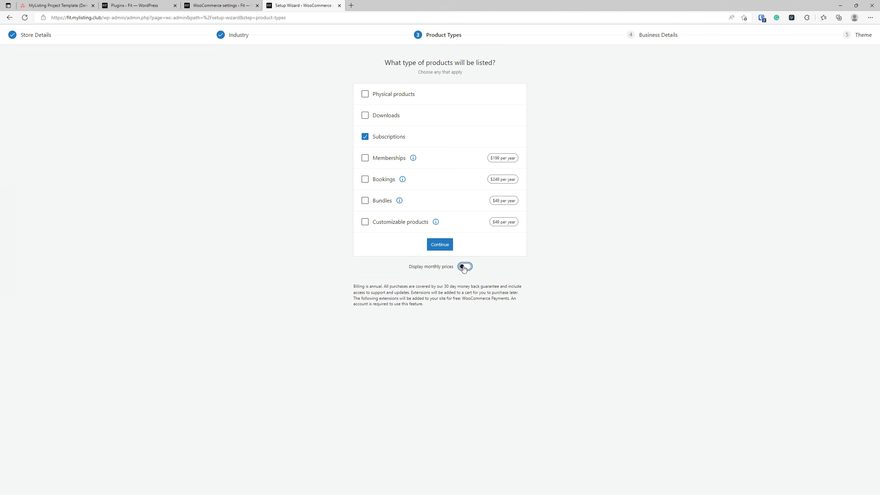
click(465, 267)
click(465, 266)
click(467, 266)
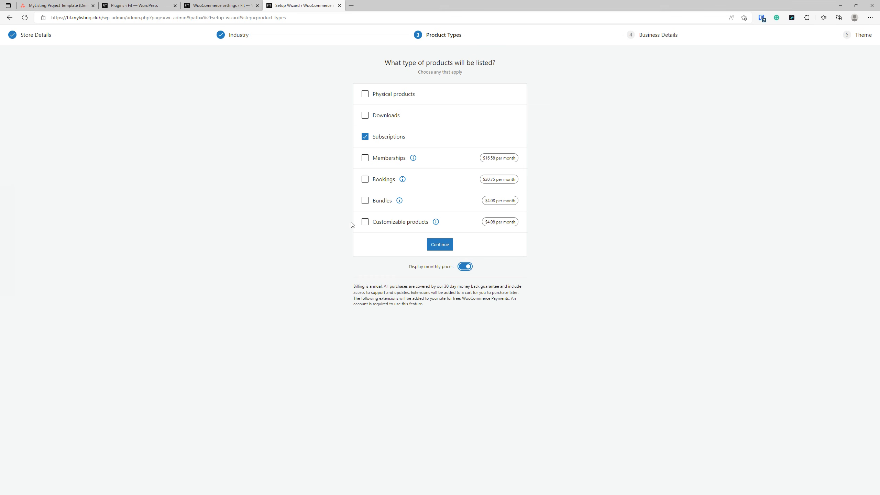
click(441, 246)
Review the Product Types task description in Asana, then go back to the setup wizard.
click(57, 5)
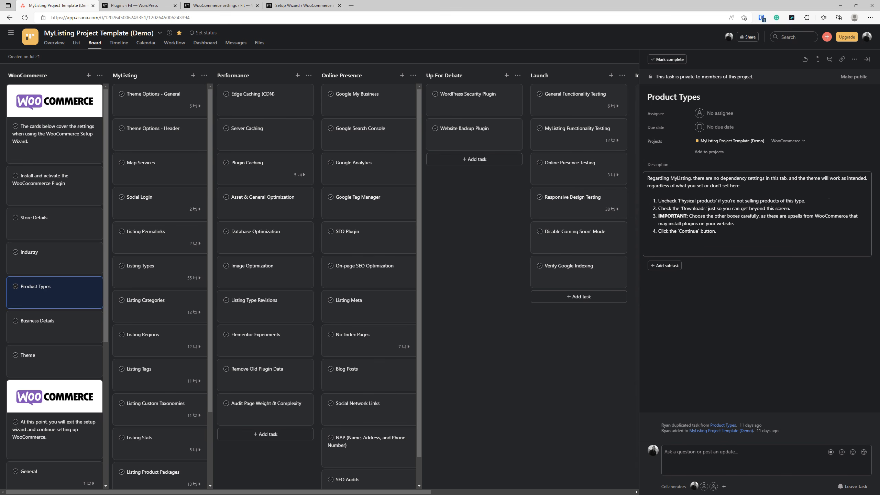
click(701, 211)
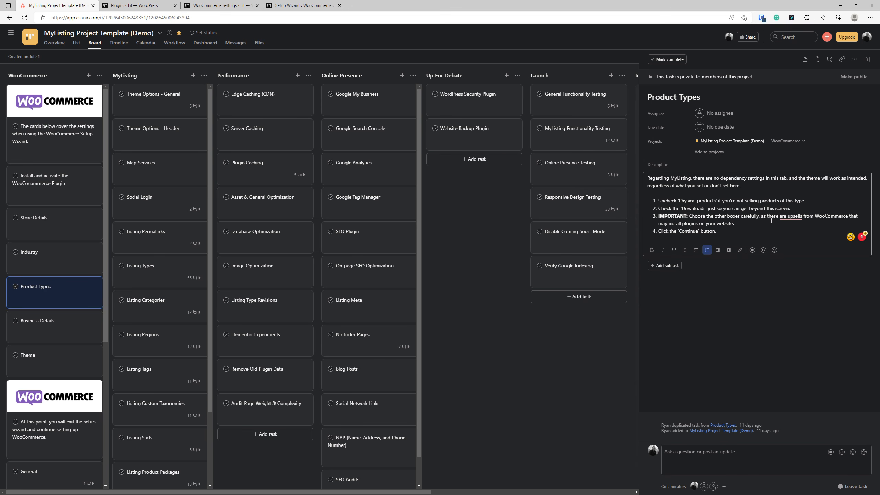
click(784, 217)
click(301, 5)
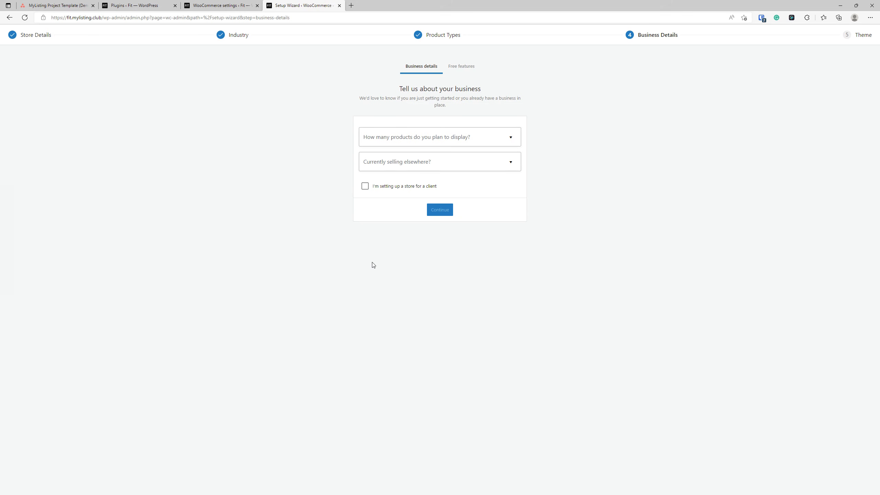
Try the client store checkbox and read the Business Details task notes in Asana.
click(365, 187)
click(364, 188)
click(364, 188)
click(68, 7)
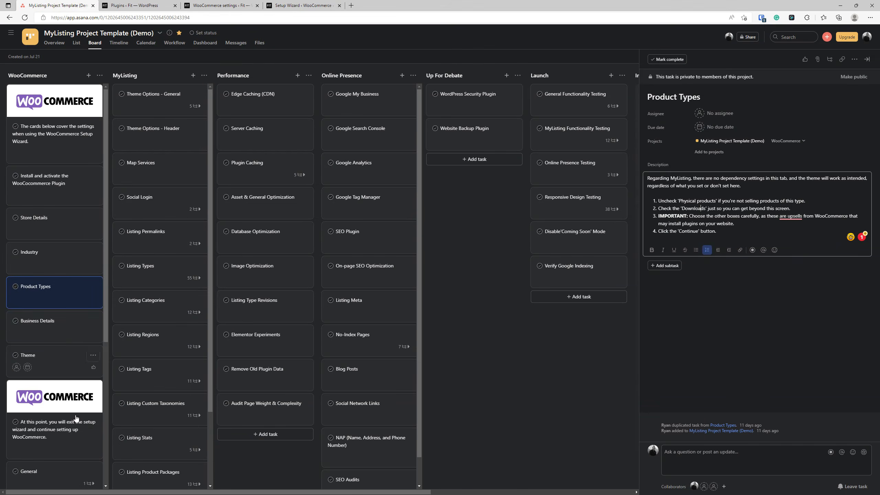
click(49, 317)
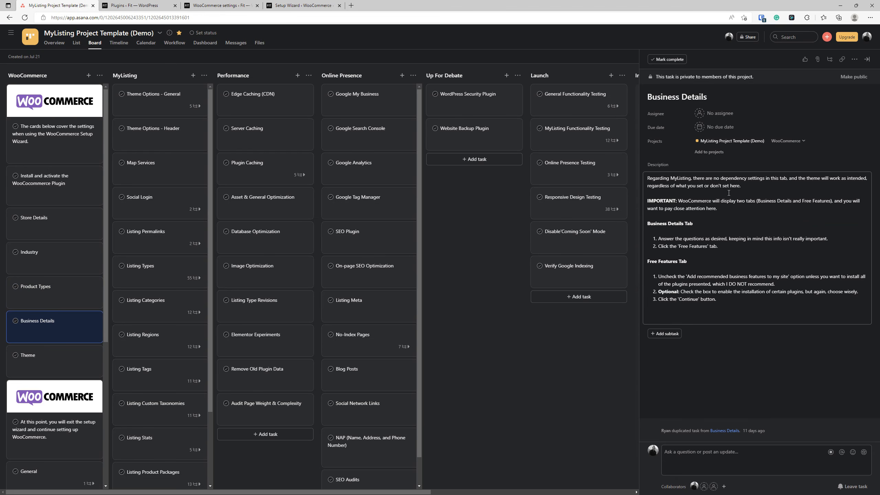
click(286, 5)
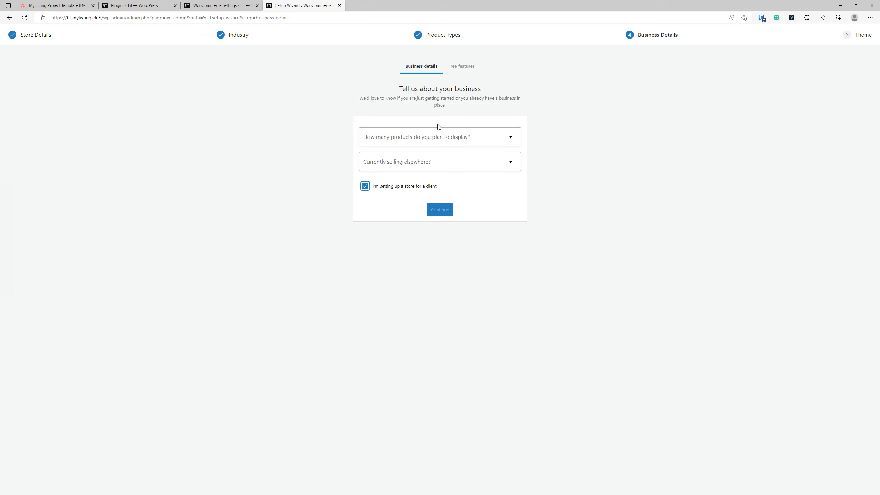
Answer 'I don't have any products yet.' and 'No' to selling elsewhere, untick the client option, and continue.
click(398, 140)
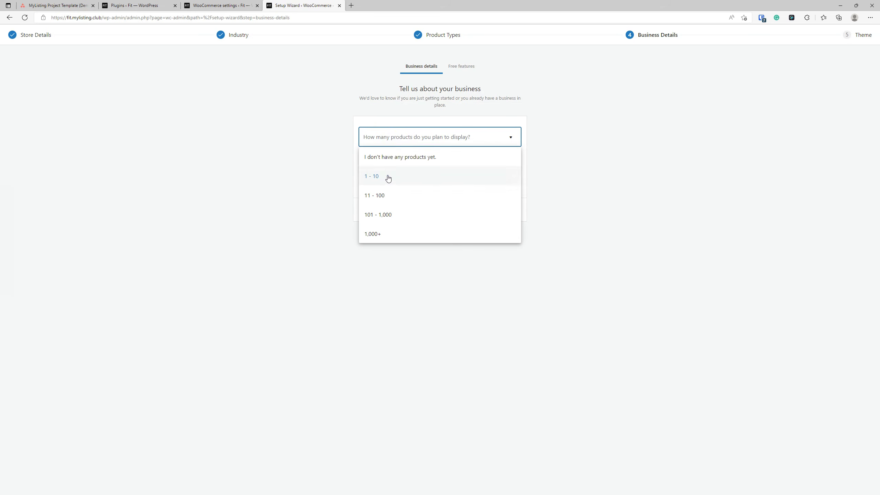
click(395, 158)
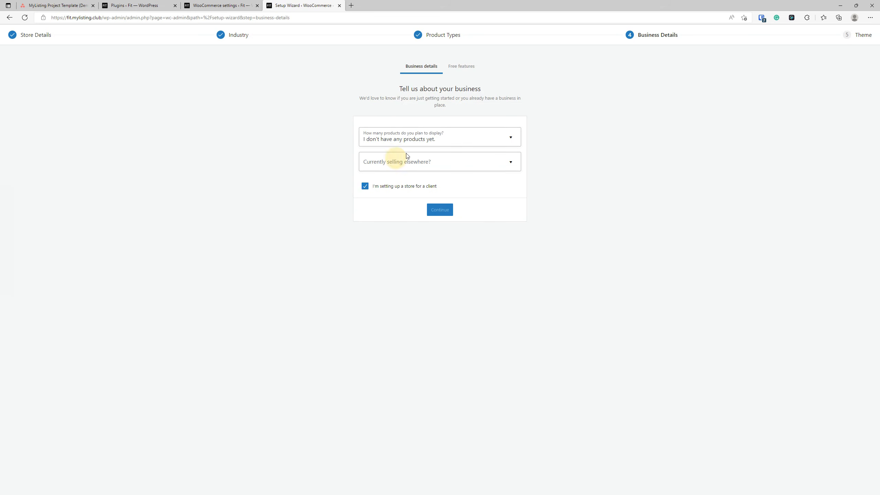
click(432, 166)
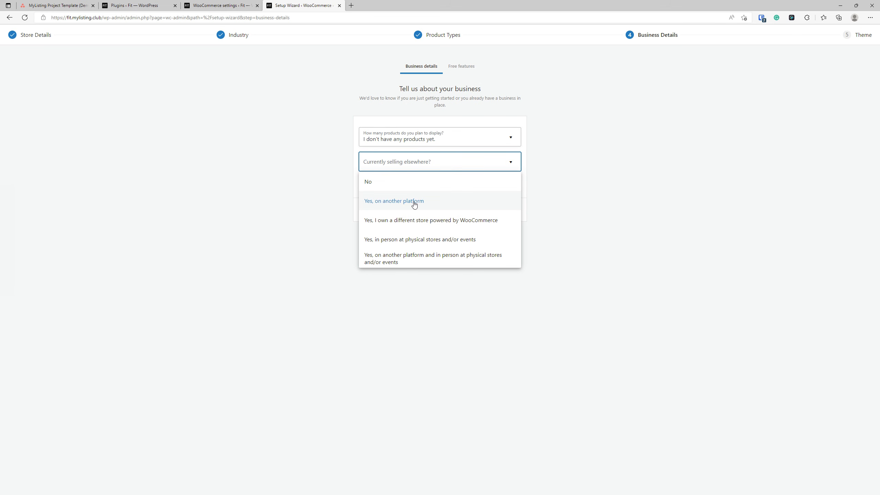
click(395, 185)
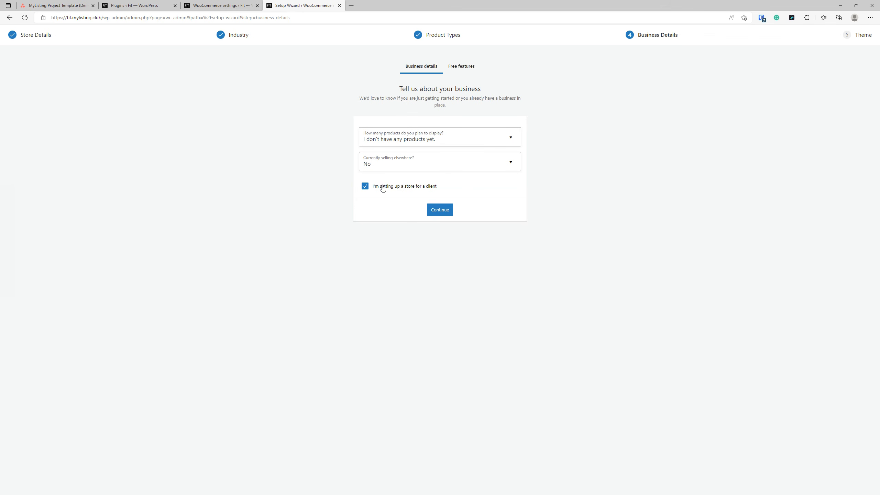
click(366, 189)
click(439, 210)
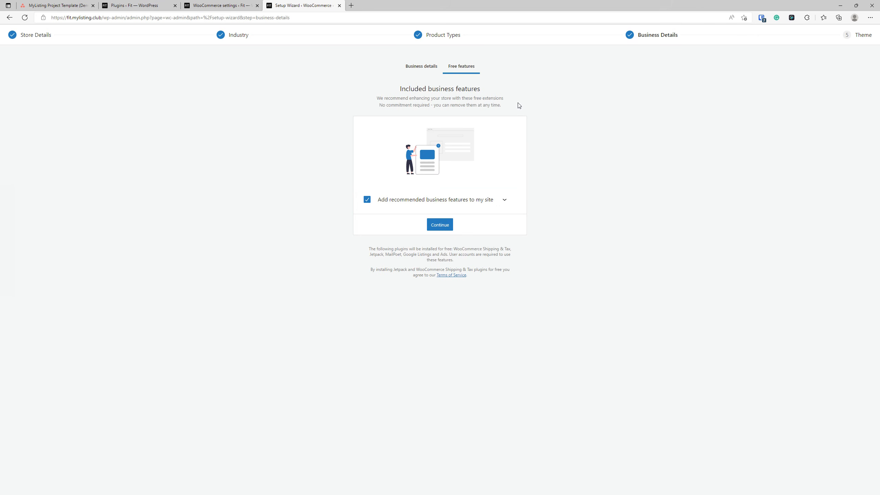
After checking the Asana notes, decline all recommended free business features and move on to the theme step.
click(57, 6)
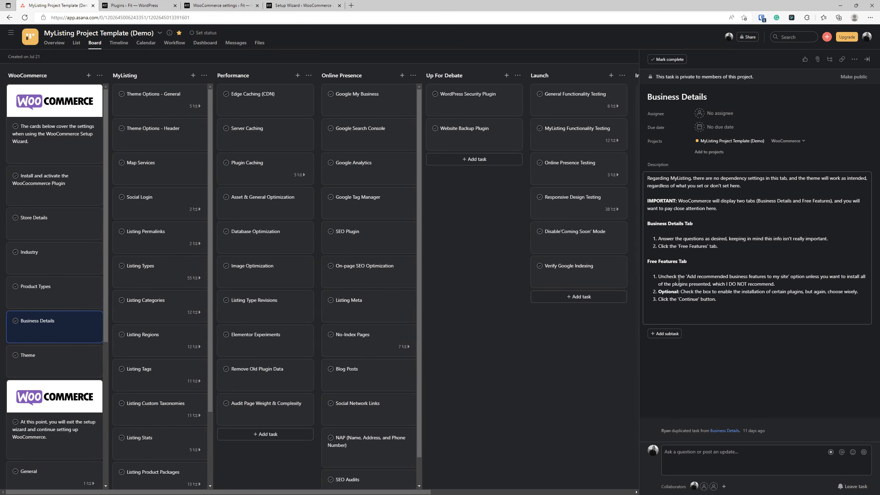
click(301, 5)
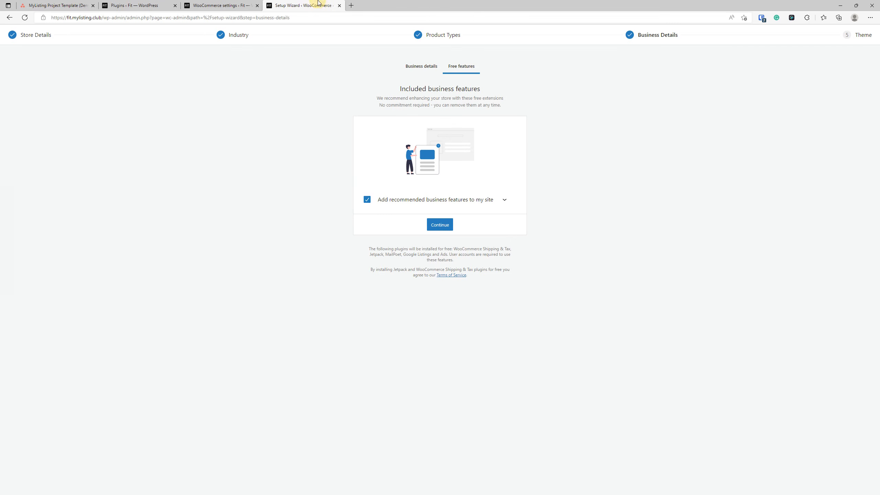
click(367, 203)
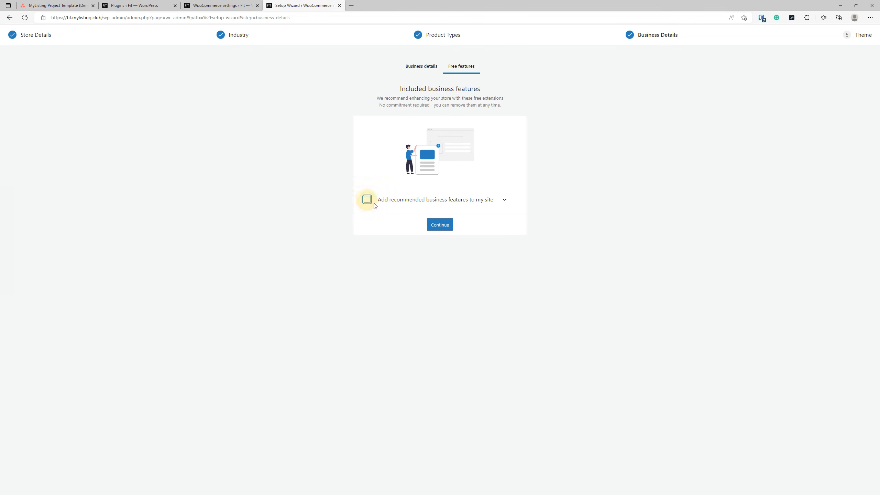
click(505, 201)
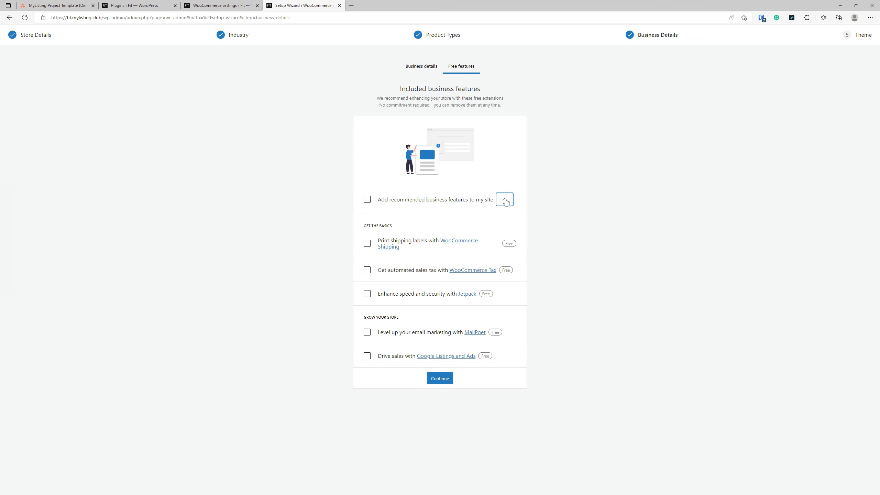
click(506, 201)
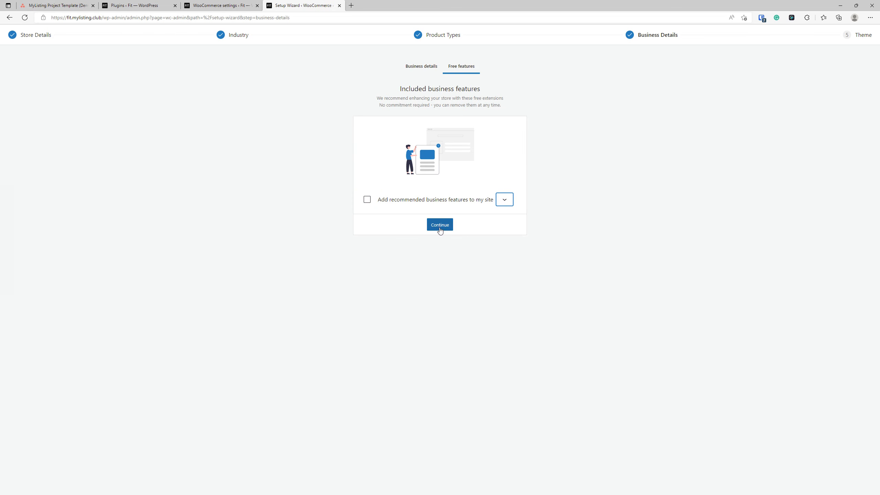
click(440, 225)
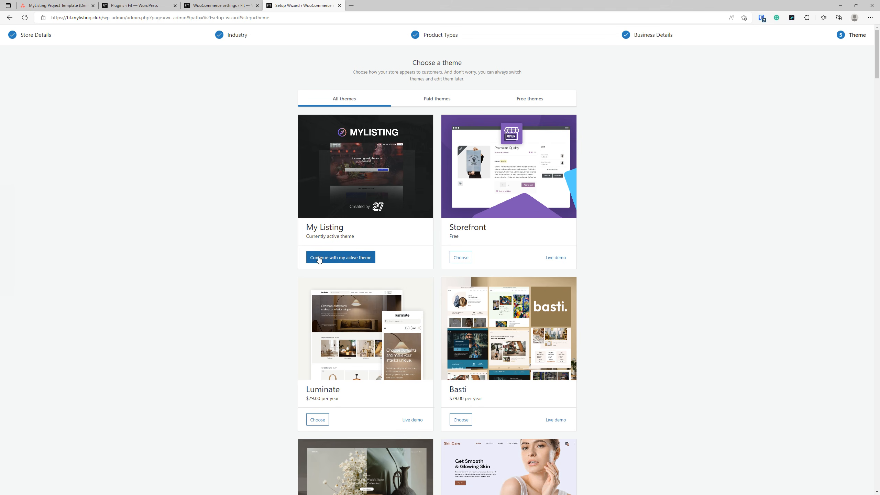
Keep My Listing as the active theme to finish the wizard, landing on WooCommerce Home.
click(354, 259)
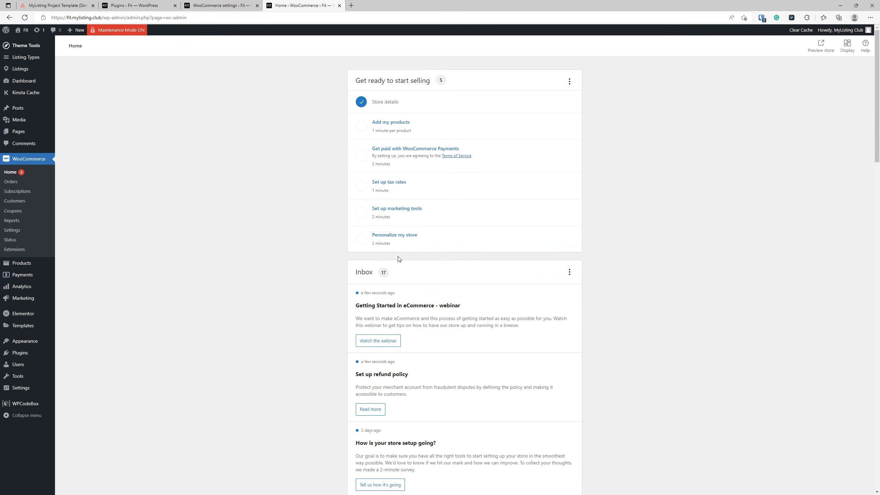
click(231, 18)
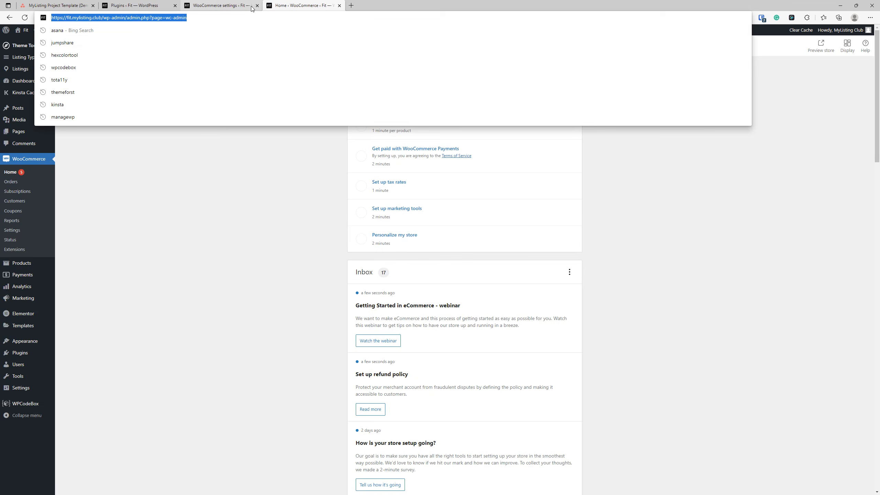
click(258, 6)
Close the extra WooCommerce settings and Plugins tabs and return to the Asana board.
click(163, 5)
click(175, 5)
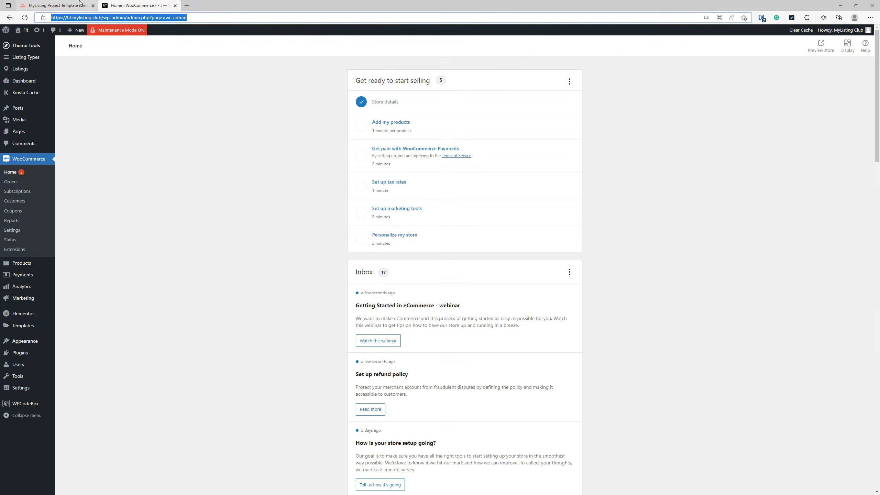
click(79, 4)
Read the Theme and exit-setup-wizard cards, then open the General settings task.
scroll(52, 244, down, 2)
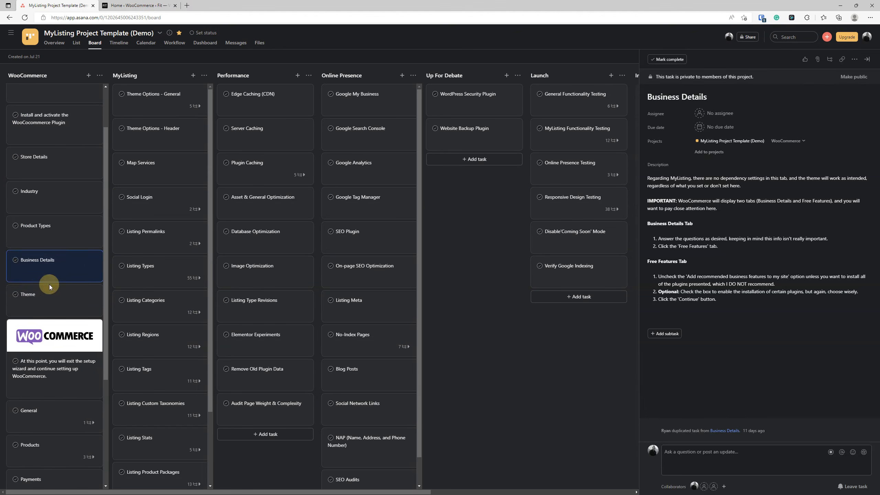
click(49, 285)
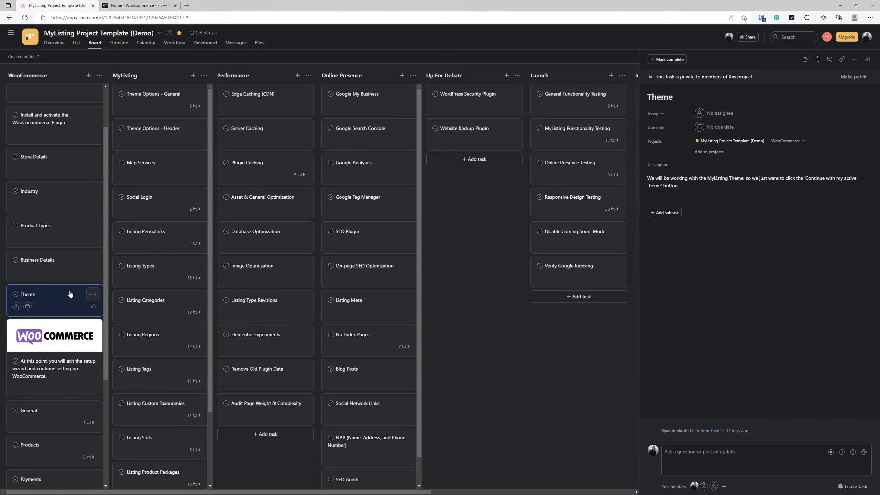
scroll(70, 293, down, 5)
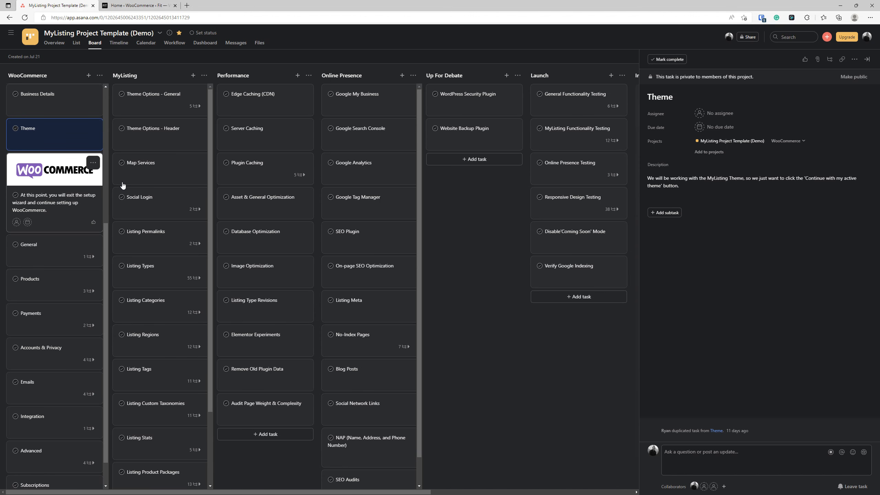
click(67, 193)
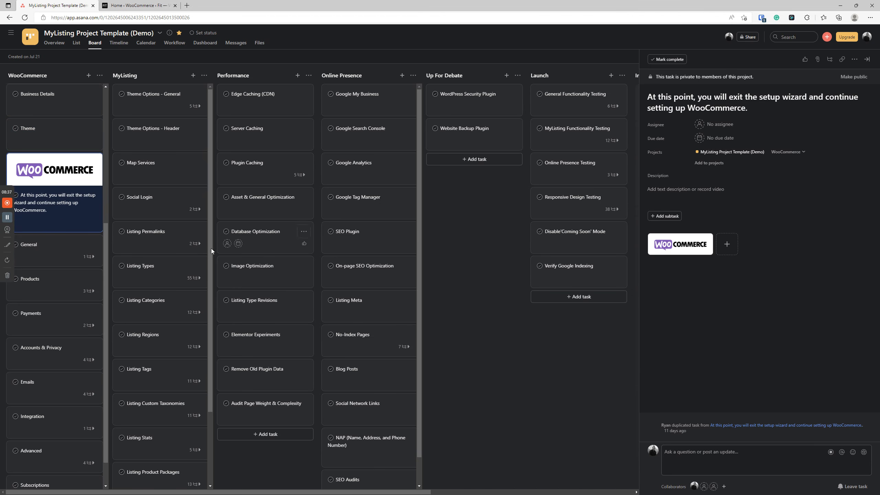
click(48, 246)
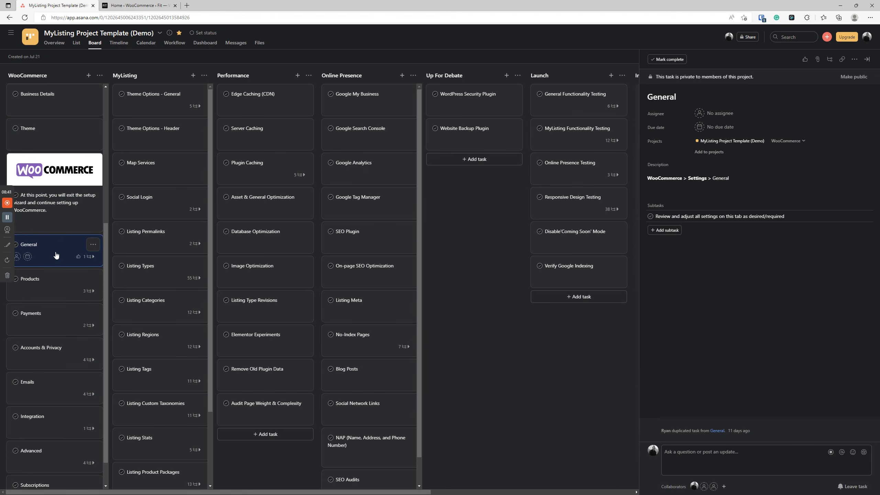
Back in the WooCommerce admin, close the stray empty tab and open WooCommerce > Settings.
click(187, 5)
click(161, 3)
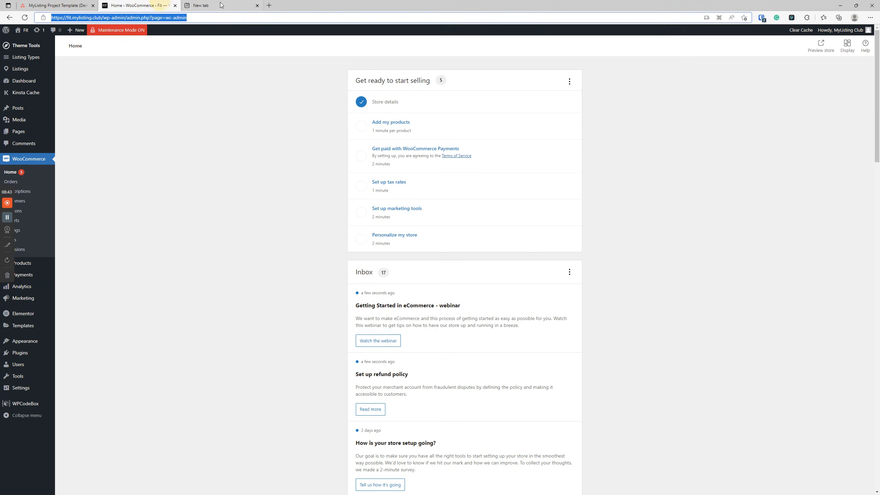
click(257, 5)
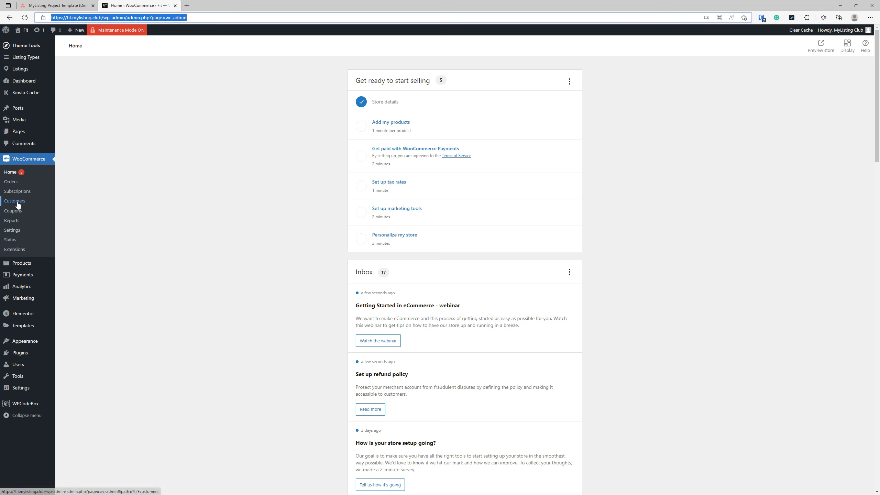
click(17, 232)
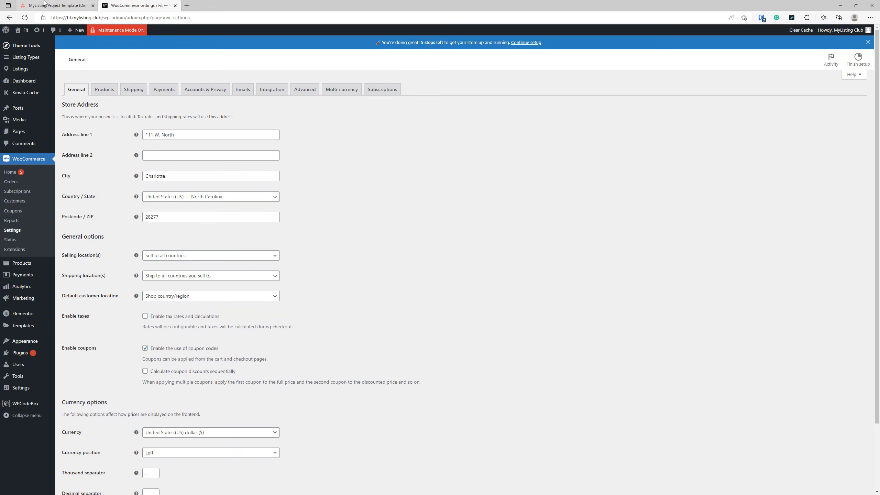
Check the General settings against the Asana notes, keeping selling locations set to all countries.
click(55, 5)
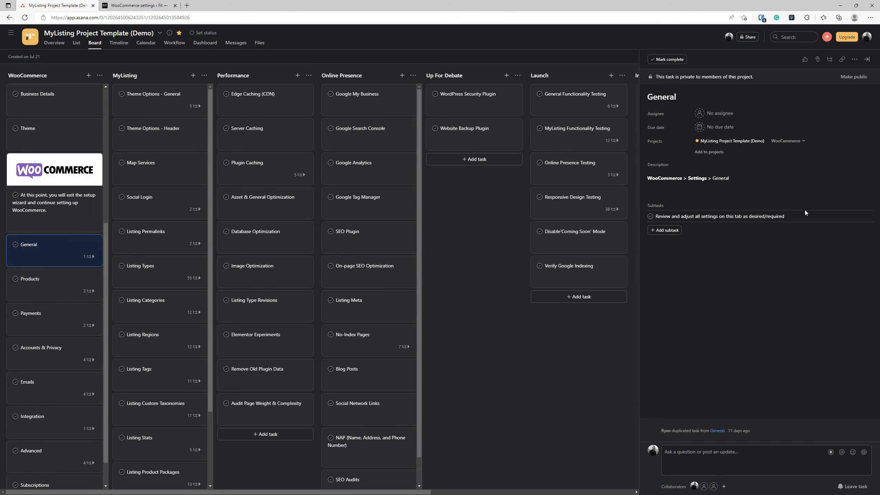
click(138, 5)
scroll(331, 196, down, 2)
scroll(333, 202, up, 2)
scroll(343, 191, down, 3)
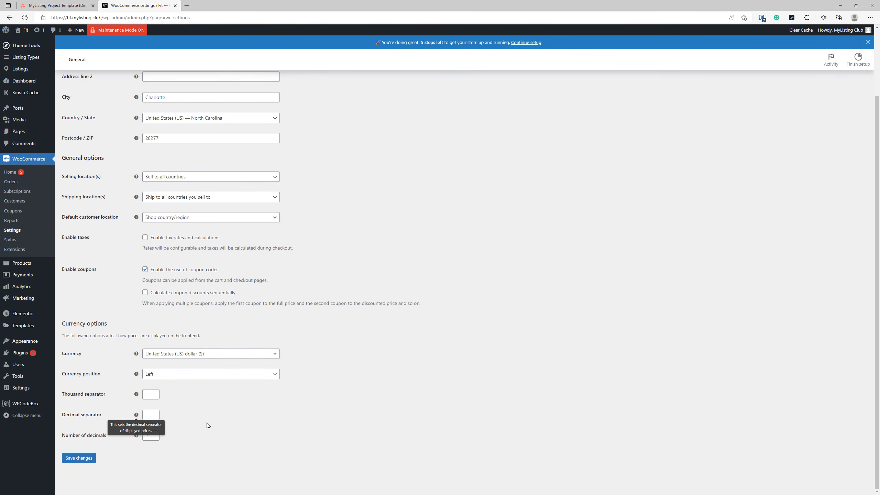
scroll(217, 419, up, 2)
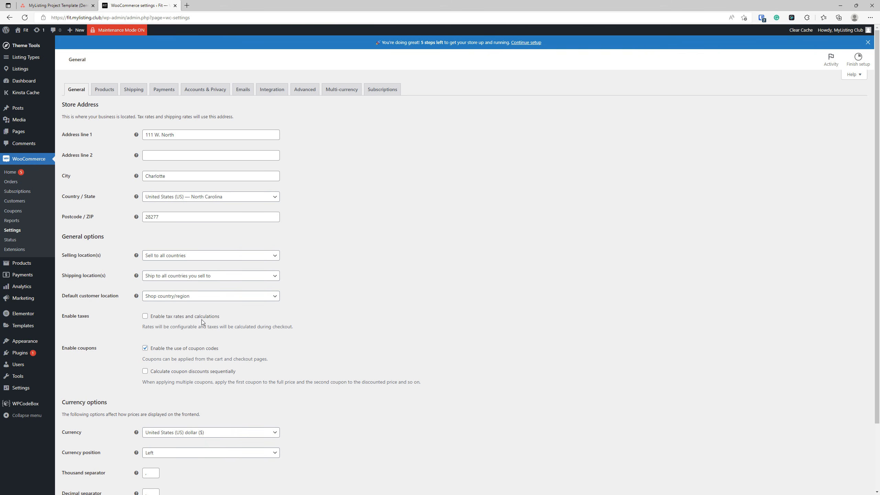
click(168, 256)
click(166, 261)
Set Shipping location(s) to Disable shipping & shipping calculations and Default customer location to No location by default.
click(204, 281)
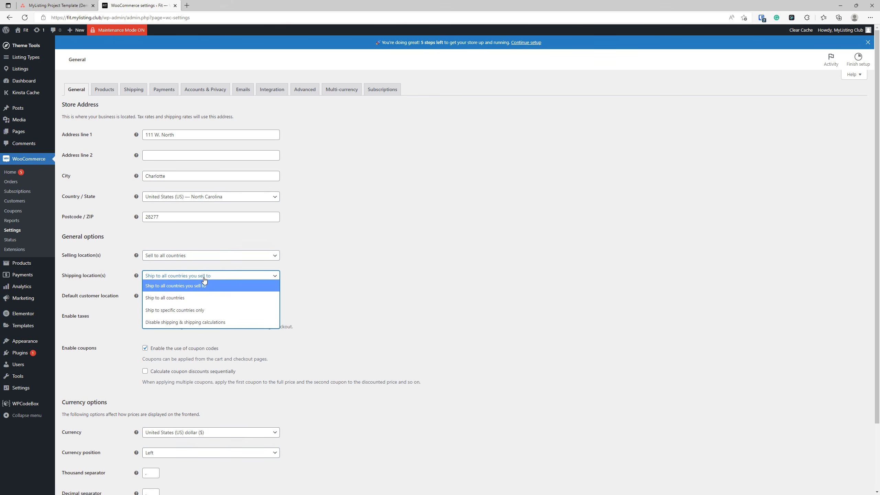
click(192, 324)
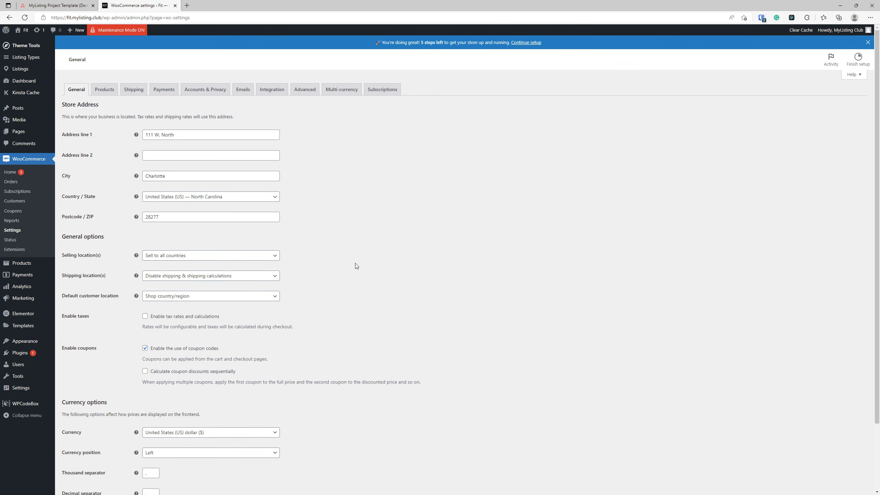
click(197, 296)
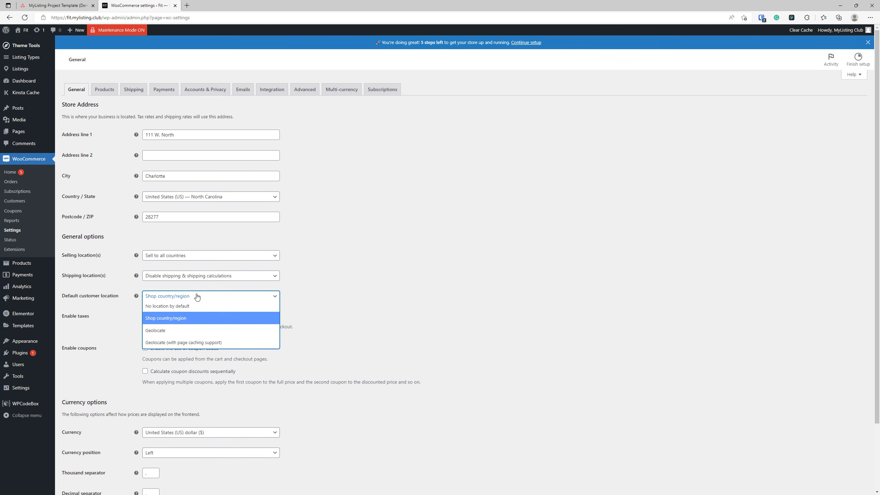
click(184, 306)
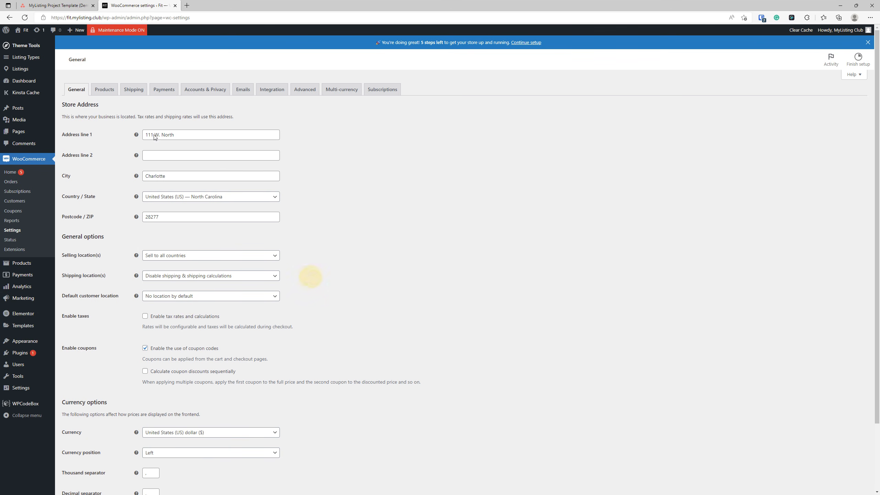
Recheck the Asana notes, review the page, and save the General settings.
click(46, 5)
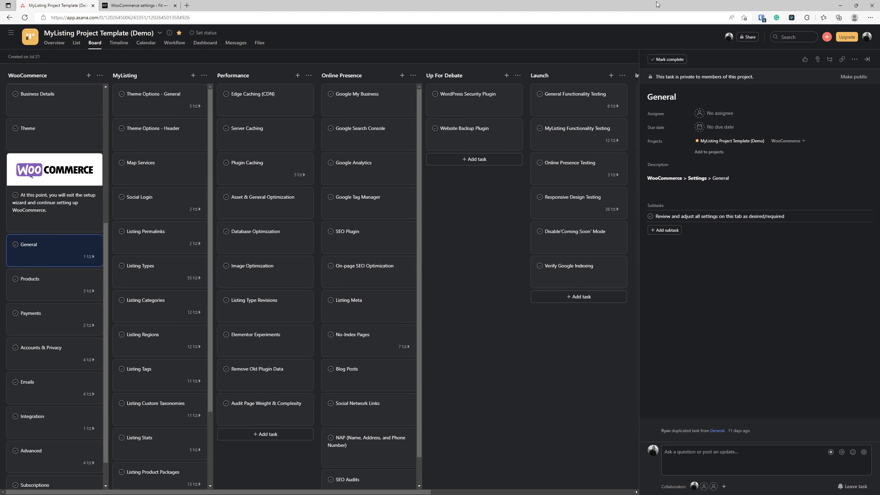
click(151, 5)
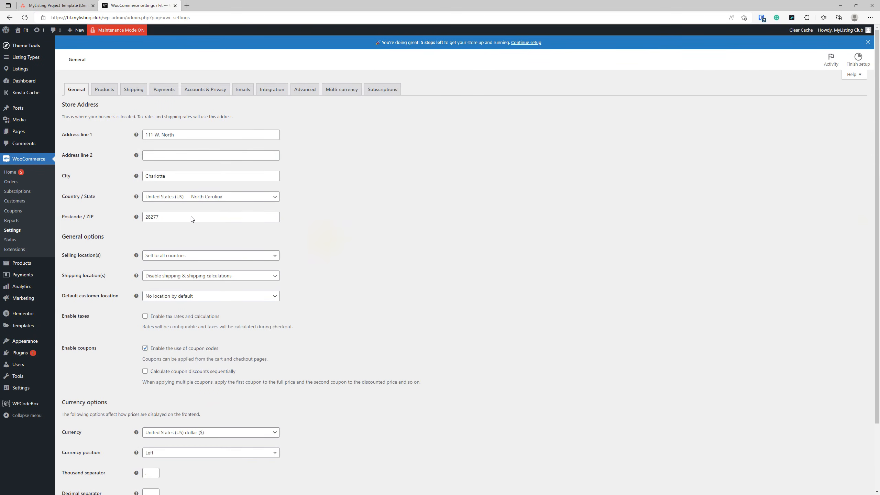
scroll(307, 279, down, 2)
scroll(306, 278, up, 2)
scroll(274, 287, down, 3)
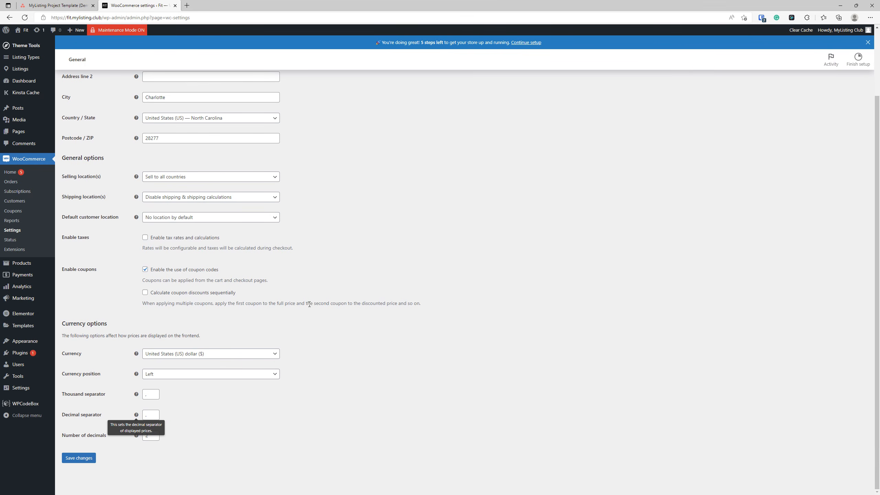
scroll(443, 328, up, 3)
scroll(443, 327, down, 3)
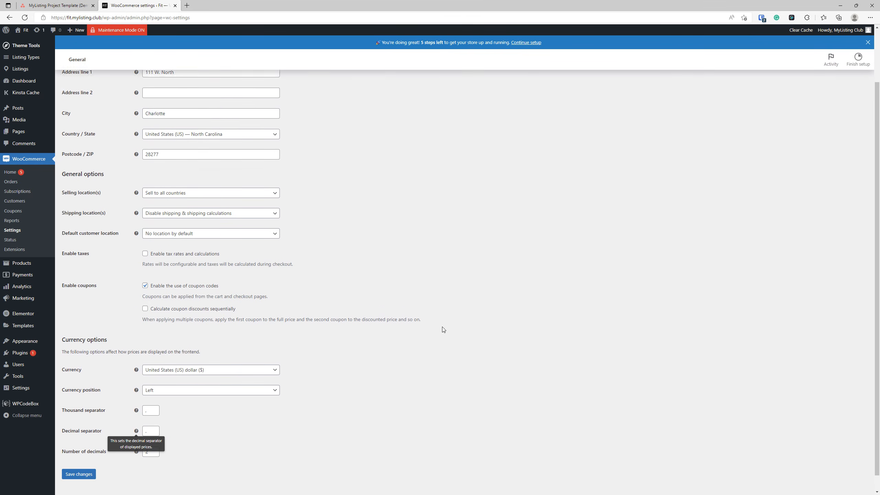
click(78, 458)
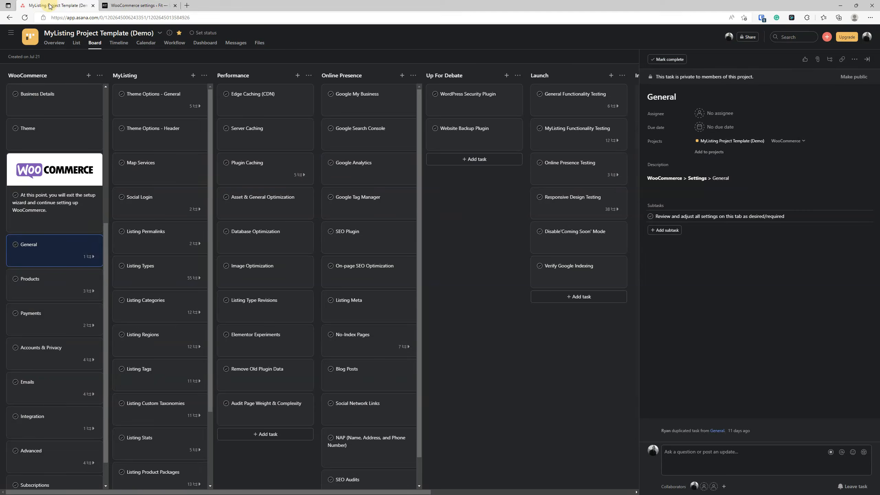
Read the Products task in Asana, then show the Products tab of WooCommerce Settings.
click(55, 5)
click(53, 286)
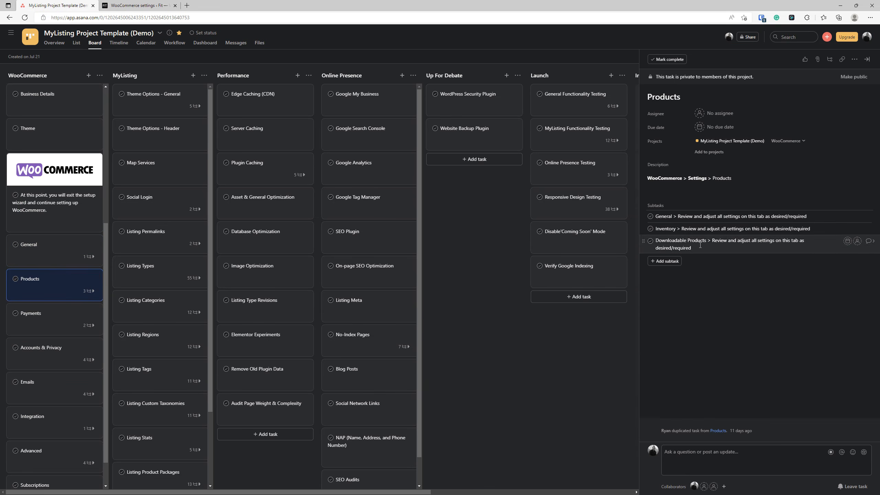
click(138, 5)
click(104, 91)
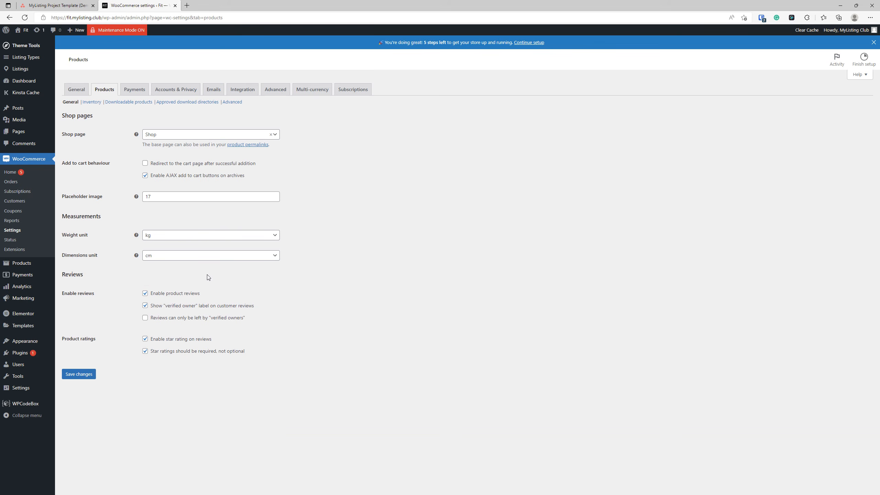
Disable product reviews, change the weight unit to lbs, and save the Products settings.
click(145, 293)
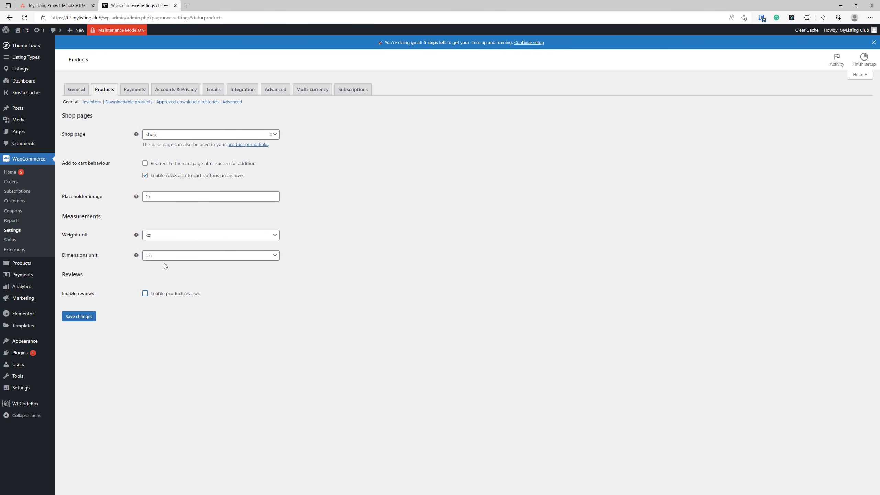
click(158, 238)
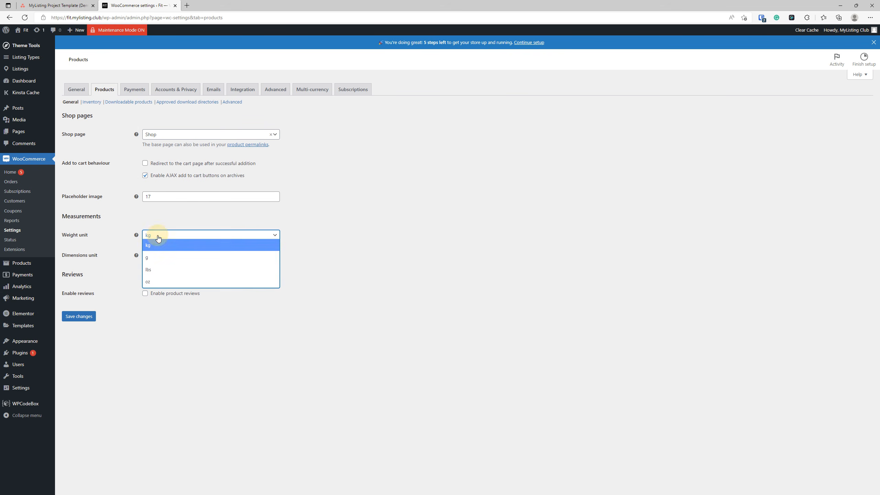
click(159, 269)
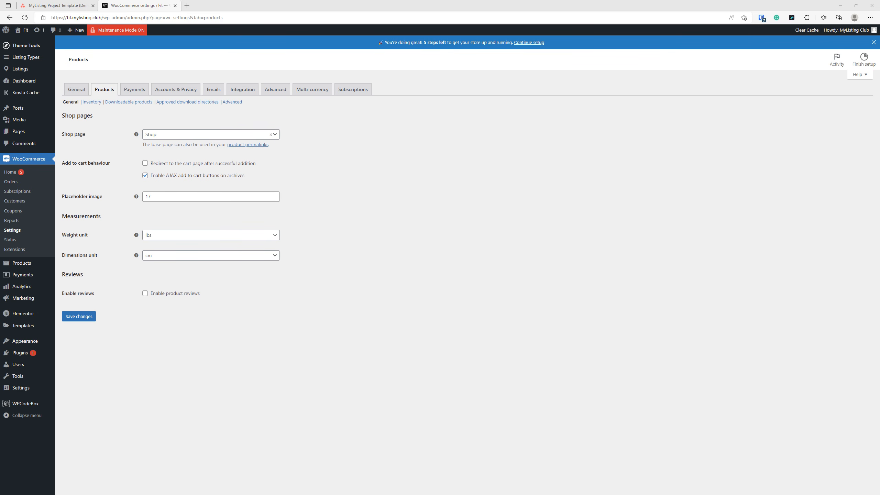
click(86, 316)
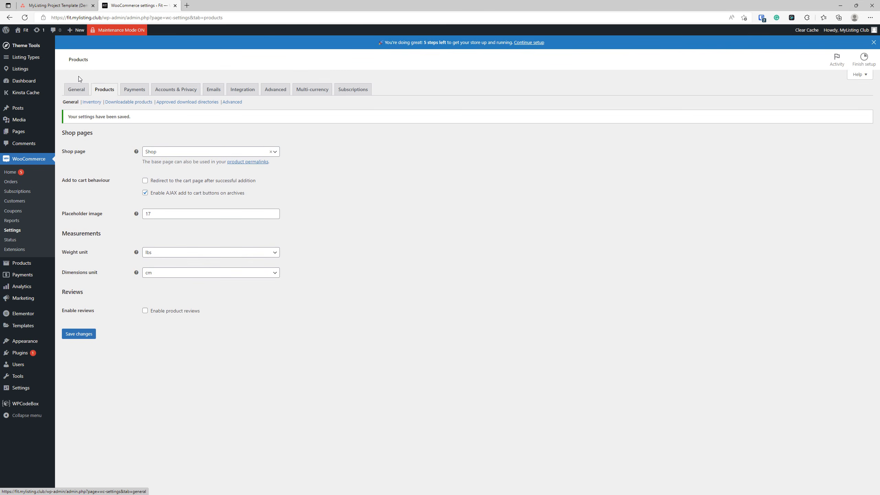
Clear the store's Address line 1, City and Postcode in General settings.
click(81, 92)
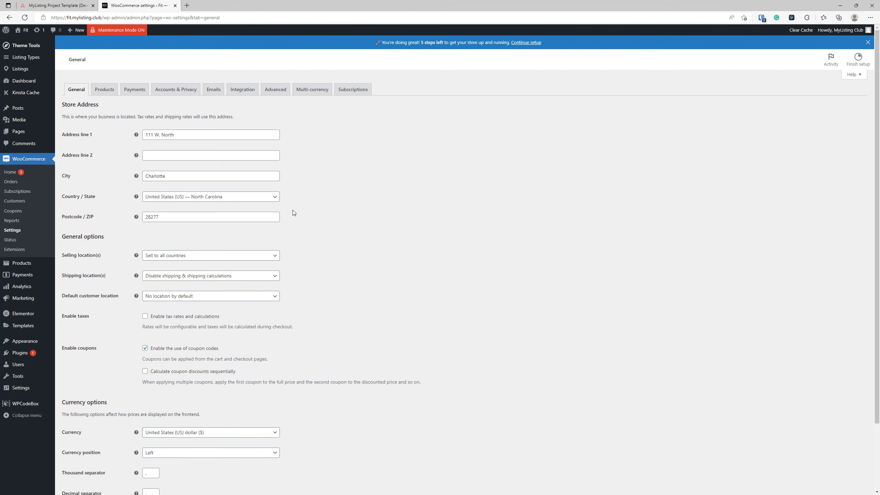
drag(203, 136, 128, 139)
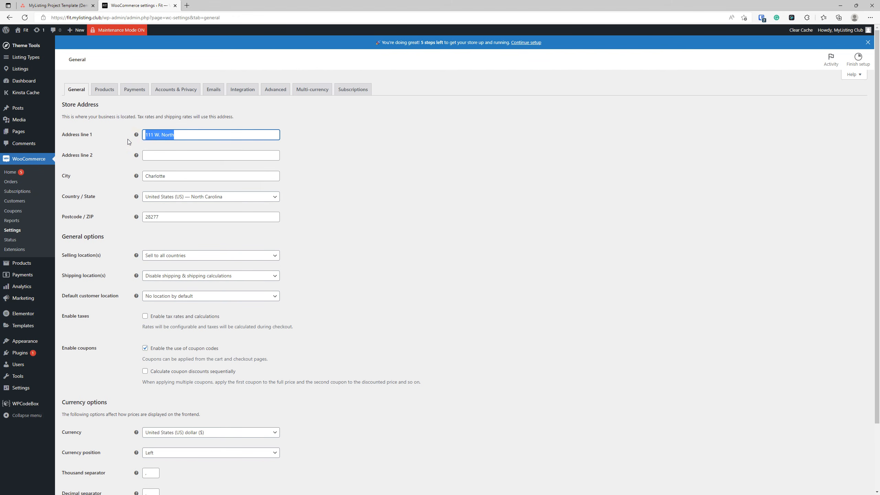
key(BackSpace)
drag(166, 178, 108, 183)
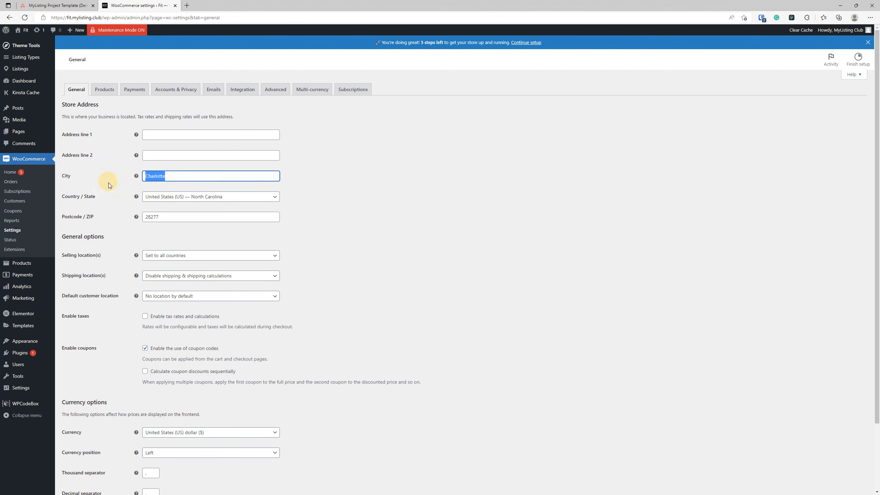
key(BackSpace)
drag(167, 218, 120, 220)
key(BackSpace)
Disable coupon codes, set Number of decimals to 0, and save the General settings.
scroll(309, 276, down, 2)
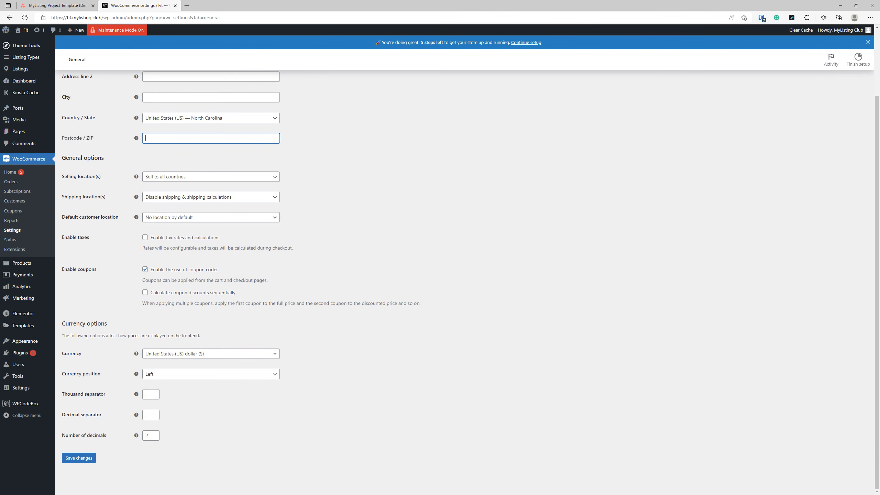
click(145, 270)
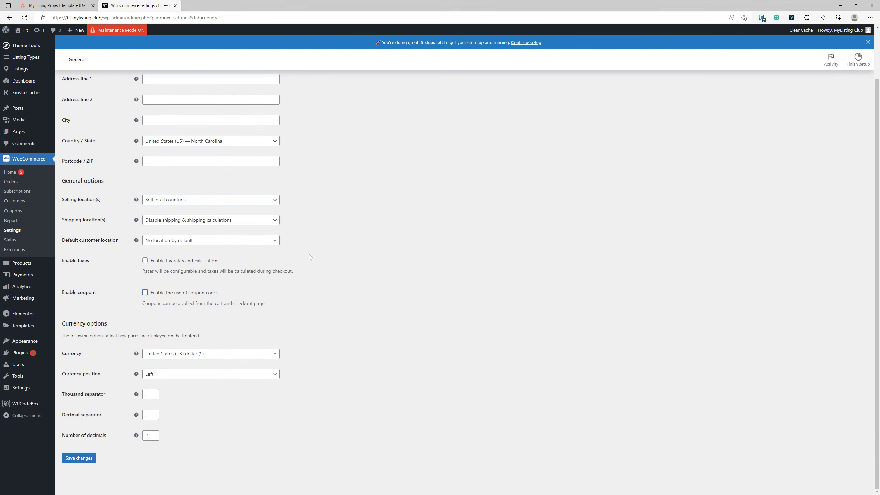
scroll(368, 251, up, 2)
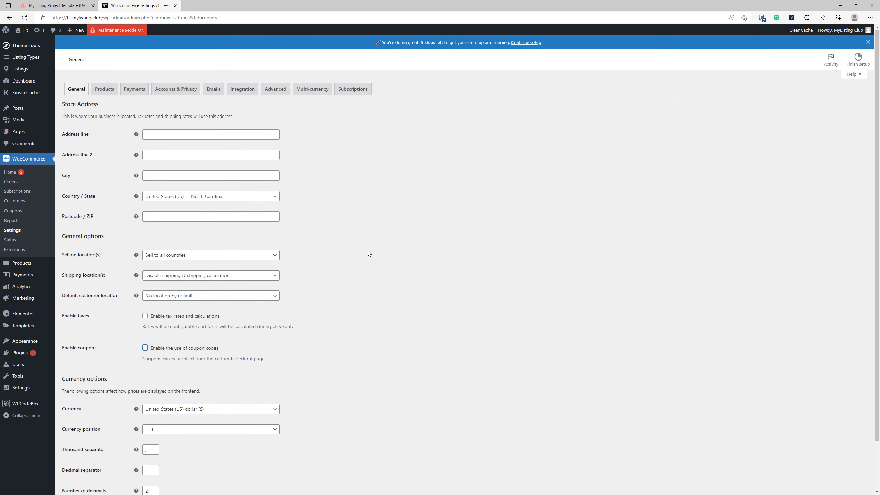
scroll(362, 244, down, 2)
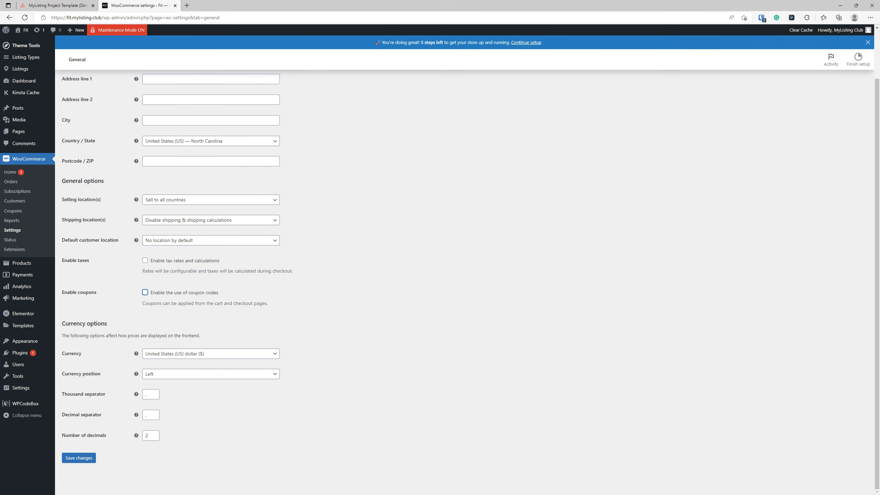
double_click(144, 436)
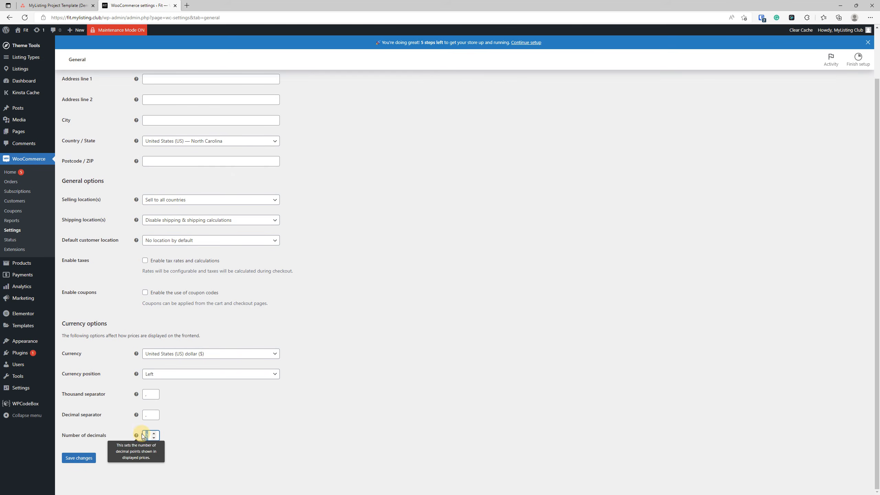
text(0)
click(404, 386)
click(79, 458)
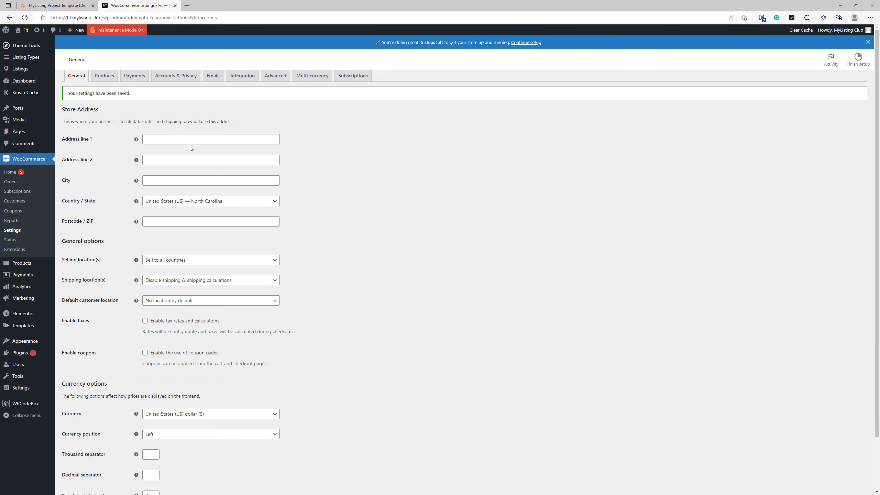
click(105, 91)
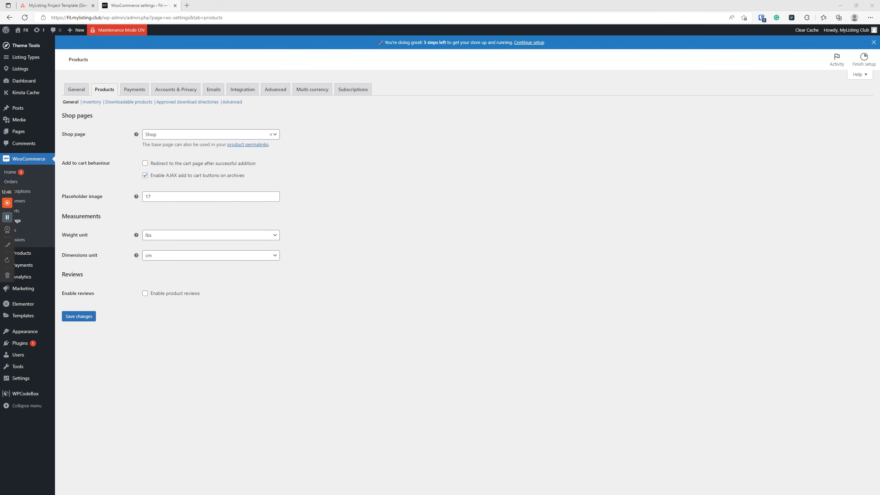
Disable stock management in the Inventory settings, save, and view the Downloadable products options.
click(461, 258)
click(89, 102)
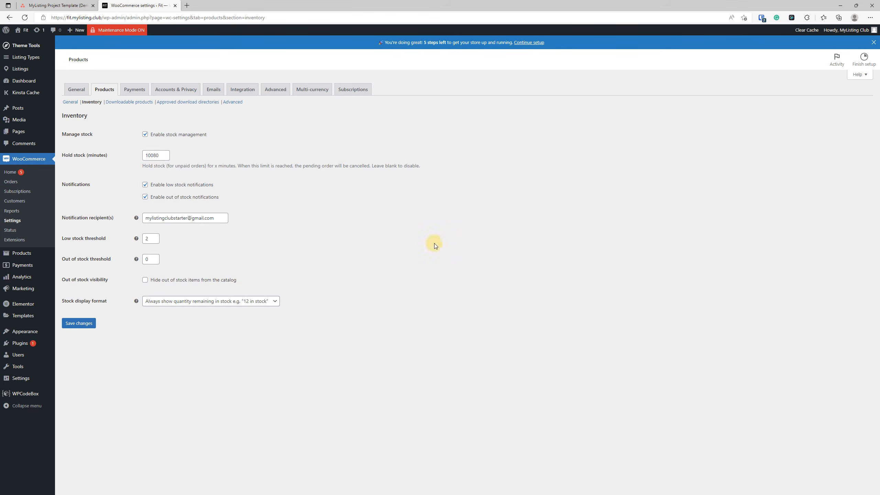
click(145, 134)
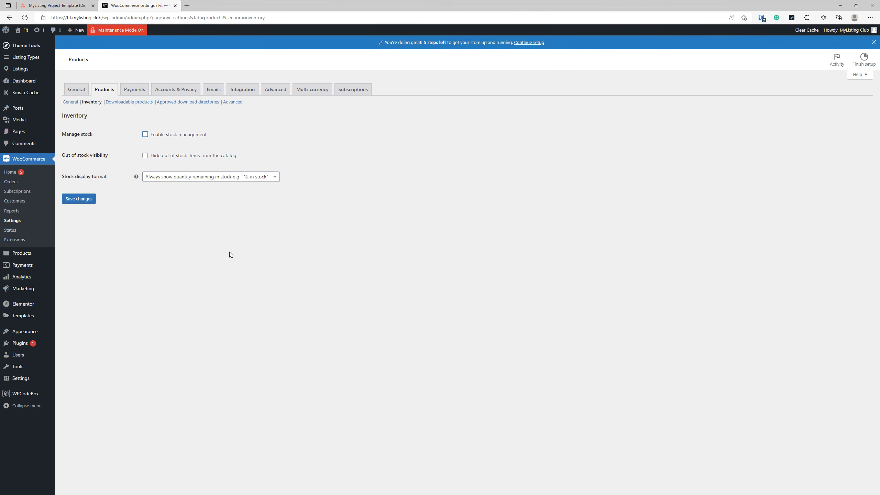
click(84, 201)
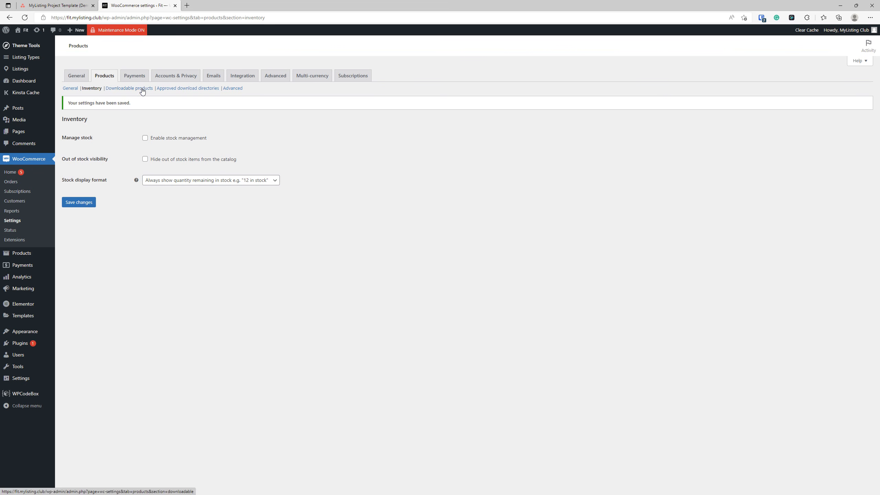
click(142, 89)
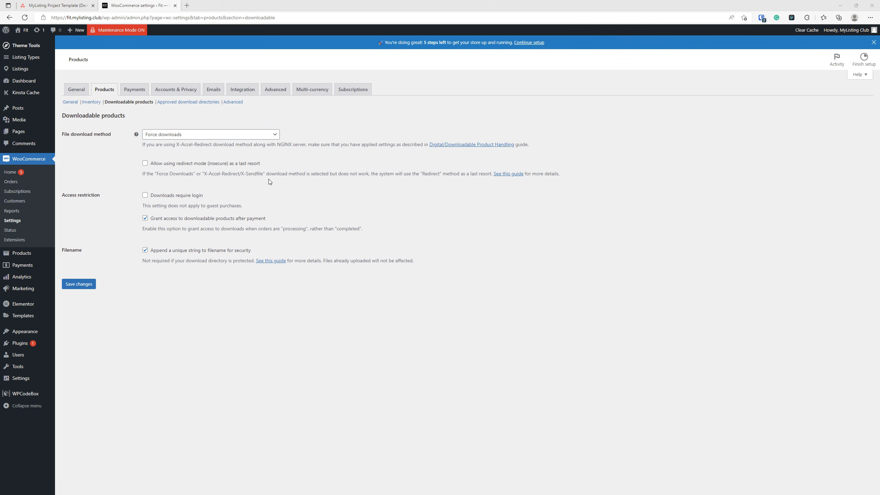
Review the Approved download directories and Advanced product settings before moving to Payments.
click(178, 103)
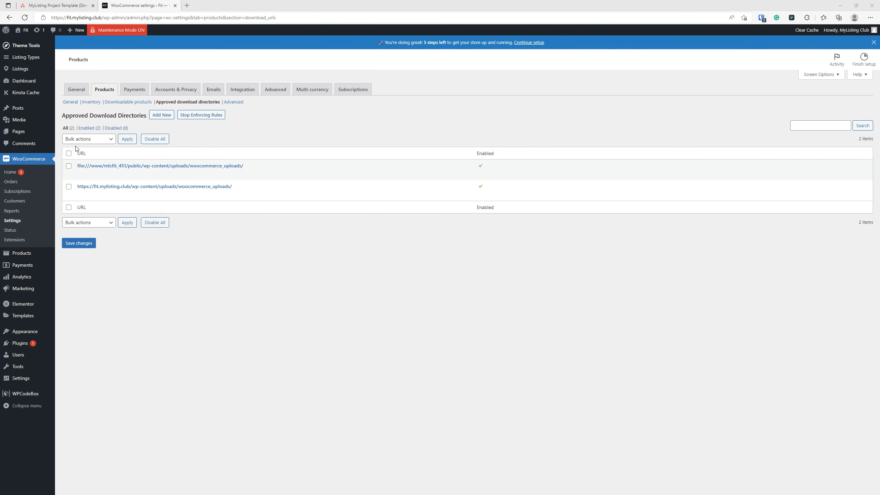
click(69, 154)
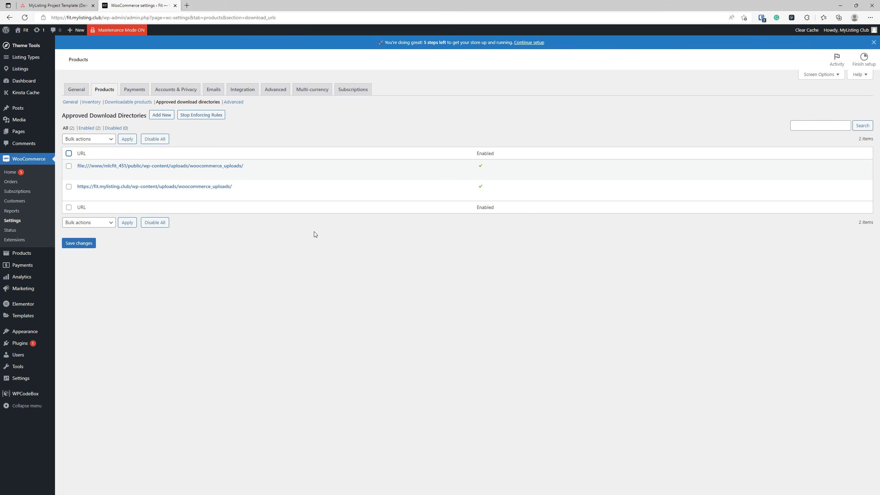
click(233, 101)
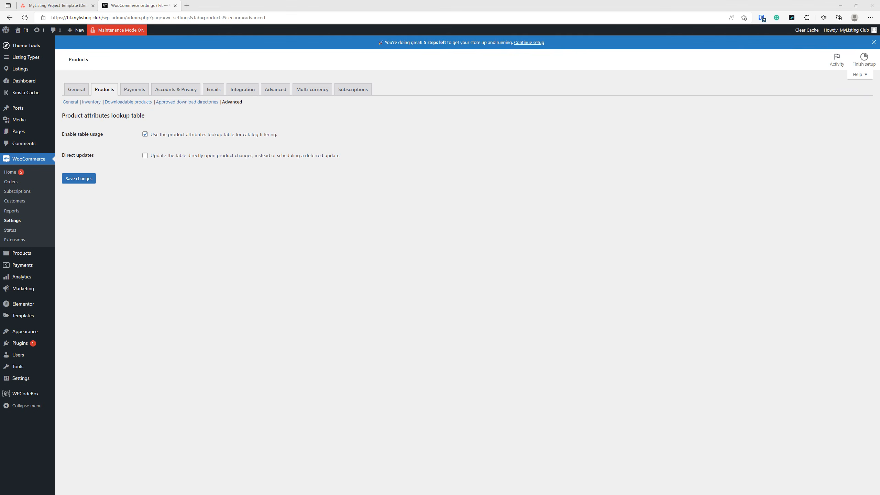
click(435, 229)
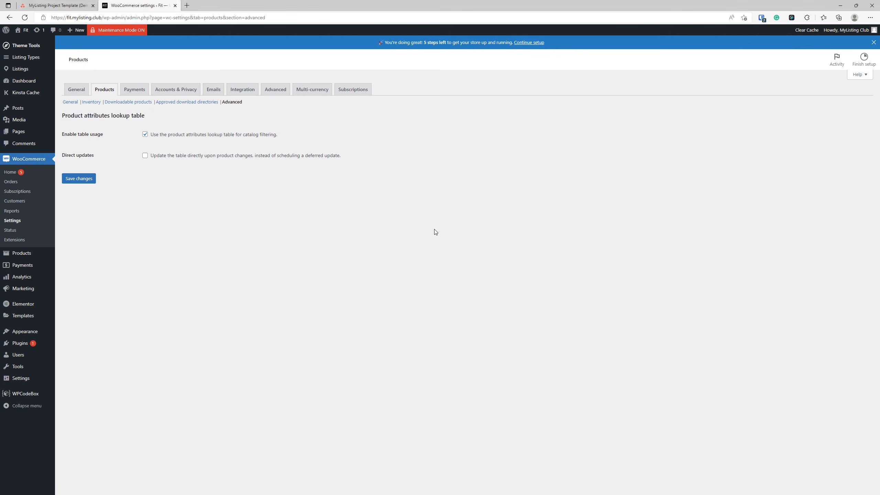
click(135, 90)
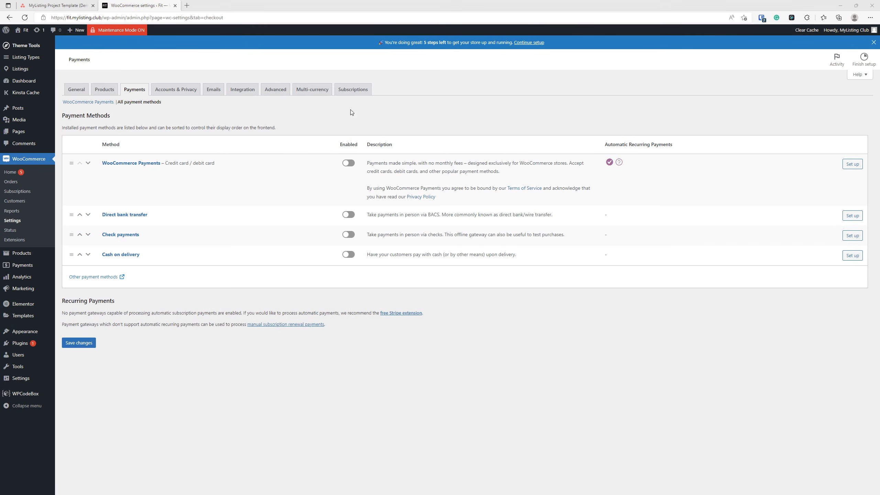
Switch to the Asana board showing the Products task and its settings-review subtasks.
click(63, 7)
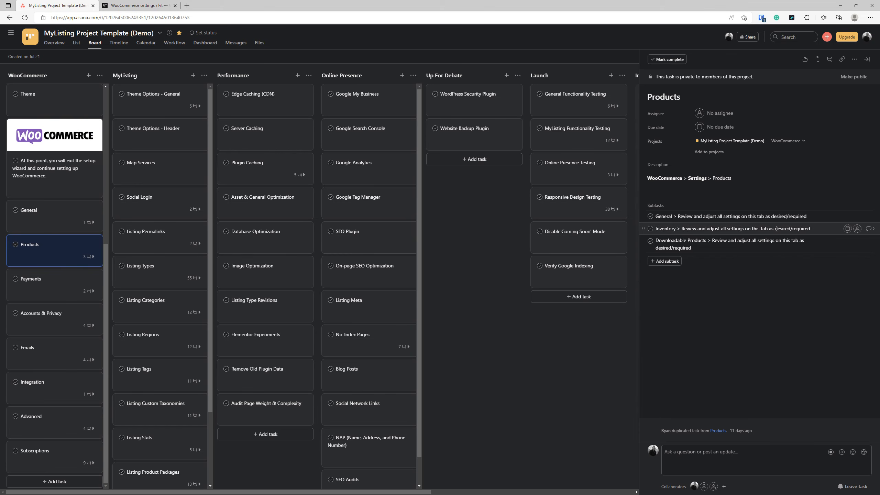
Read the Asana Payments task's Stripe setup steps, then return to WooCommerce Payments.
click(52, 281)
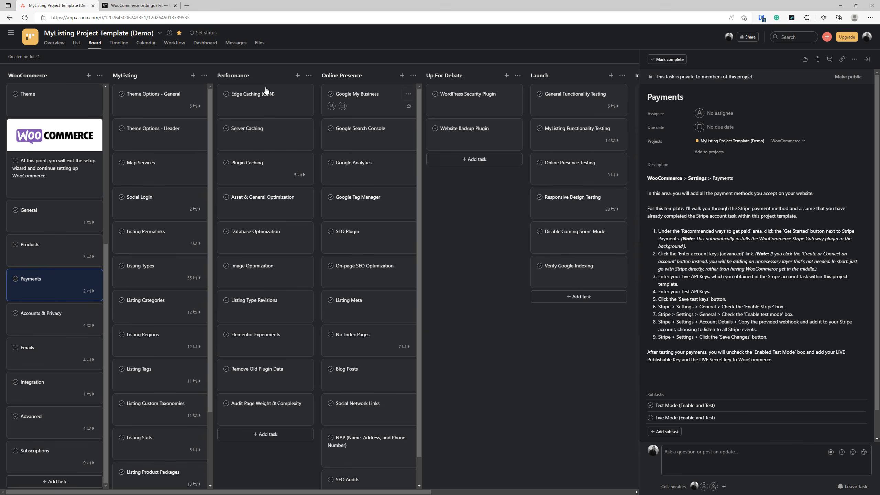
click(142, 6)
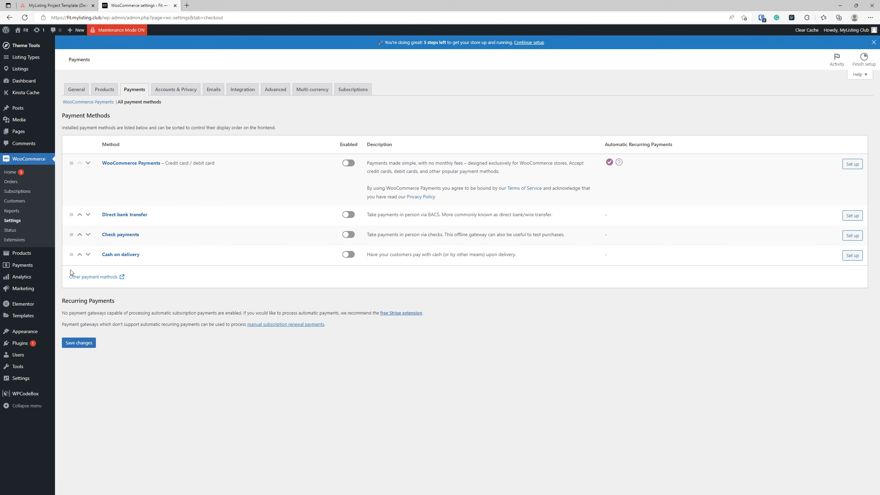
click(67, 6)
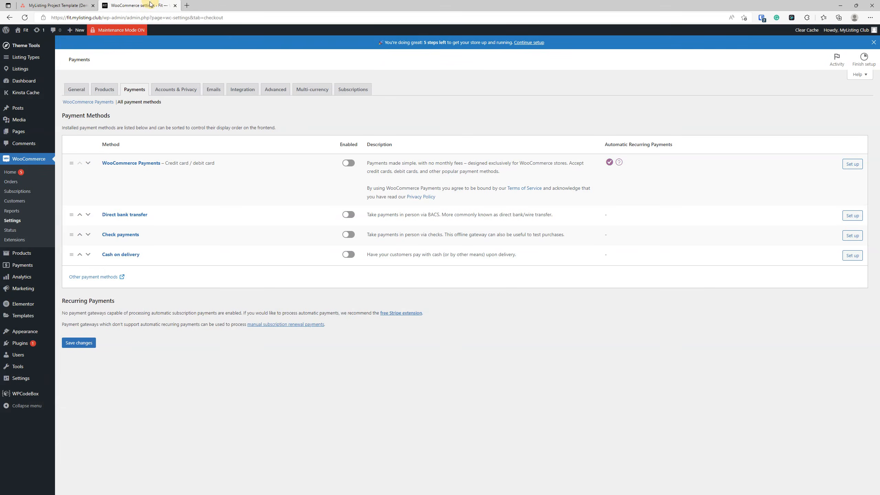
click(138, 5)
drag(114, 300, 61, 301)
click(202, 354)
drag(181, 337, 361, 316)
click(402, 330)
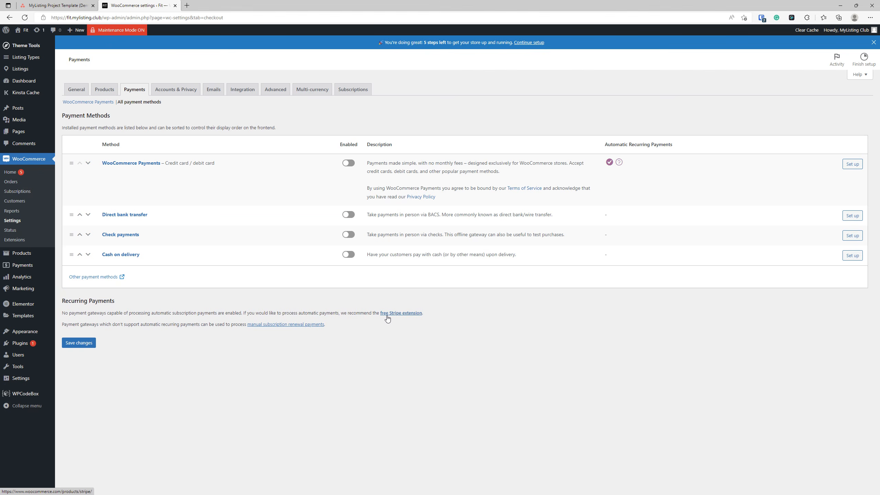
click(401, 313)
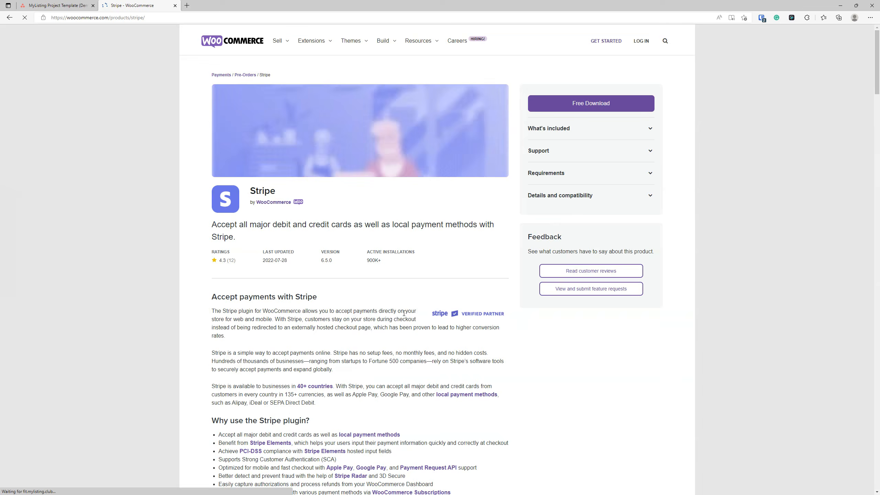
click(13, 18)
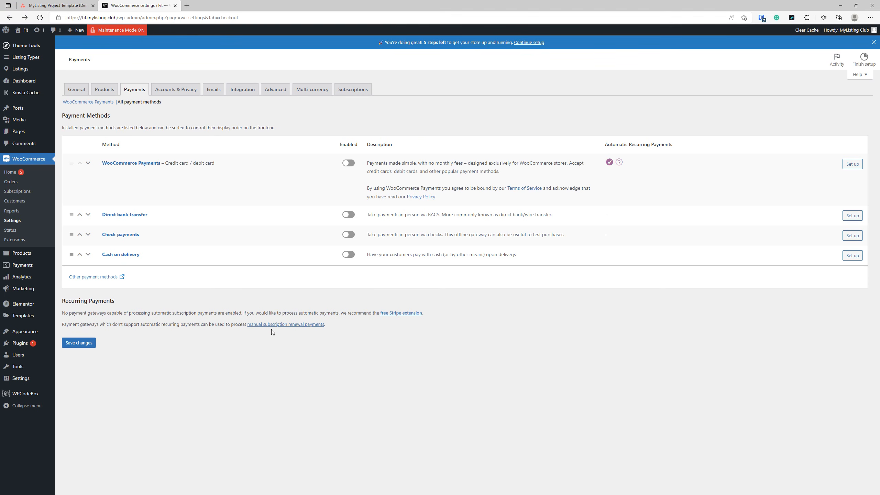
Install and activate the WooCommerce Stripe Payment Gateway plugin from a new Plugins tab.
right_click(24, 343)
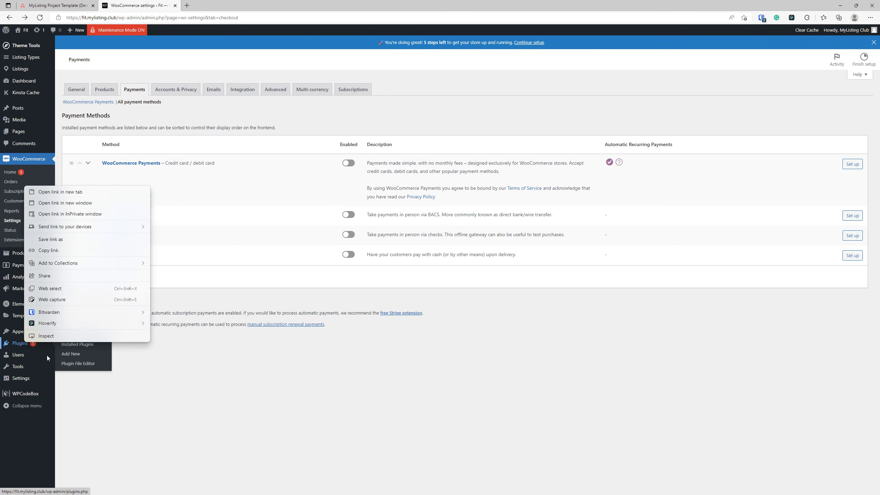
click(60, 192)
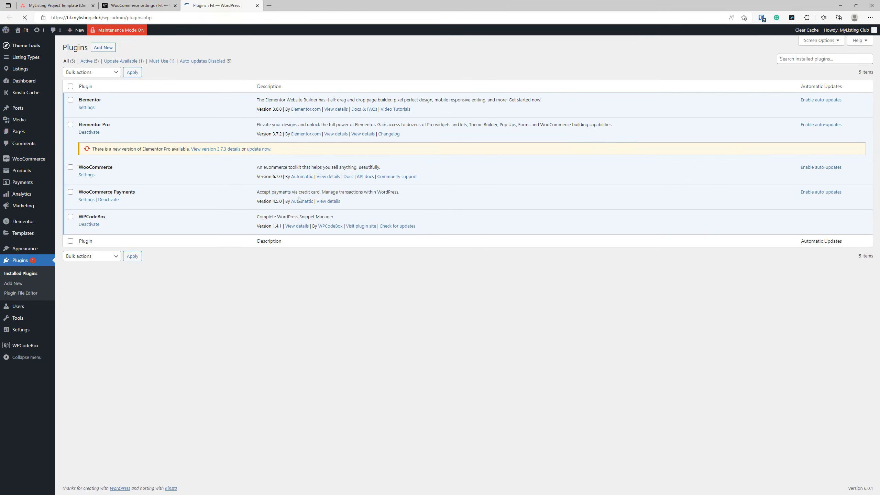
click(103, 47)
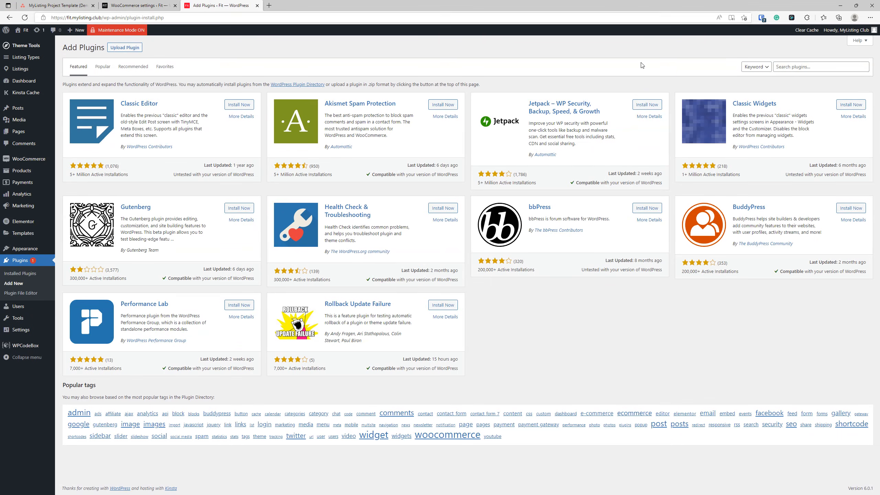
click(801, 65)
text(stripe)
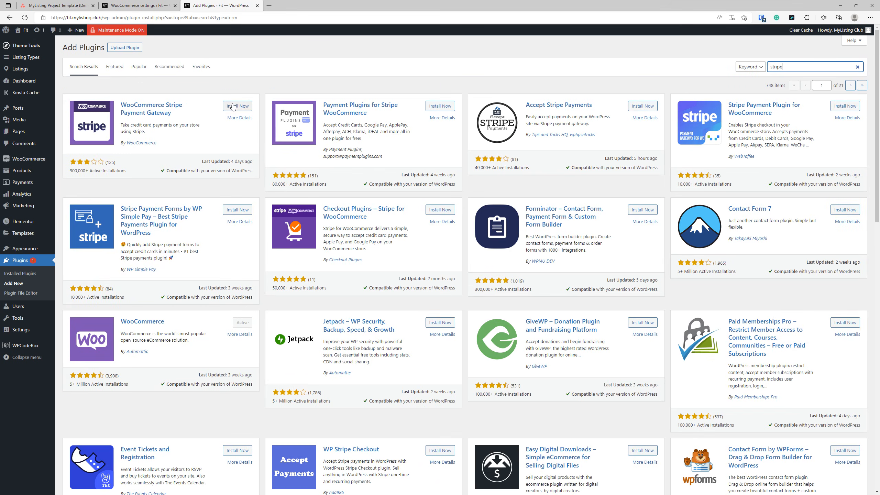
click(235, 107)
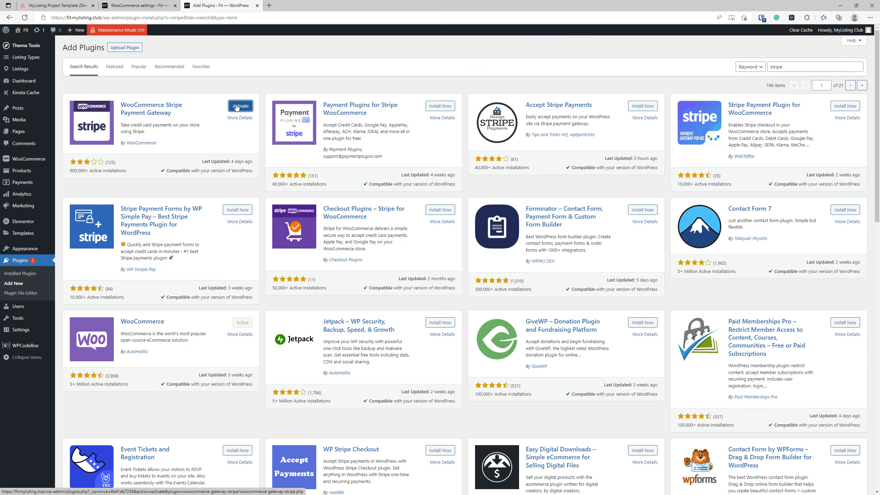
click(239, 108)
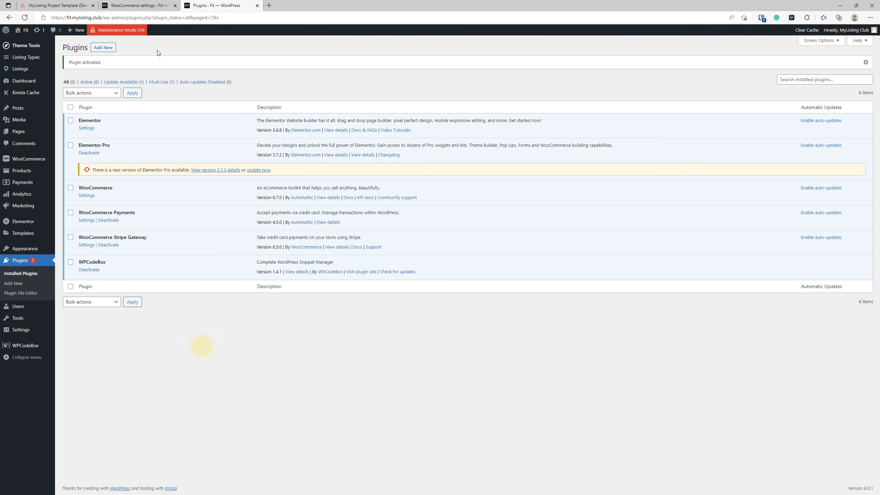
click(147, 5)
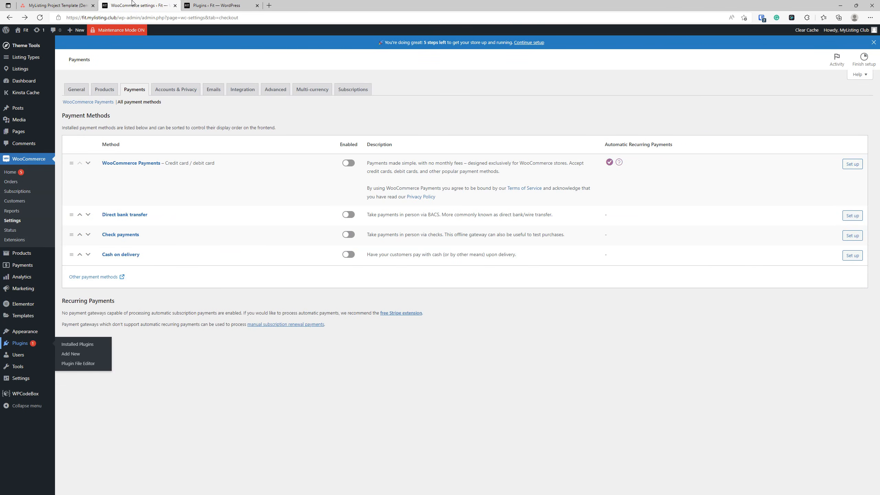
Refresh Payments to show the Stripe method, open its setup, and close the plugins tab.
click(41, 18)
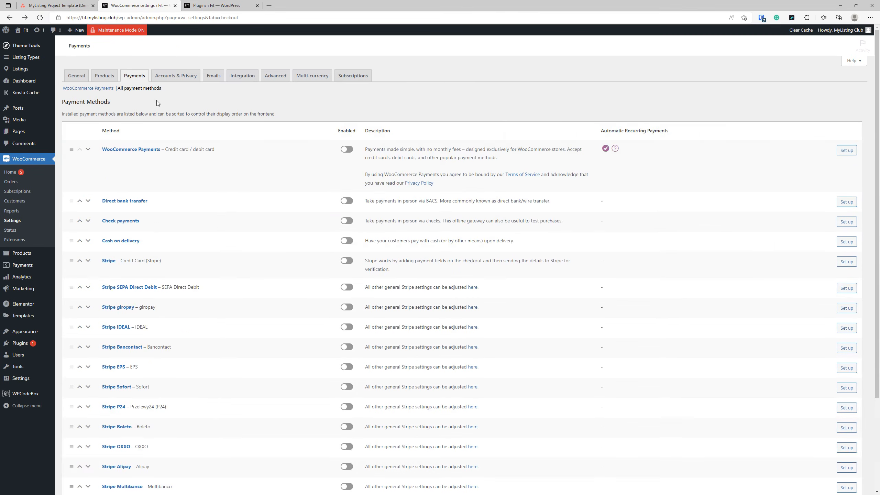
scroll(233, 270, down, 3)
scroll(312, 347, up, 3)
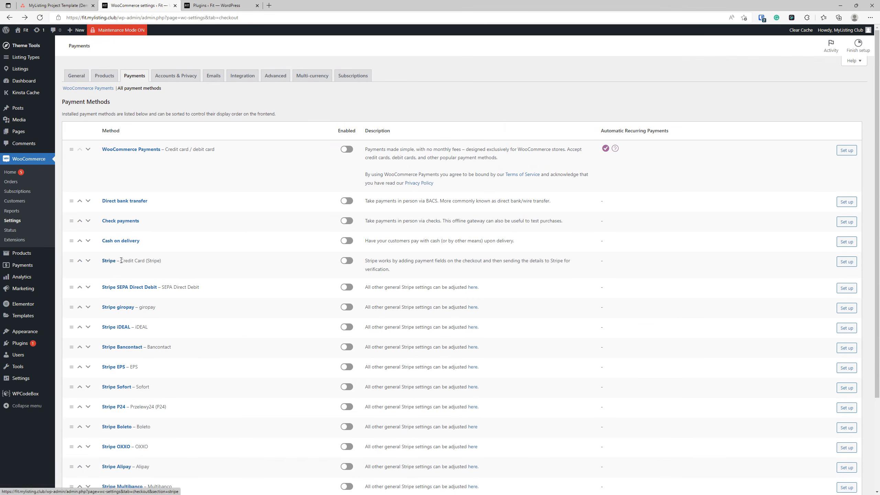
drag(176, 262, 101, 259)
click(176, 276)
drag(176, 276, 100, 275)
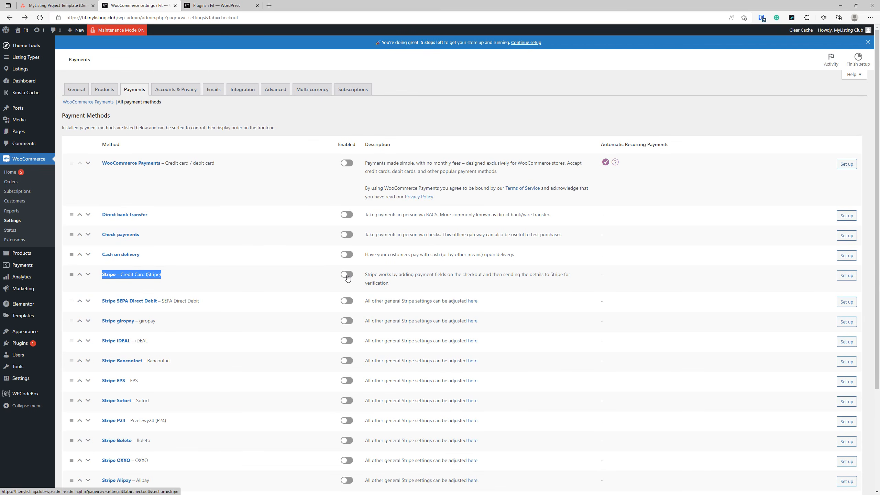
drag(347, 275, 347, 273)
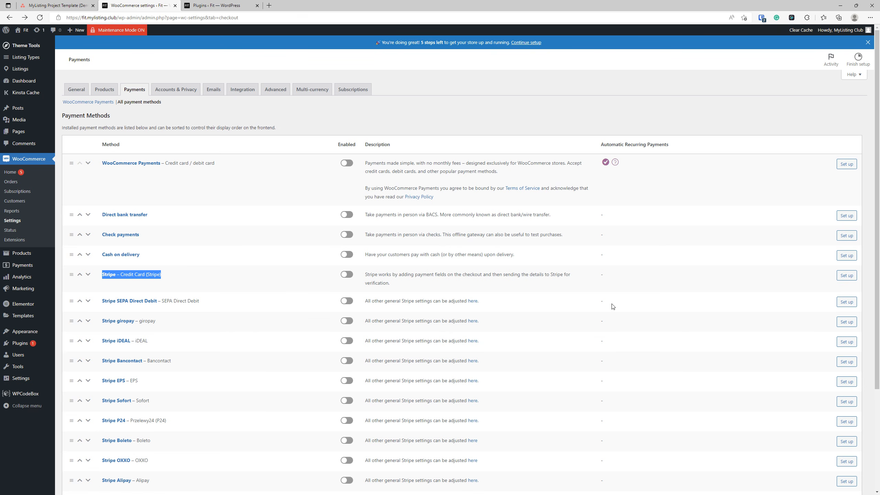
click(848, 276)
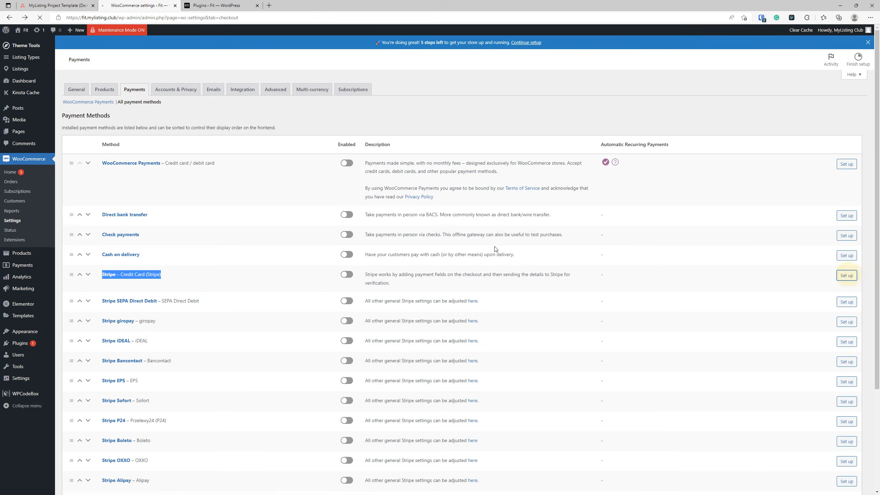
click(257, 5)
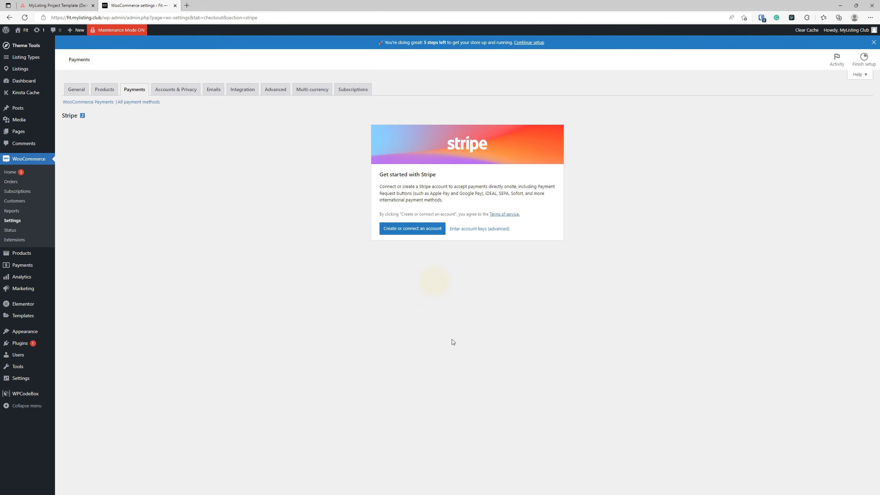
Consult the Asana Payments task and return to the WooCommerce Stripe settings.
click(31, 3)
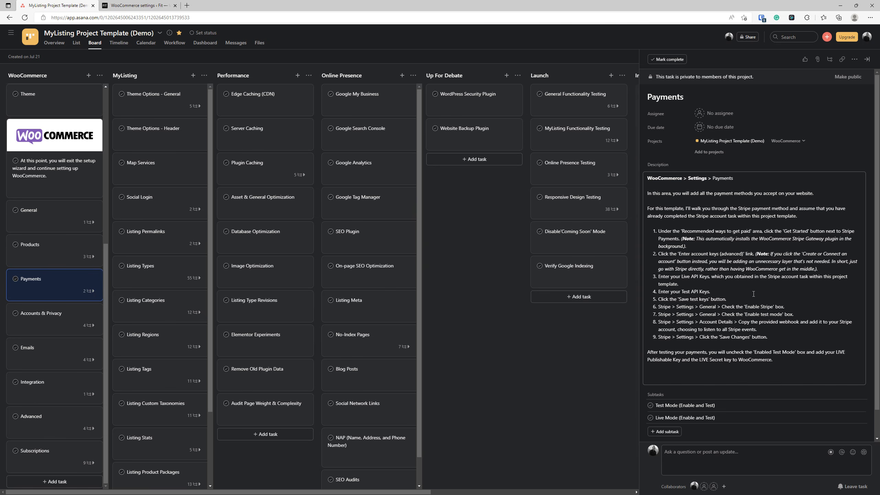
scroll(724, 284, down, 1)
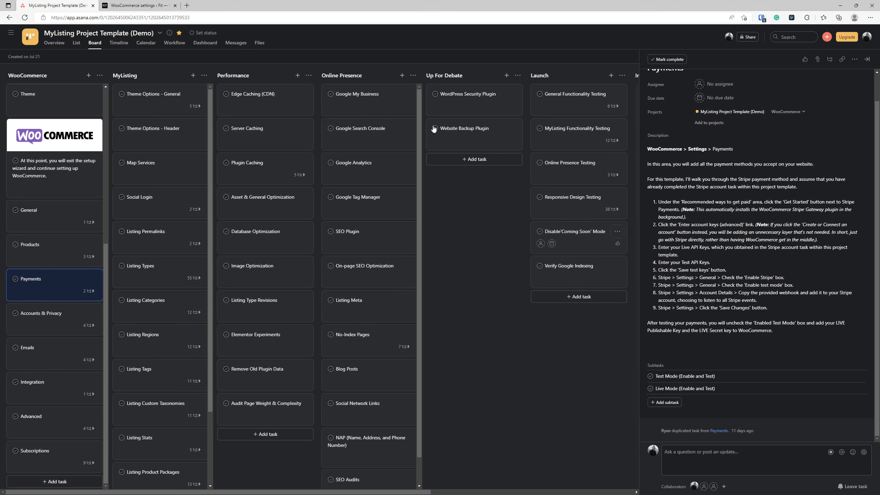
click(139, 5)
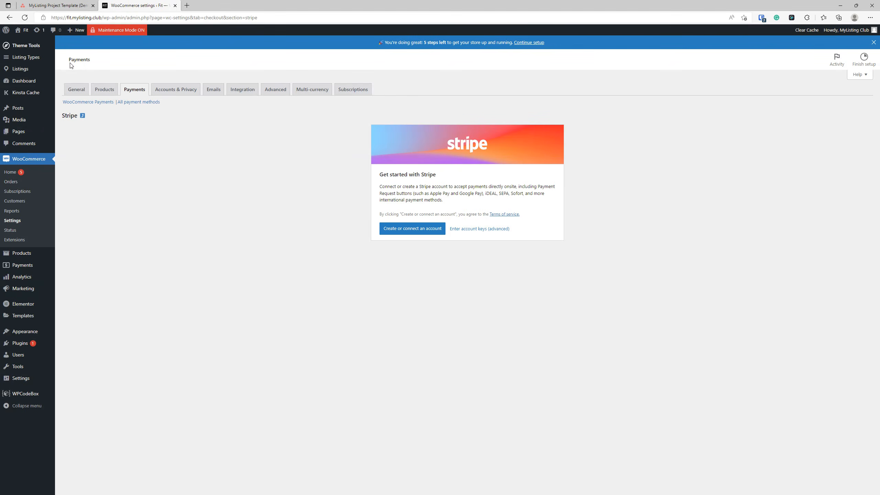
click(70, 5)
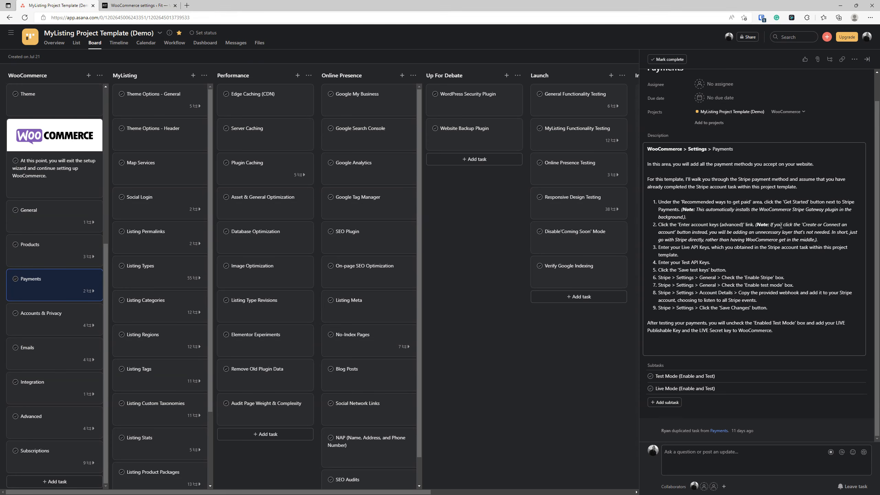
click(140, 5)
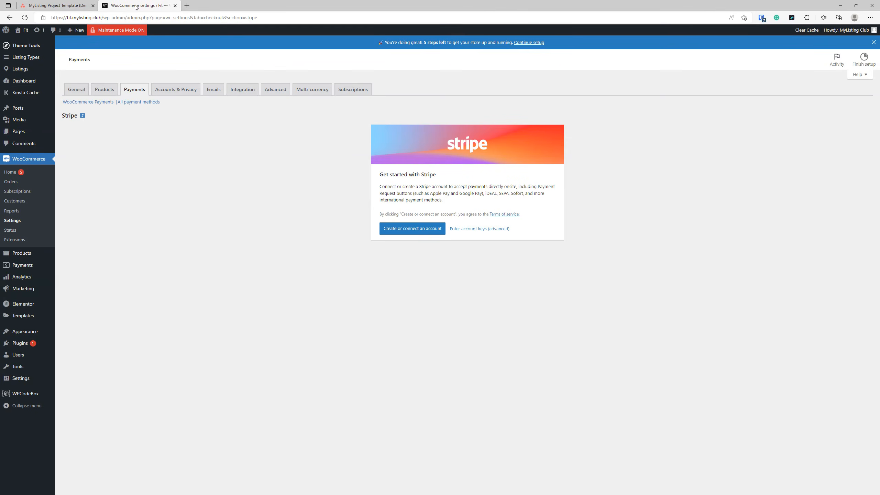
click(400, 287)
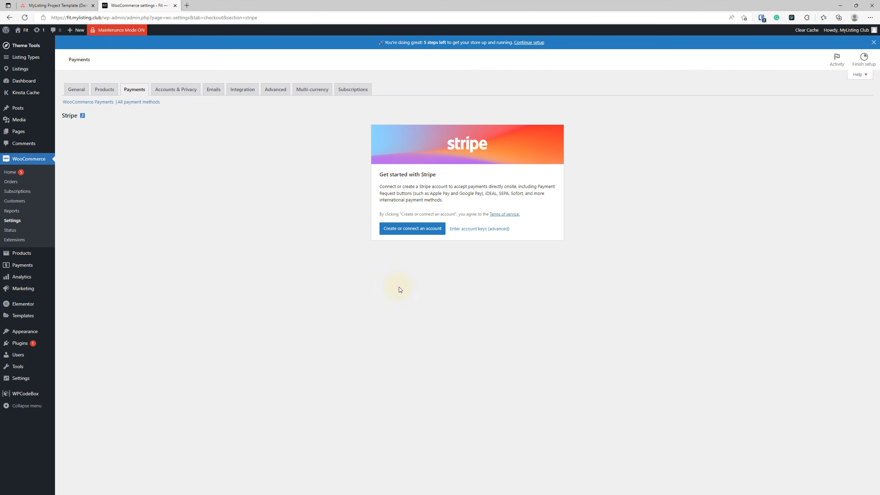
Open Stripe's 'Create or connect an account' sign-up in a new tab and view its email form.
click(425, 235)
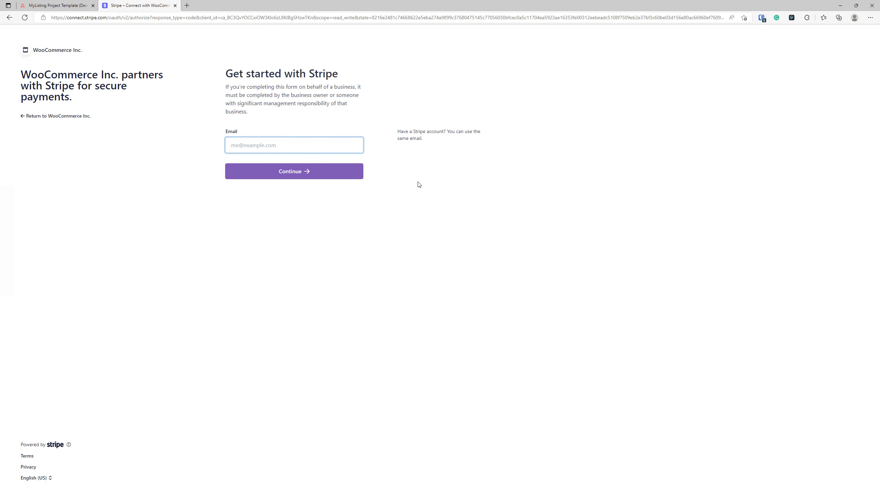
click(10, 17)
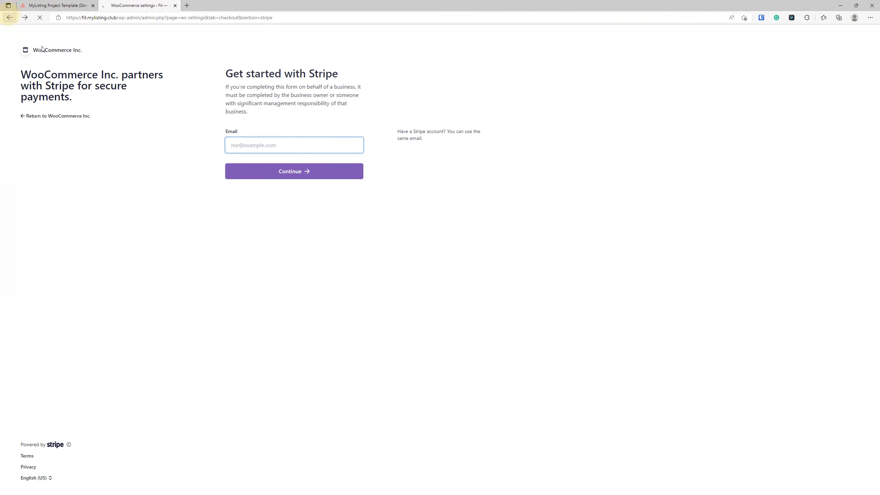
right_click(421, 231)
click(445, 235)
click(202, 5)
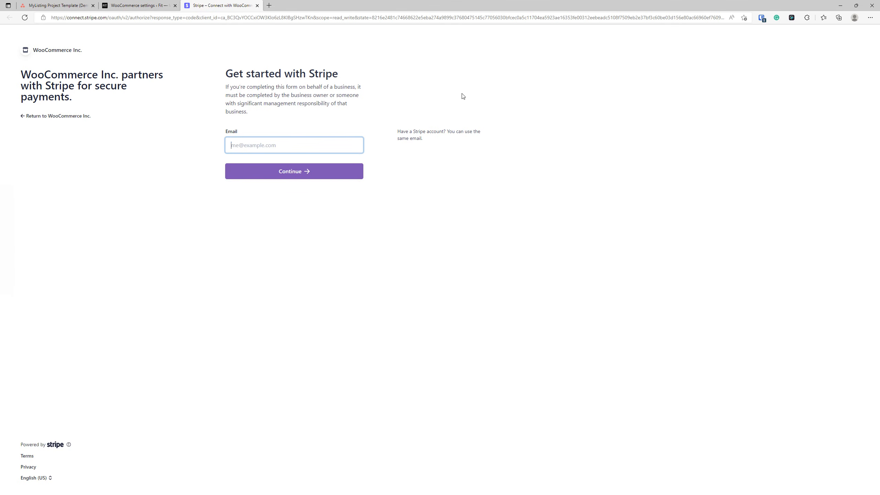
drag(444, 140, 398, 131)
click(432, 167)
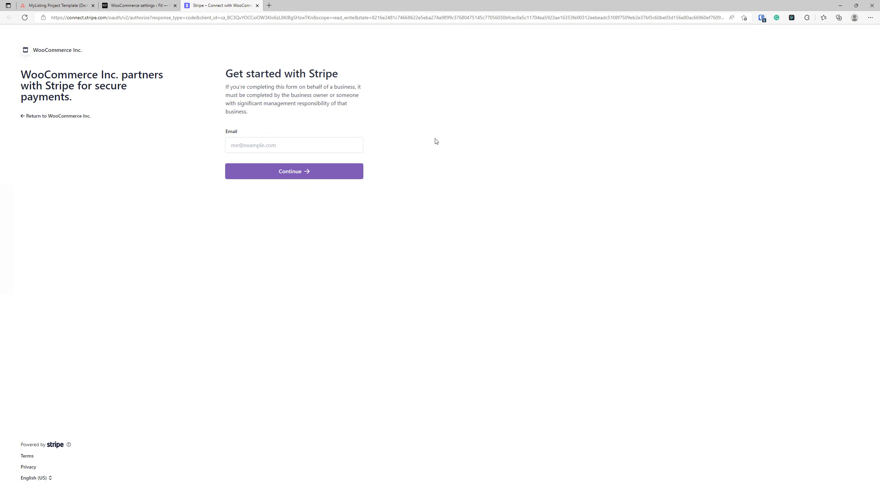
click(302, 146)
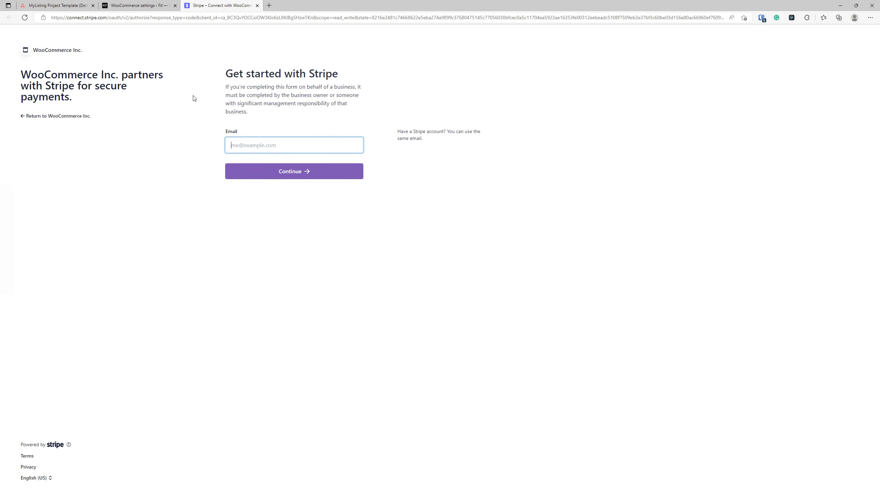
click(160, 6)
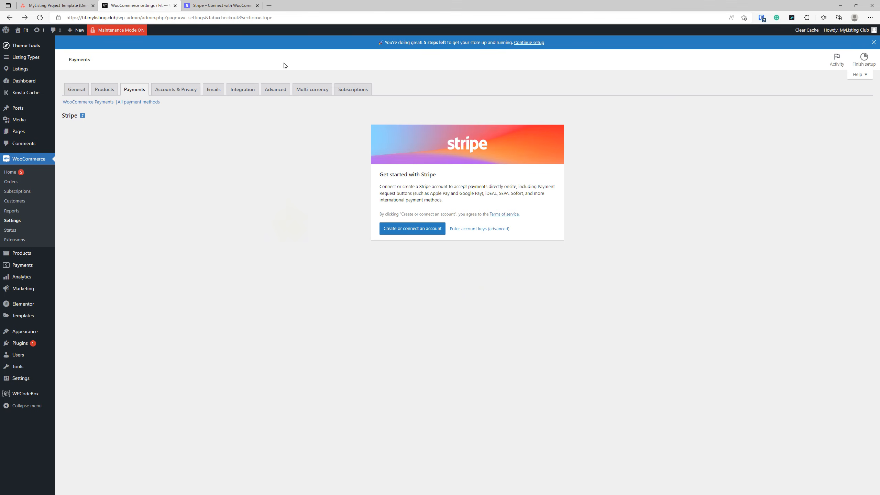
Check the Asana Accounts & Privacy task notes and close the Stripe sign-up tab.
click(234, 5)
click(153, 5)
click(55, 6)
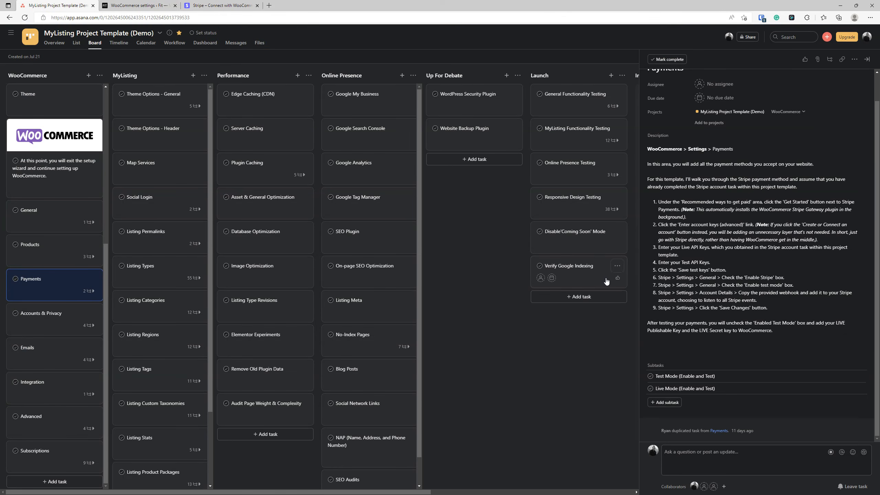
click(53, 313)
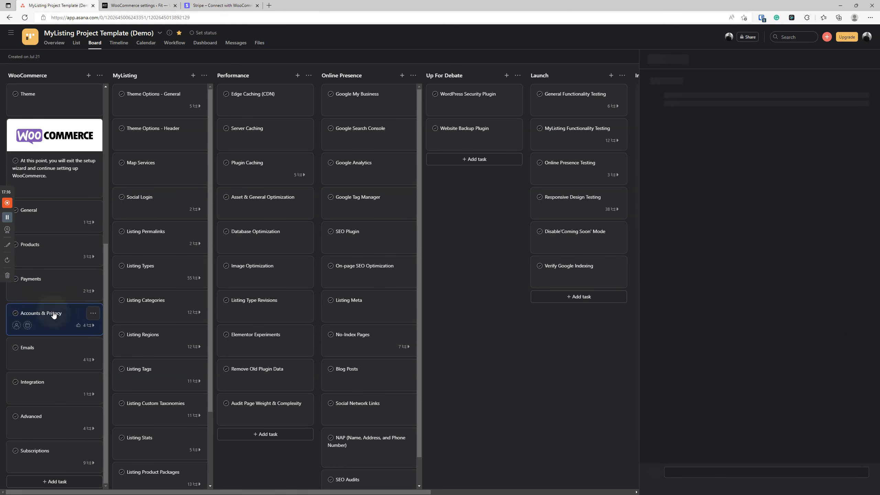
click(135, 5)
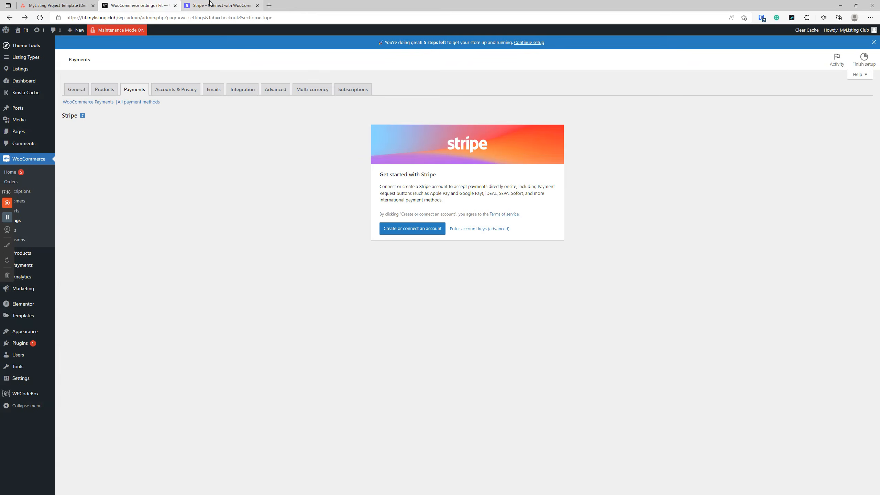
click(250, 7)
click(258, 5)
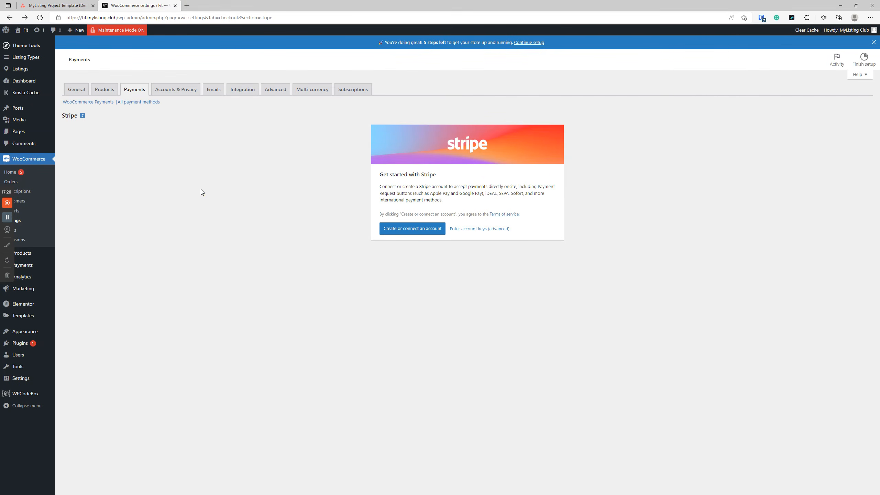
Glance at the Payments methods again, then settle on the Accounts & Privacy settings.
click(179, 90)
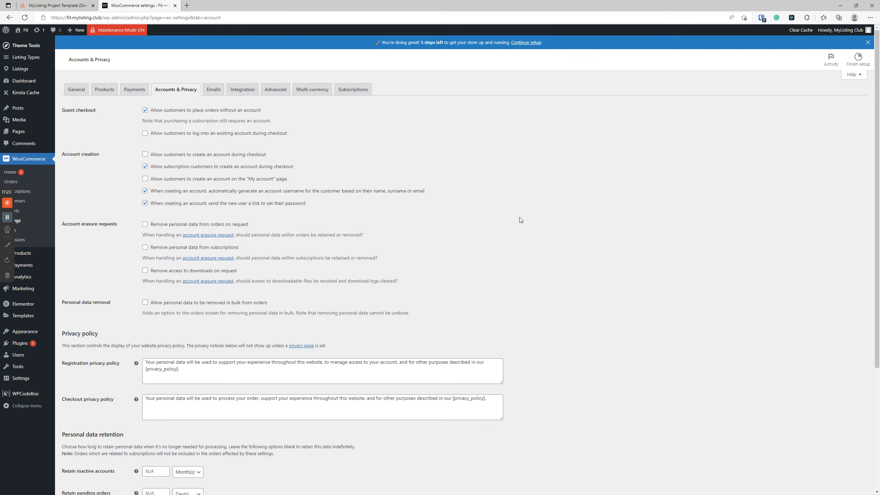
click(135, 90)
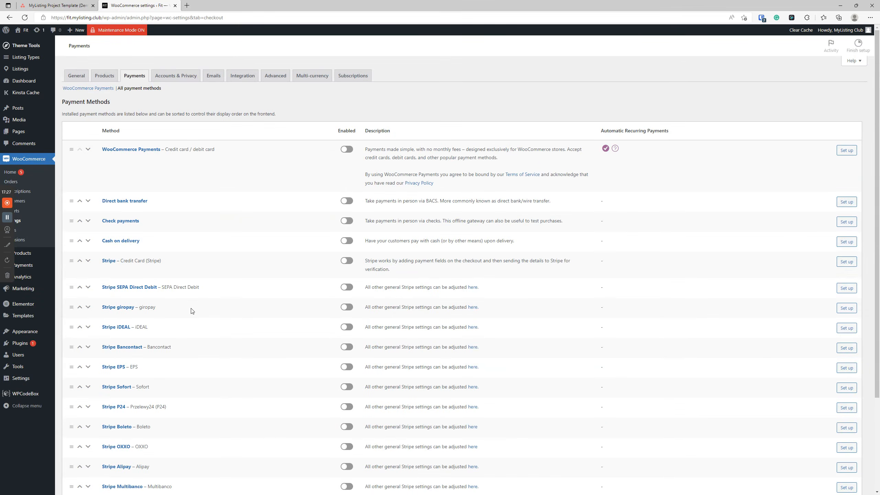
scroll(180, 326, down, 4)
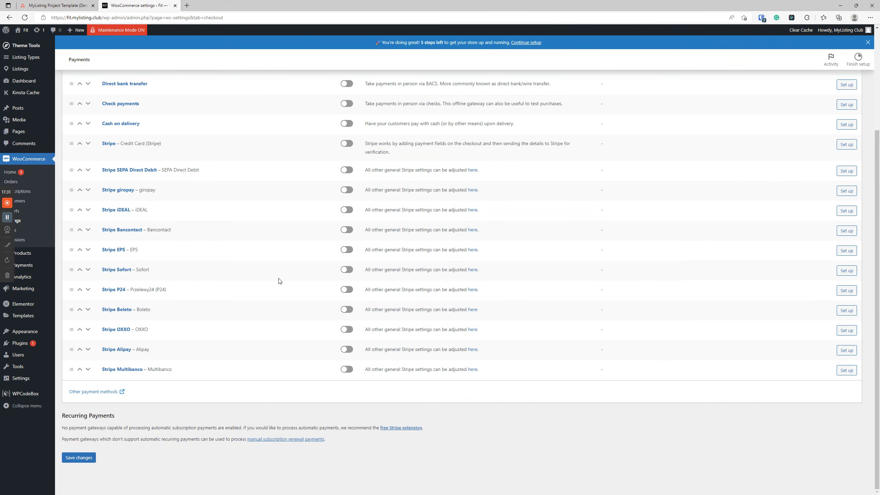
scroll(282, 282, up, 4)
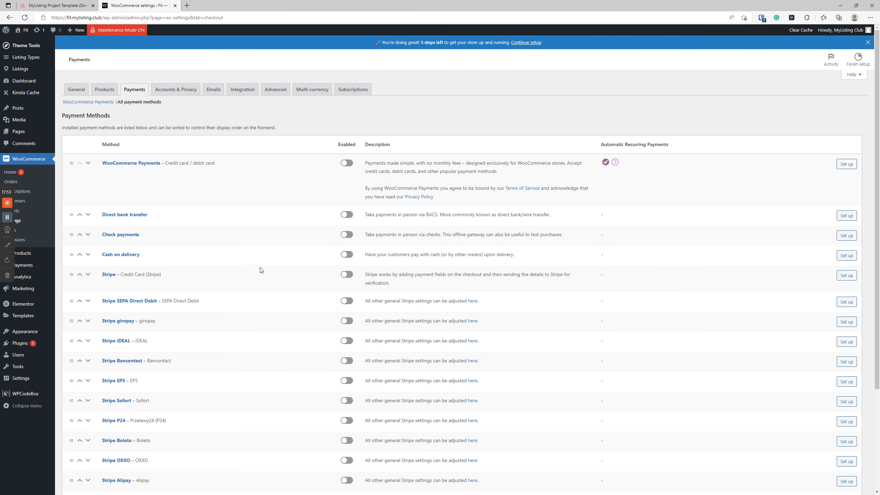
click(177, 90)
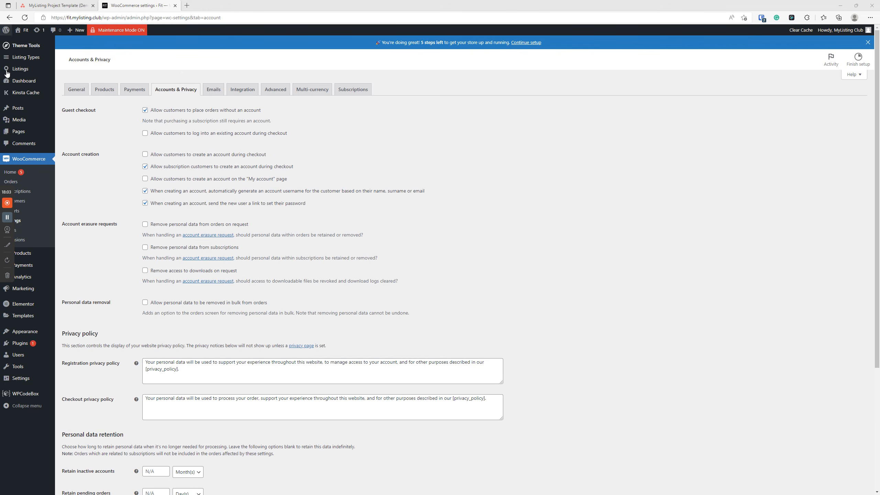
Disable placing orders without an account, after reading the subscriptions note.
click(180, 114)
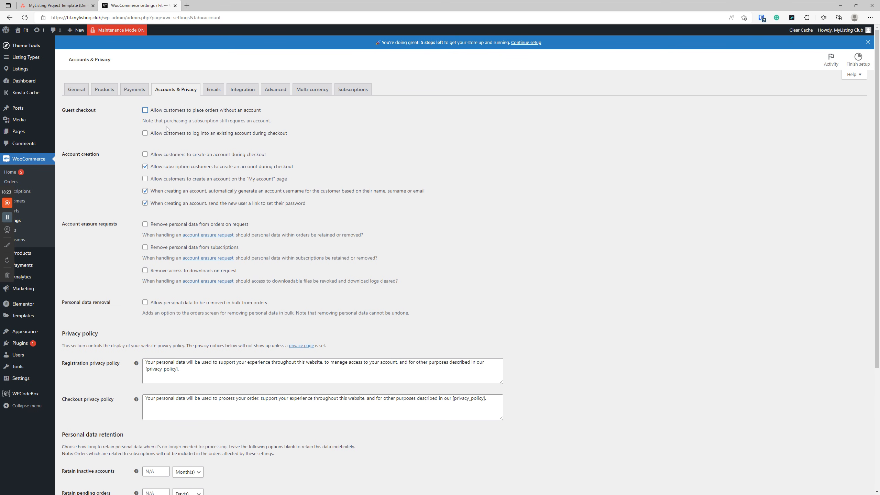
drag(278, 123, 141, 122)
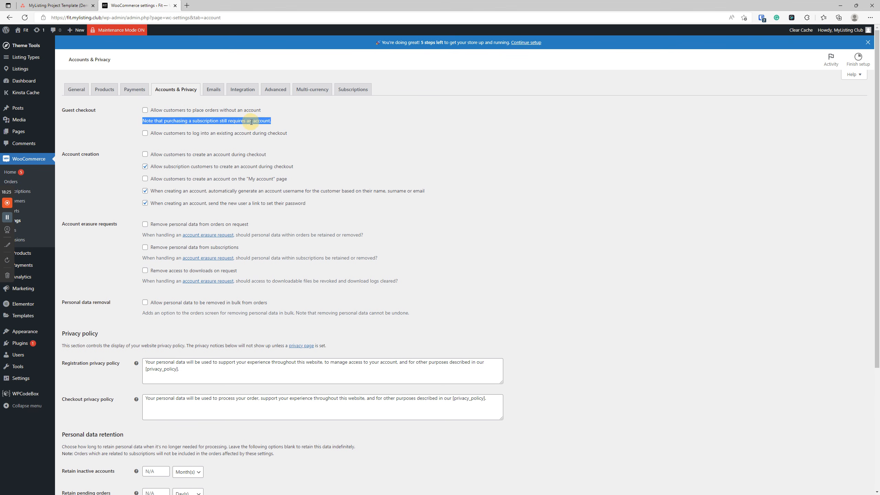
click(294, 131)
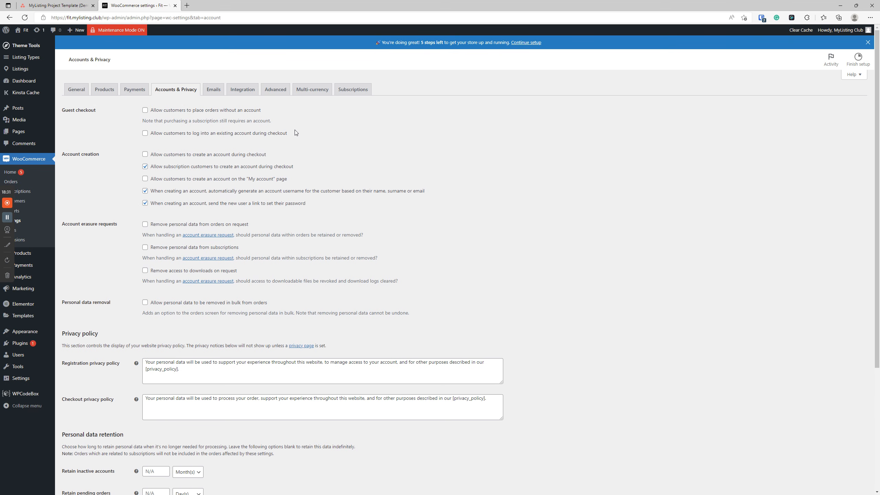
triple_click(256, 123)
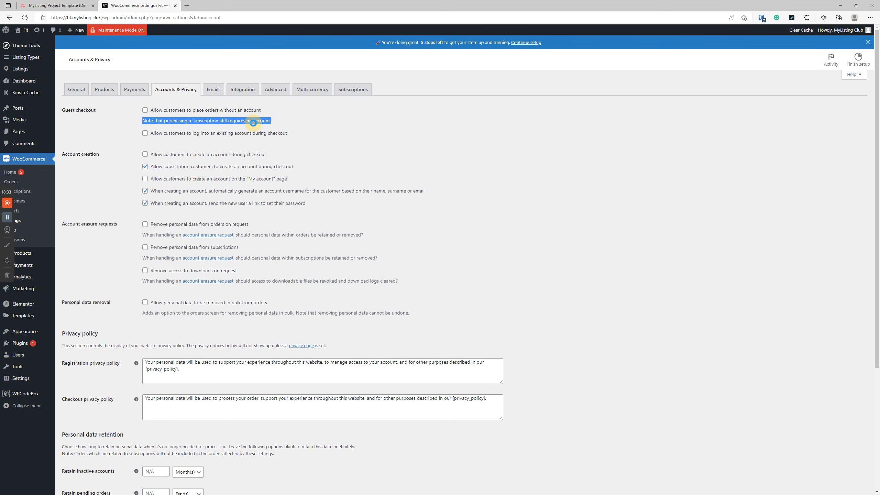
click(265, 123)
triple_click(268, 122)
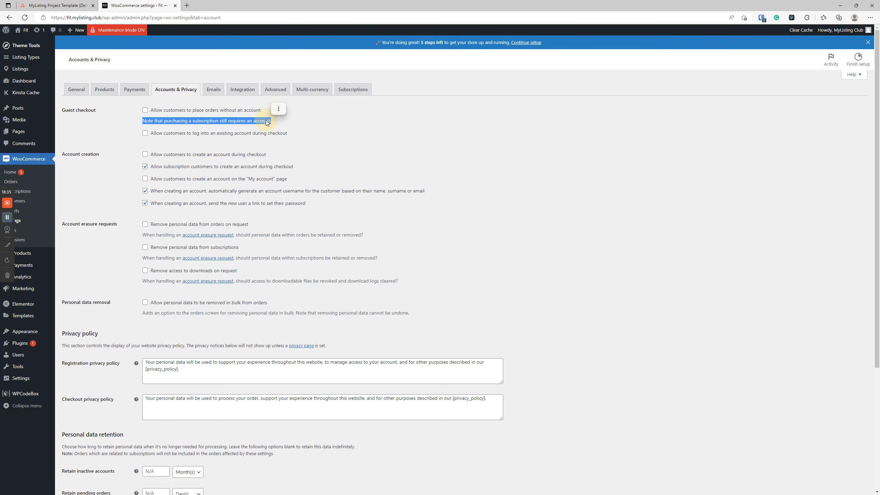
click(291, 131)
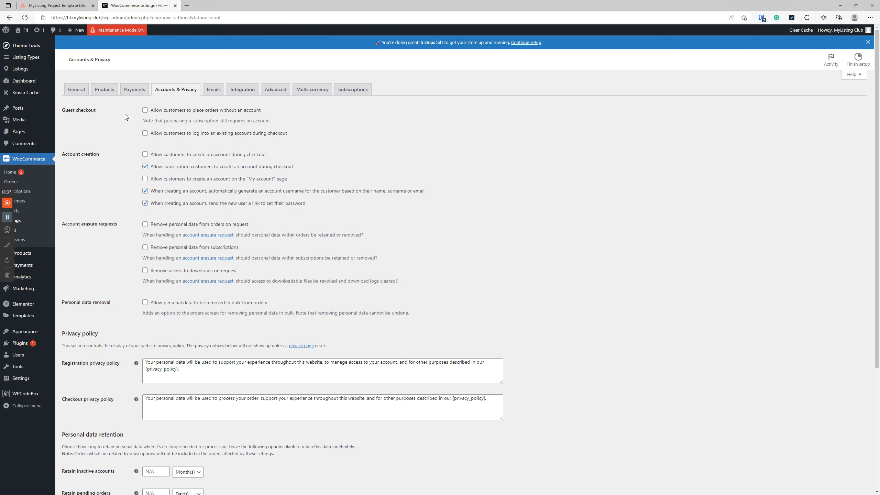
click(145, 112)
click(145, 111)
Allow login during checkout and account creation at checkout and on the My account page.
click(145, 133)
click(145, 154)
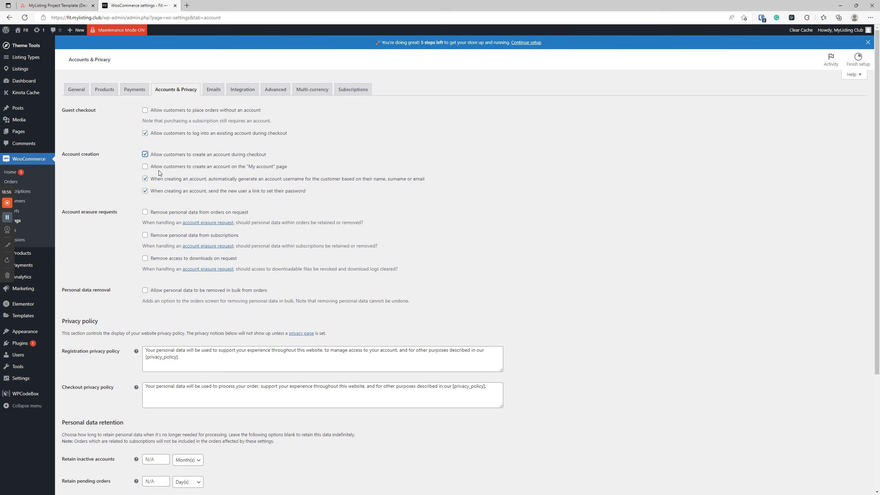
click(145, 166)
Enable order, subscription and download-access erasure options plus bulk data removal, then save the settings.
click(347, 200)
click(145, 211)
click(145, 235)
click(145, 258)
scroll(105, 250, down, 5)
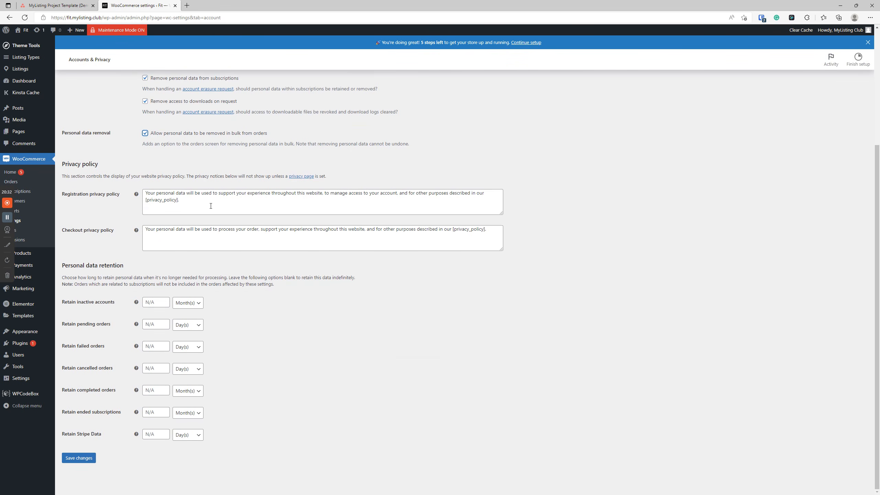
scroll(208, 225, up, 5)
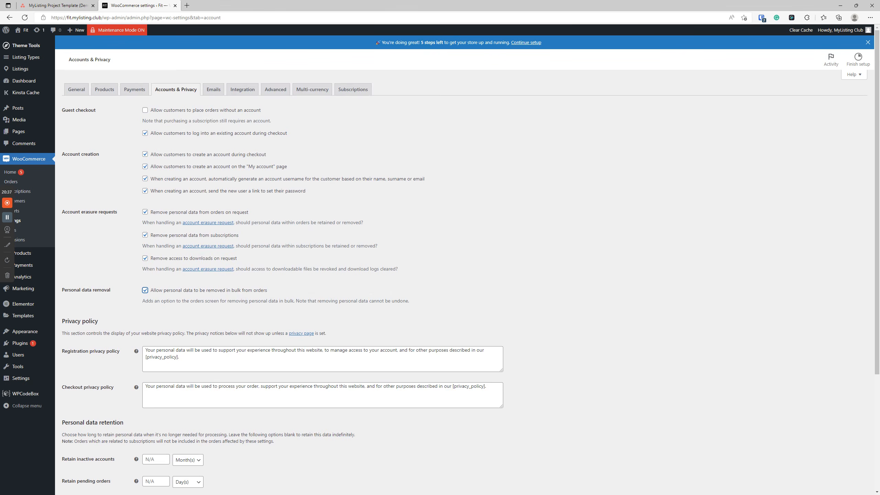
scroll(305, 287, down, 5)
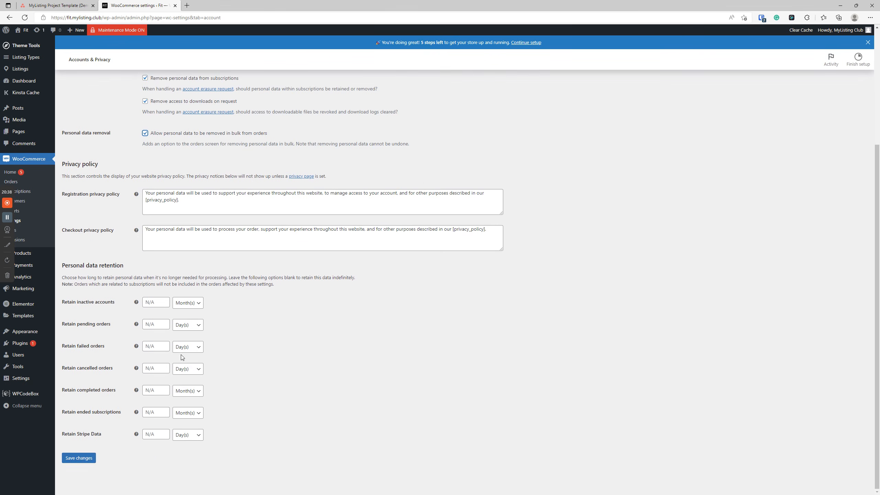
click(86, 461)
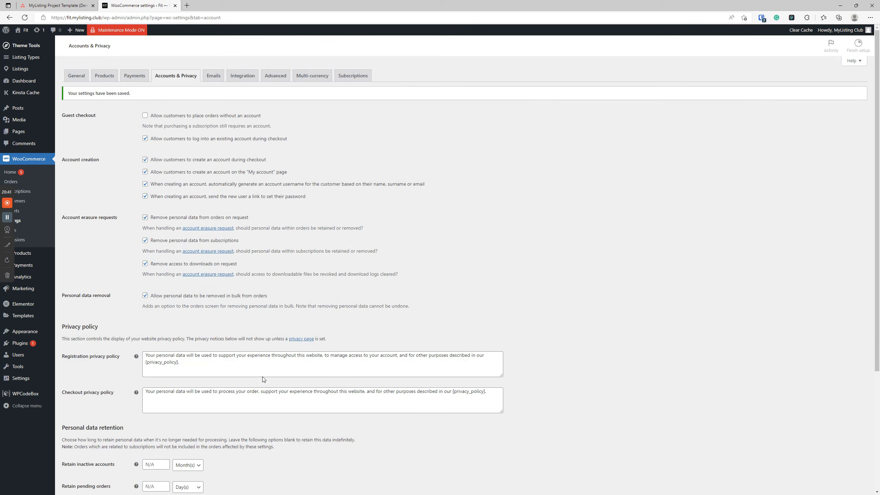
Review the Accounts & Privacy and Emails tasks in Asana, then open WooCommerce Emails settings.
click(56, 5)
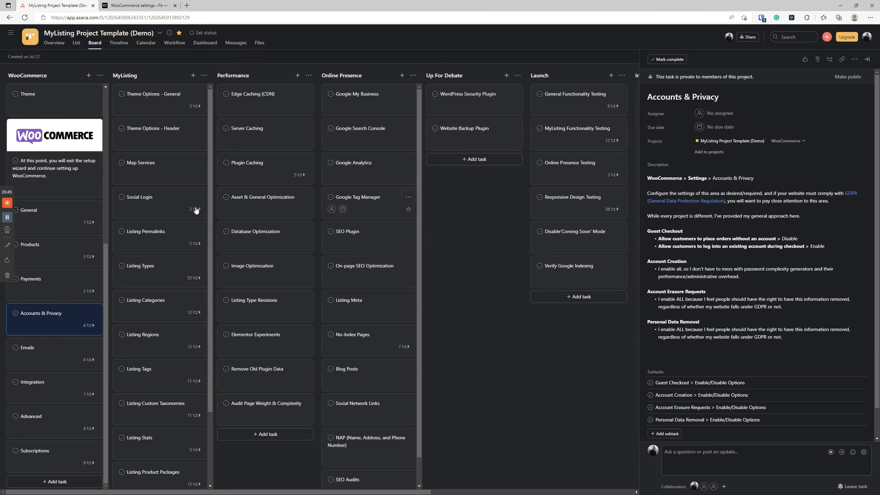
click(56, 350)
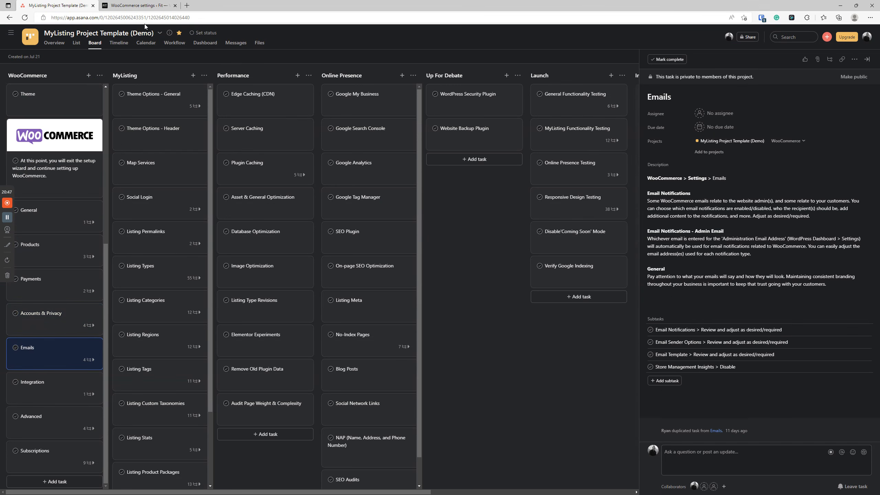
click(137, 5)
click(214, 89)
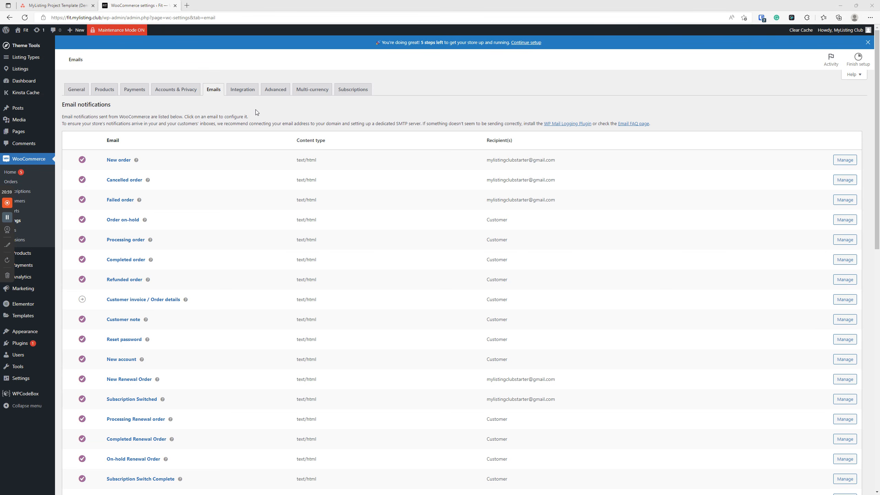
drag(559, 160, 483, 159)
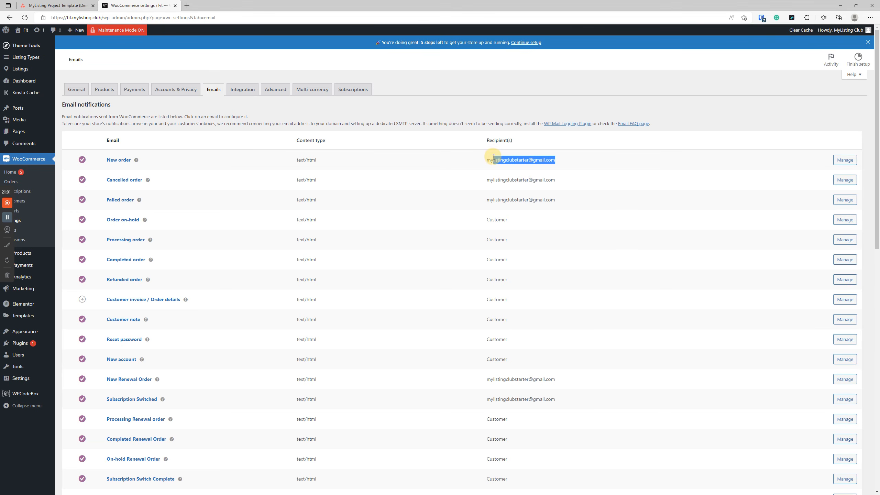
drag(571, 163, 491, 159)
click(575, 158)
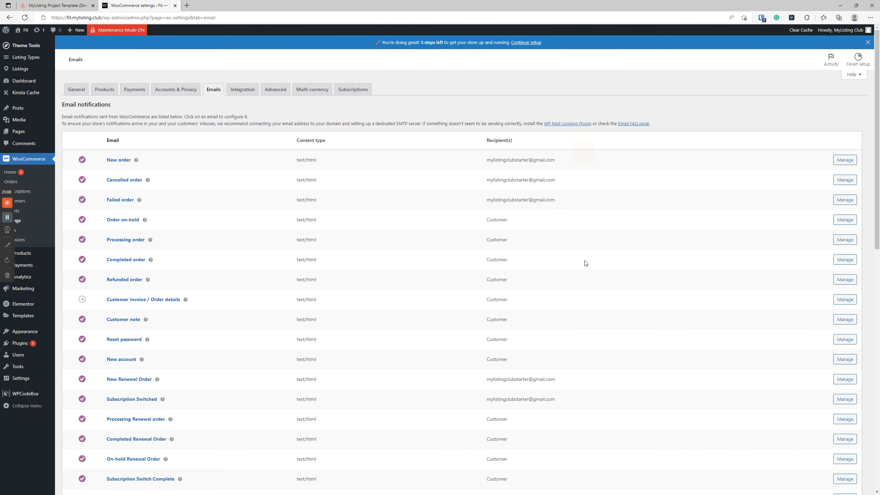
drag(559, 201, 487, 201)
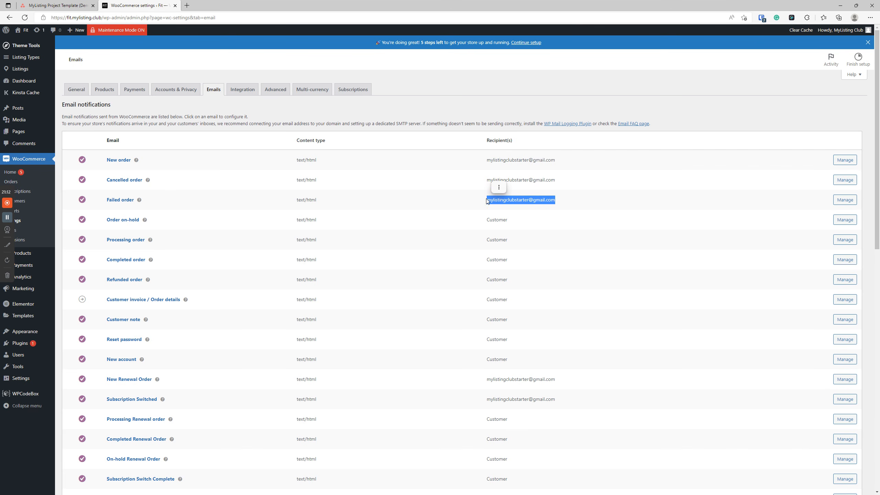
click(463, 196)
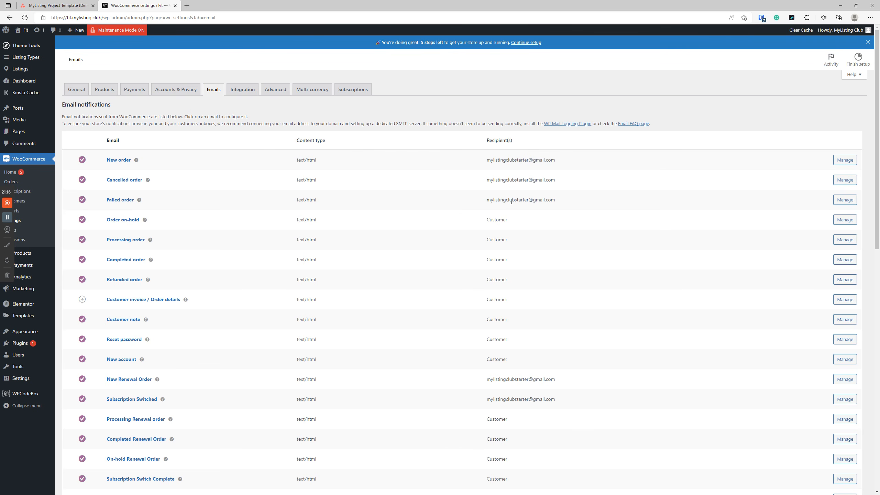
scroll(485, 195, down, 8)
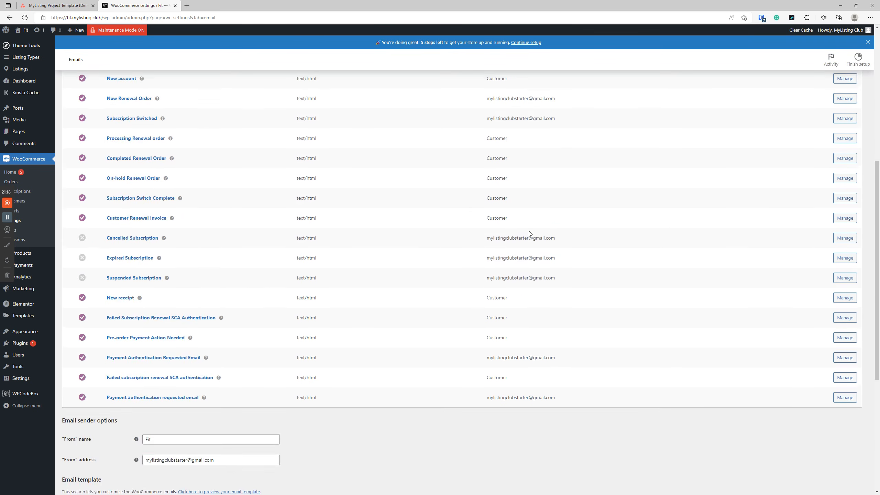
scroll(537, 191, up, 6)
scroll(493, 230, up, 3)
scroll(519, 220, down, 10)
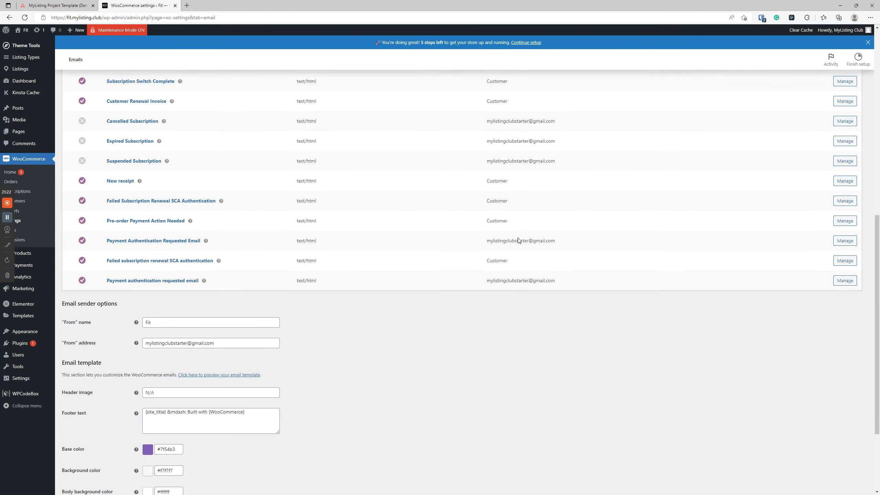
scroll(520, 229, up, 6)
drag(556, 239, 489, 239)
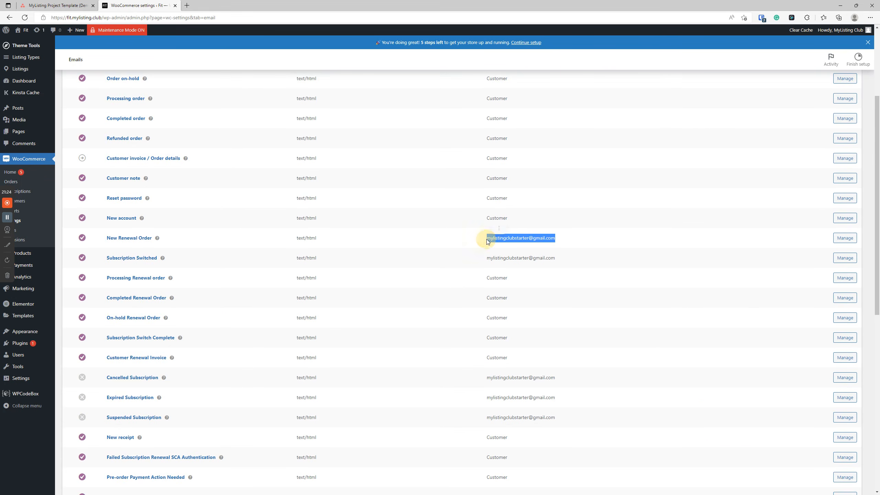
Open WordPress General Settings in a new tab and check the Administration Email Address.
mouse_move(21, 381)
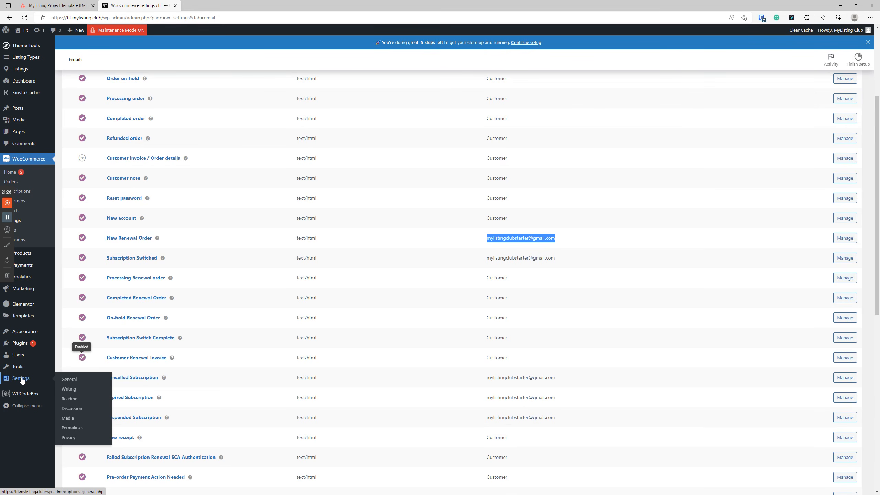
right_click(69, 380)
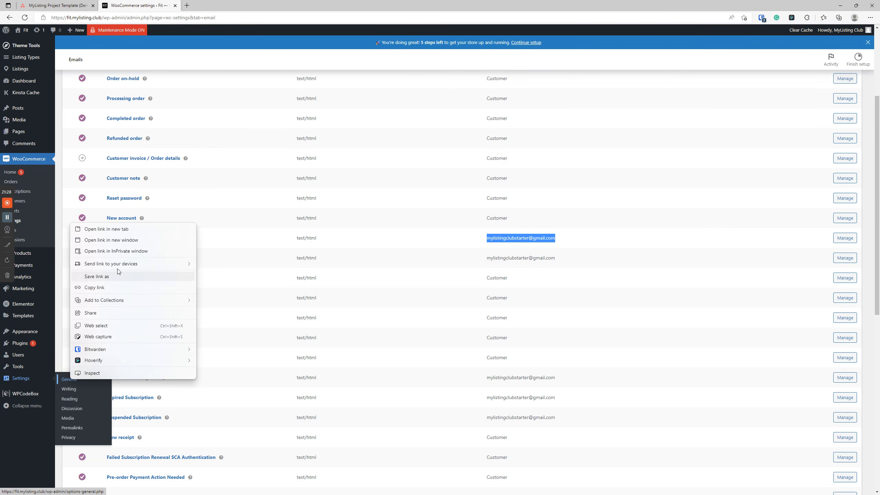
click(119, 229)
click(142, 5)
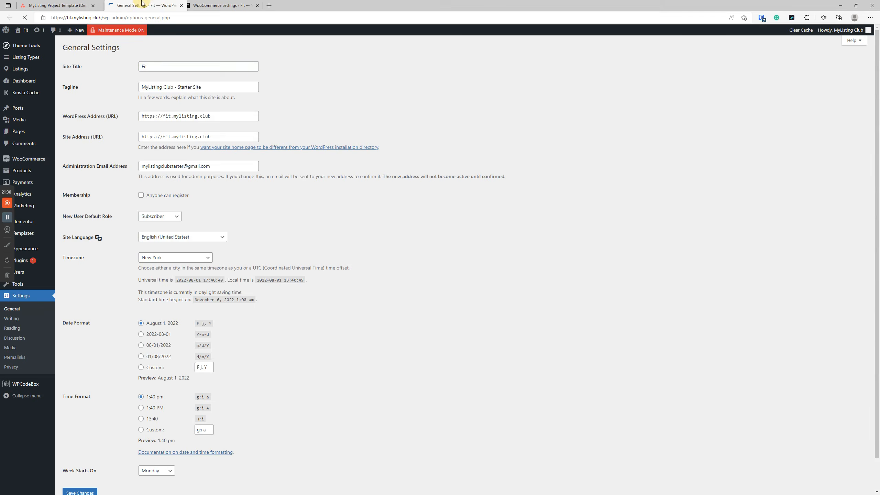
click(126, 167)
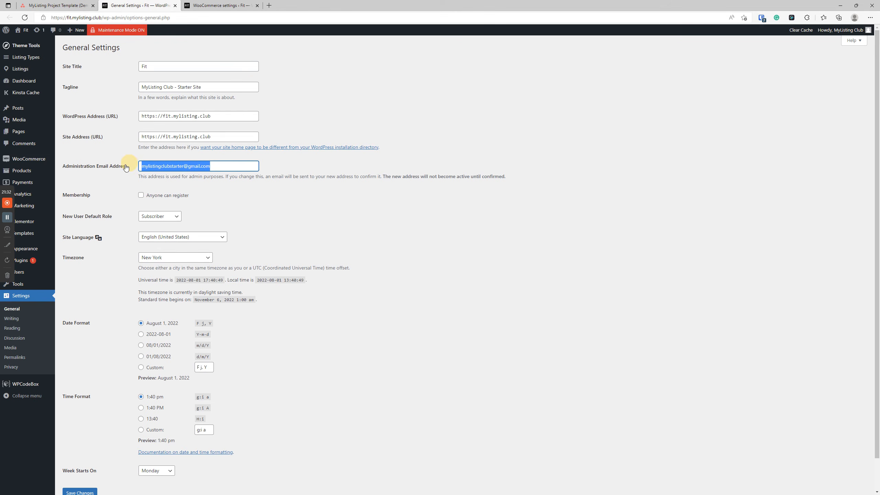
Return to the WooCommerce Emails tab and recheck the New Renewal Order recipient.
click(213, 5)
drag(576, 242, 479, 236)
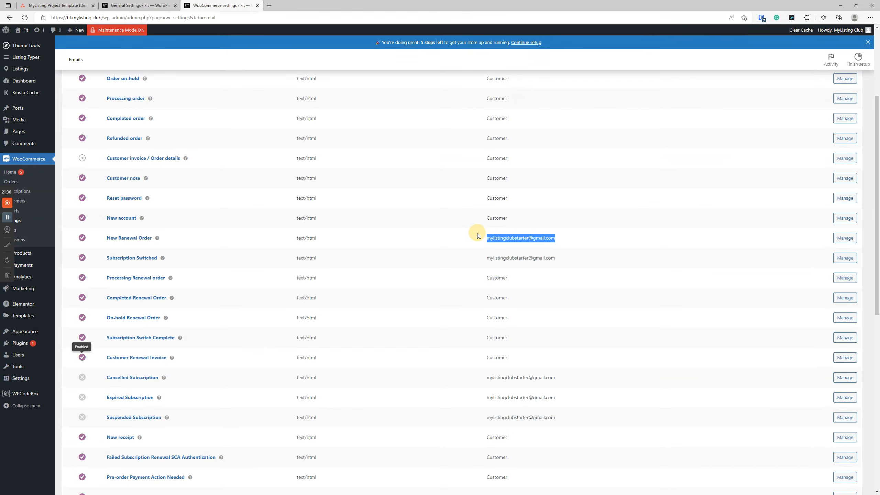
click(572, 236)
scroll(581, 242, up, 4)
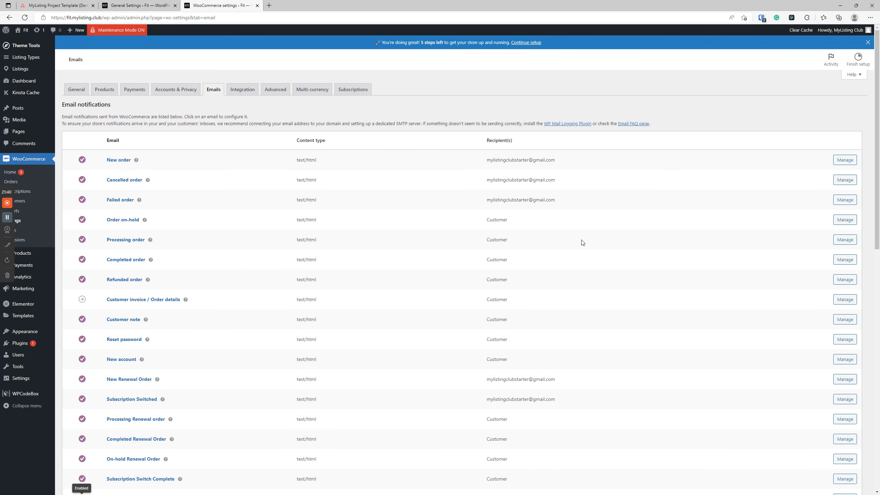
click(843, 162)
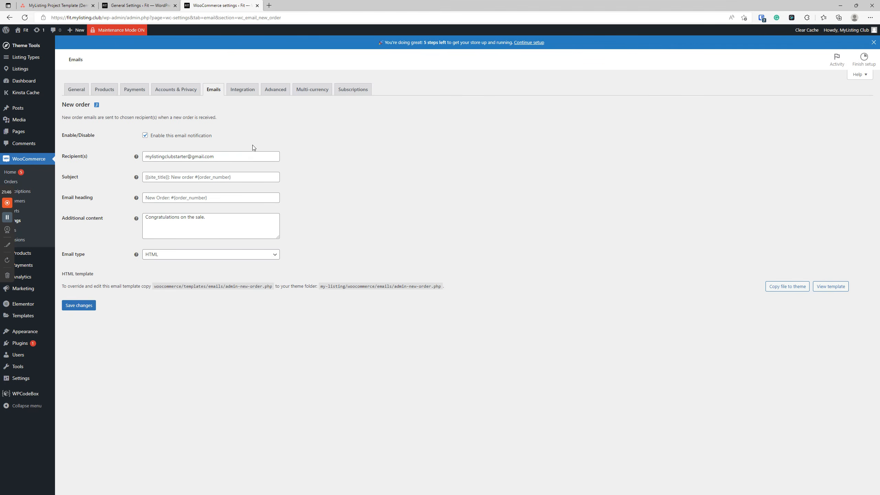
drag(245, 157, 138, 157)
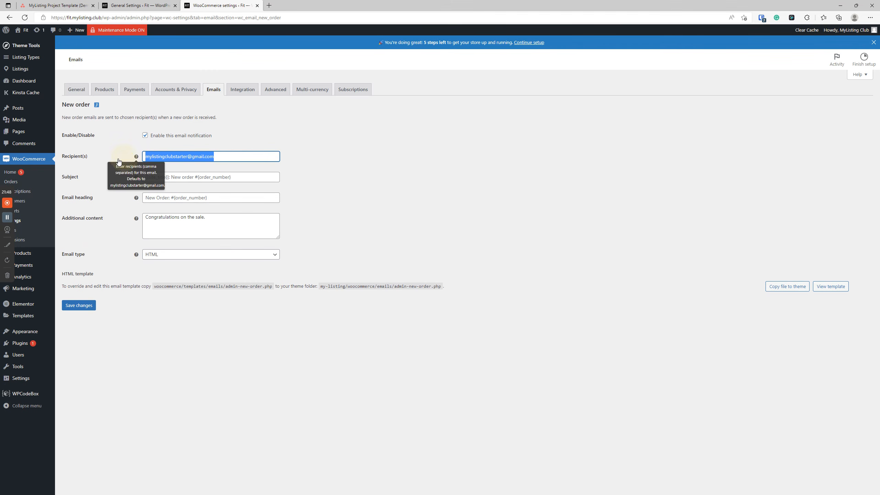
click(237, 160)
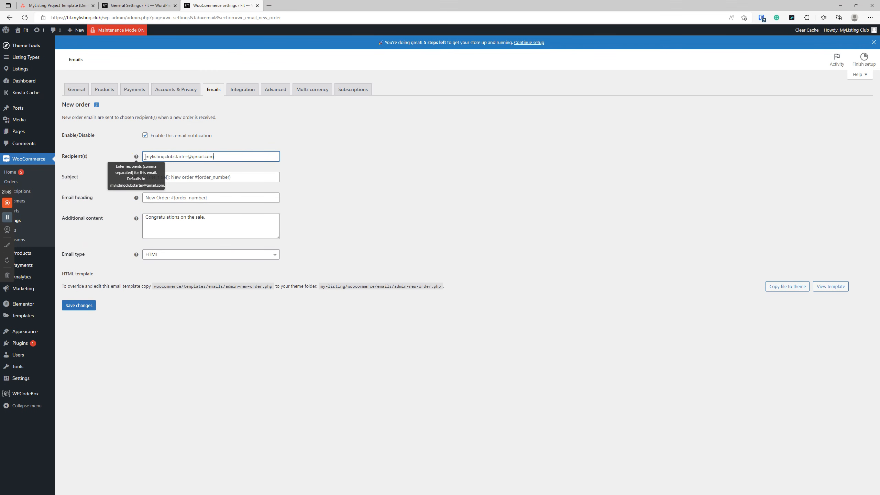
click(225, 158)
click(325, 191)
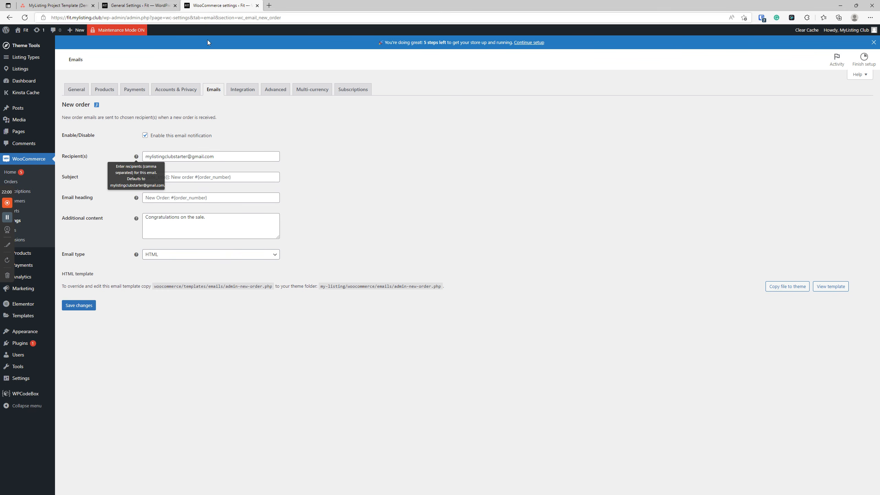
click(214, 90)
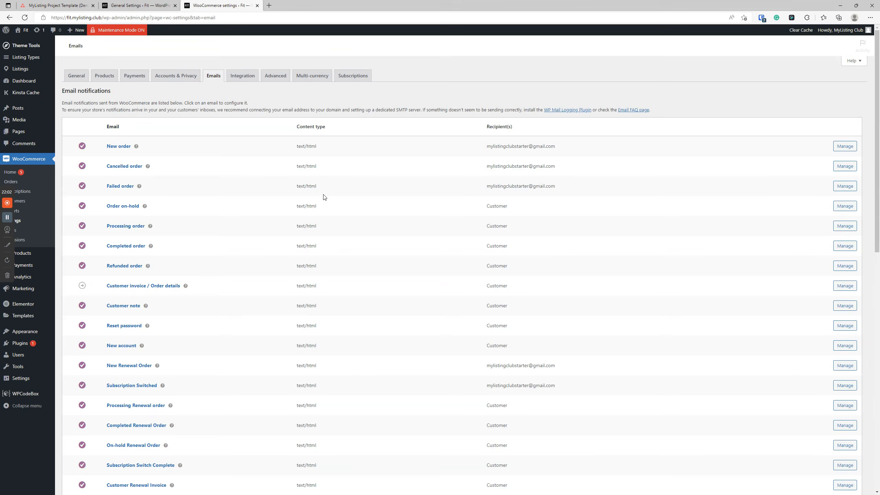
Inspect the "From" name and "From" address fields in the Emails settings.
scroll(324, 197, down, 10)
scroll(324, 197, up, 10)
scroll(324, 197, down, 8)
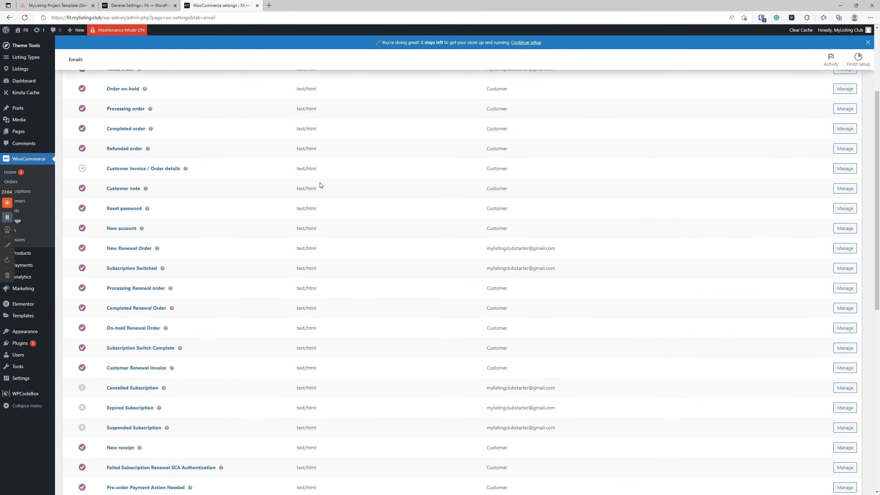
scroll(320, 185, down, 7)
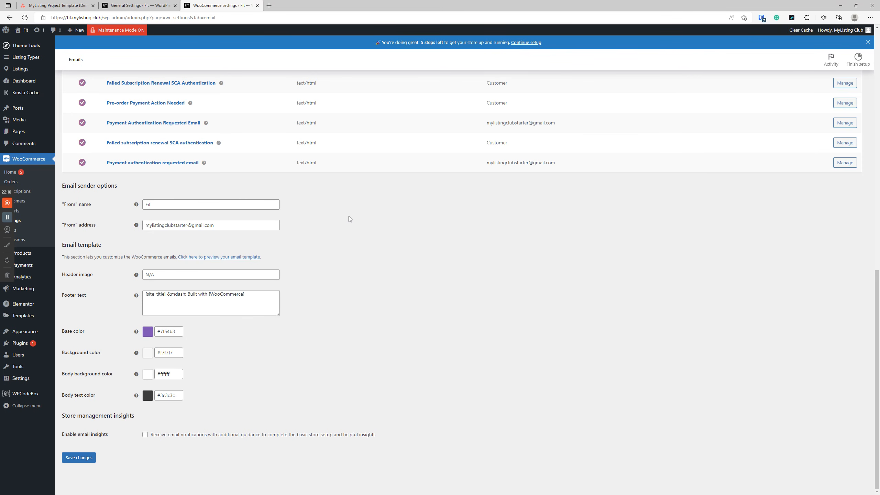
click(186, 206)
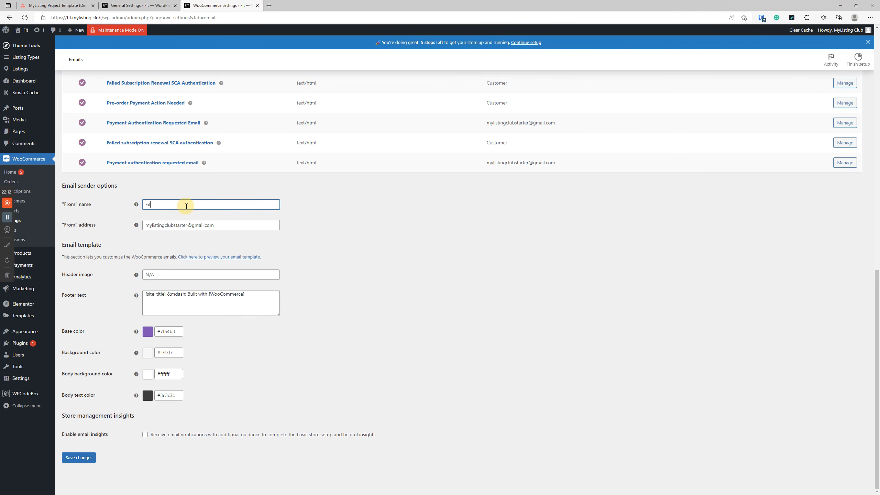
click(354, 221)
click(238, 203)
drag(232, 226, 107, 219)
click(319, 238)
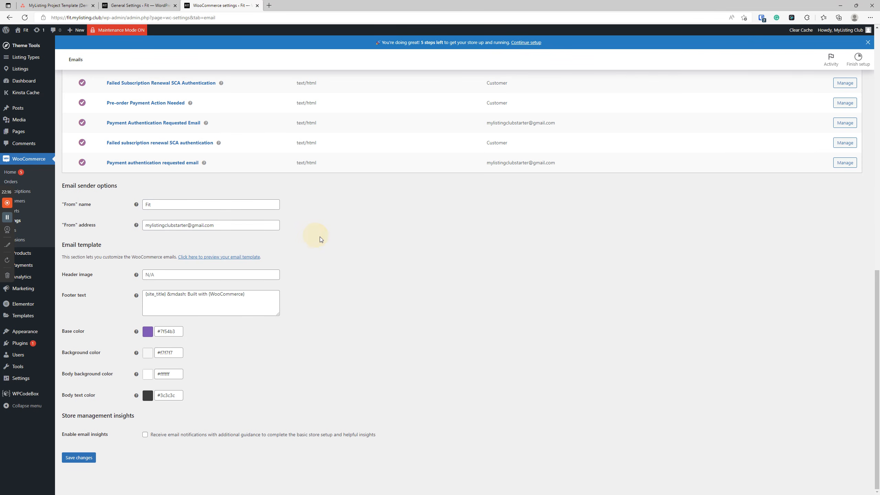
Inspect the Header image field in the Email template section.
click(409, 259)
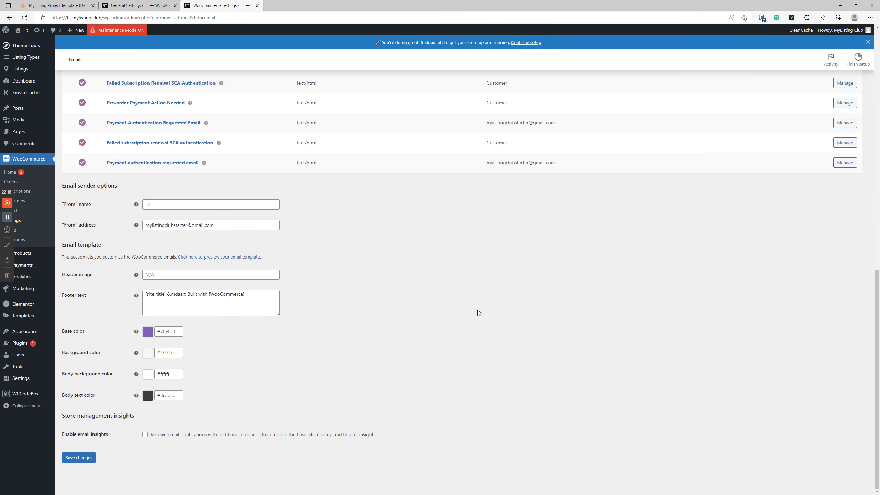
click(186, 275)
click(372, 283)
click(206, 276)
click(388, 273)
Open the email template preview in a new tab and view it.
right_click(235, 257)
click(259, 263)
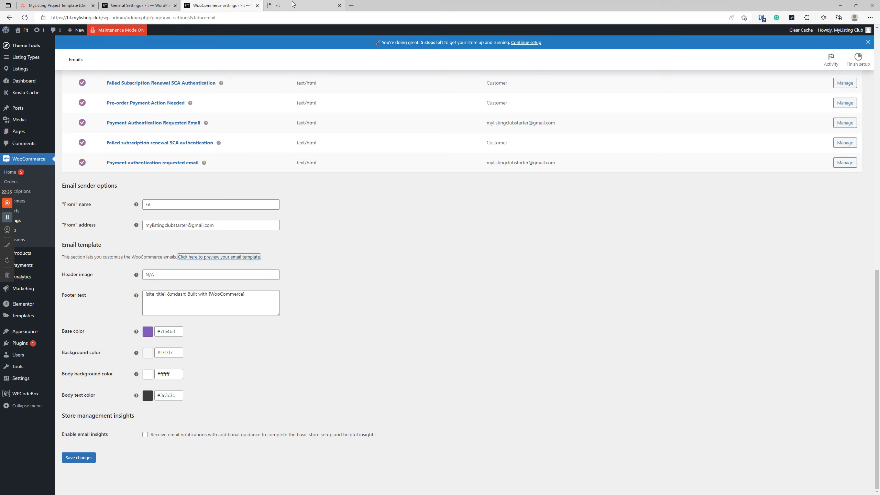
click(293, 4)
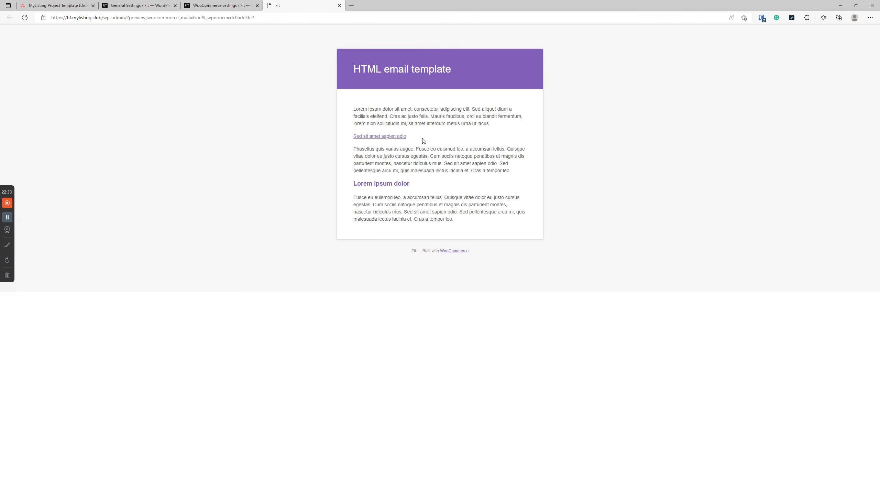
Set both the email base color and body text color to #111111 and save.
click(218, 5)
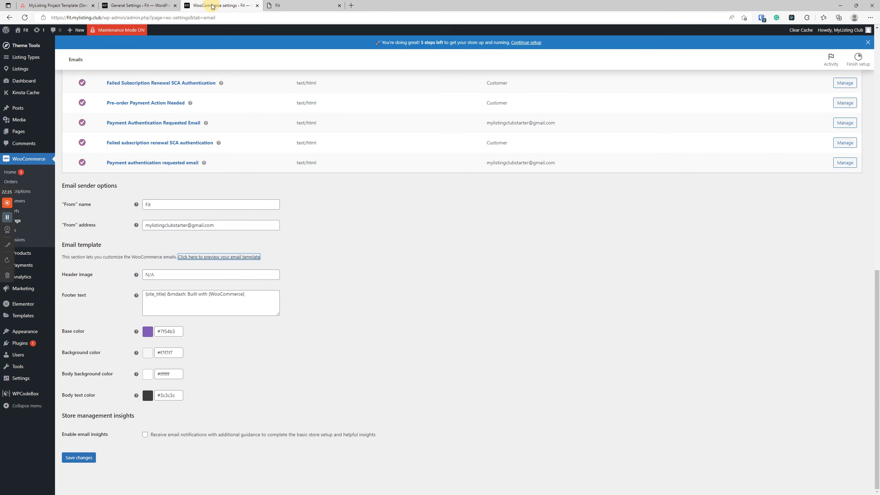
double_click(167, 333)
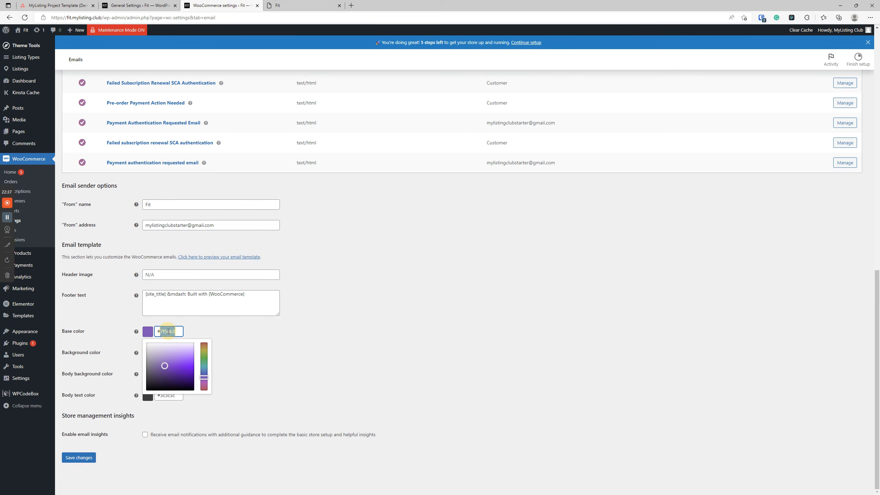
text(111111)
click(248, 333)
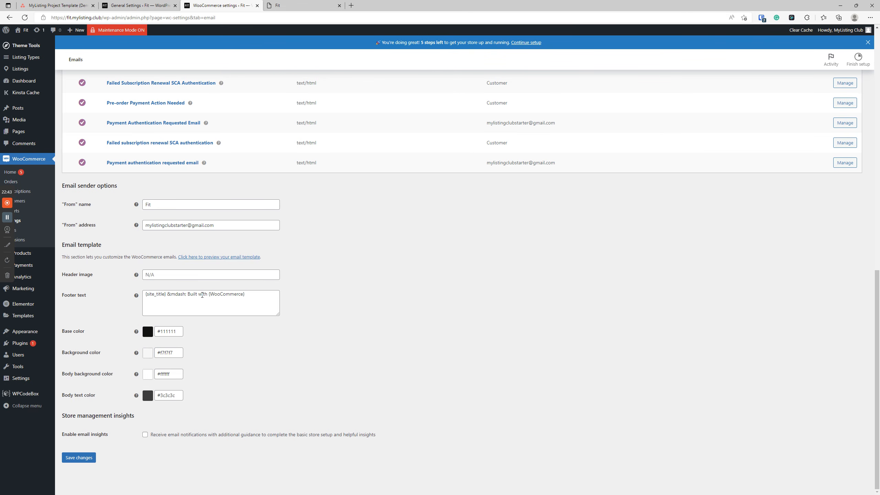
click(175, 396)
double_click(175, 396)
text(111111)
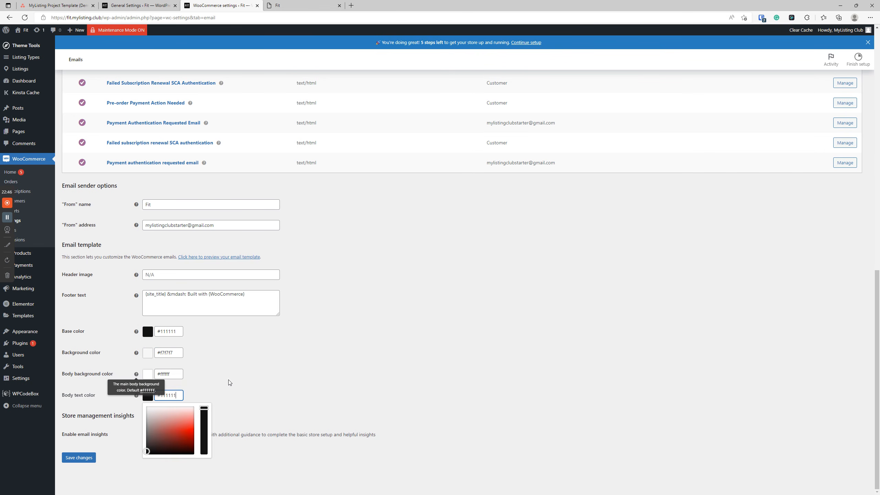
click(230, 378)
click(92, 456)
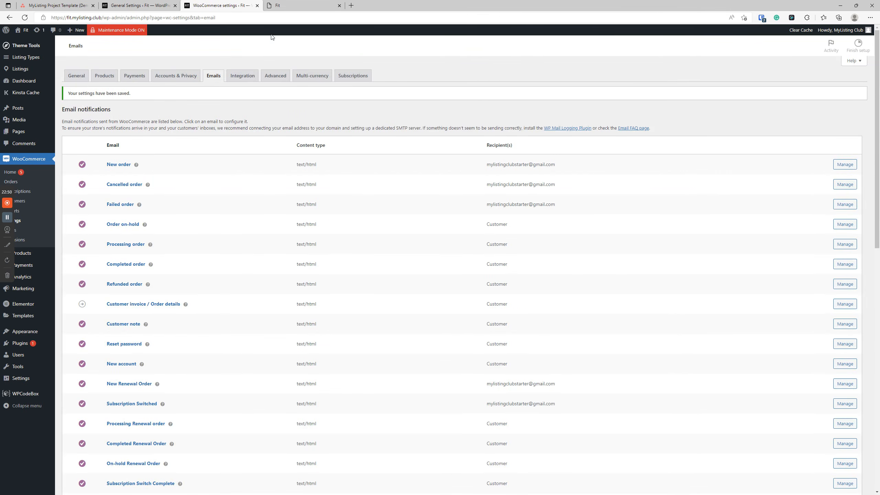
click(279, 5)
Reload the template preview to confirm the near-black header has replaced purple.
click(24, 19)
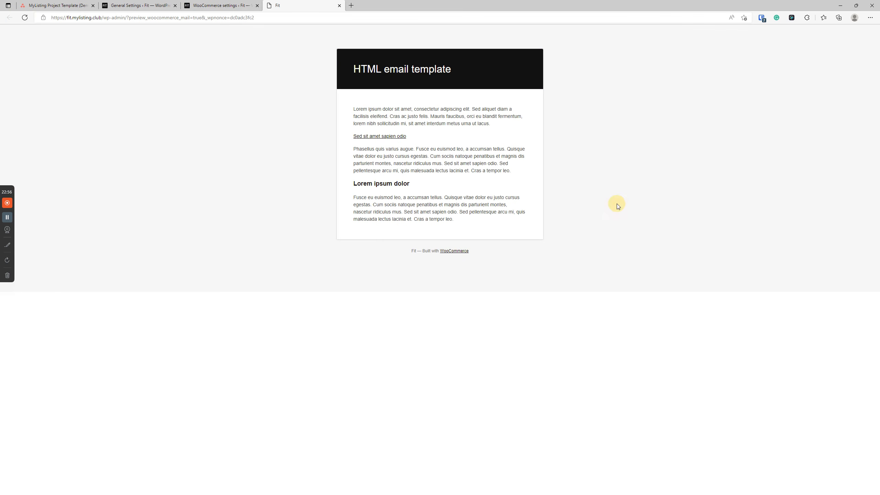
click(285, 145)
drag(414, 250, 410, 262)
click(494, 268)
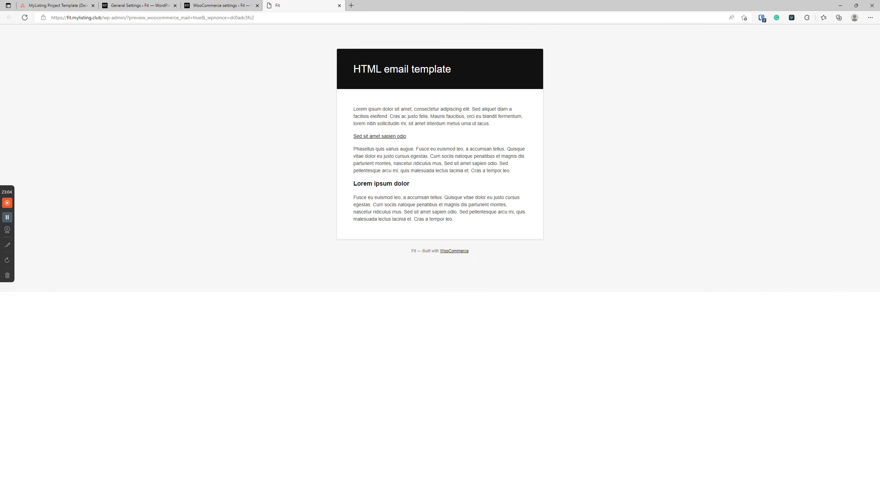
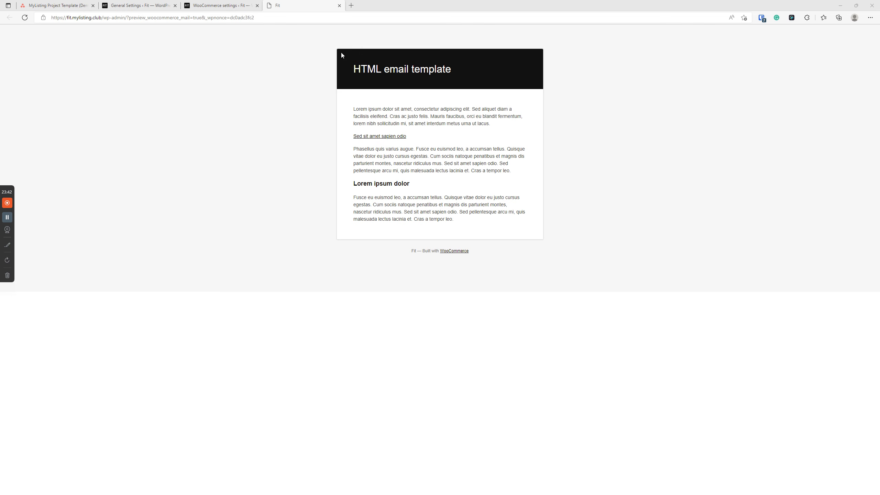
Return to the WooCommerce Emails settings and scroll down to the email template options.
click(233, 5)
scroll(297, 210, down, 6)
Try replacing the Built with WooCommerce footer credit, then undo the pasted HTML and typed dash.
scroll(299, 212, down, 10)
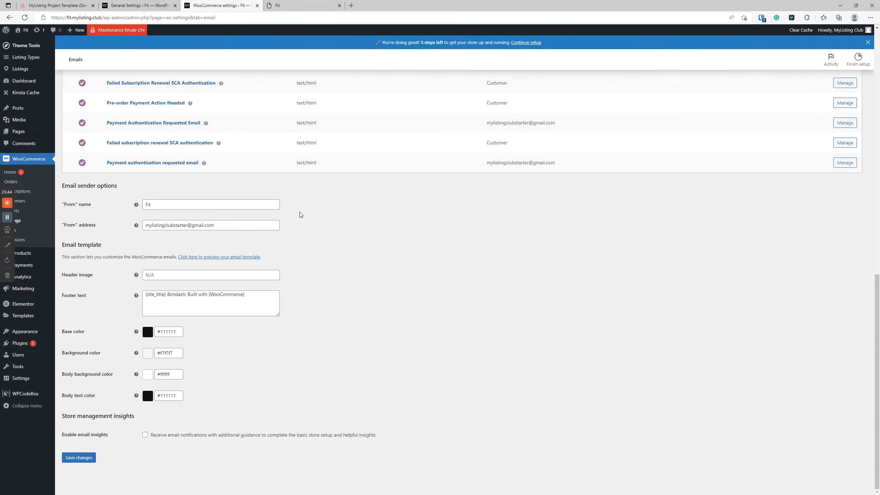
drag(247, 294, 139, 295)
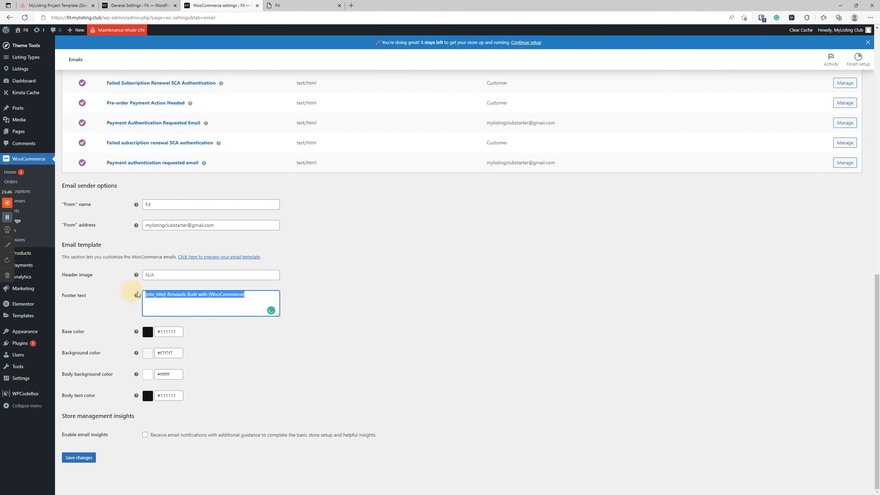
text(&nbsp; <br />Building a MyListing Website? <b>I Can Help.</b><br />)
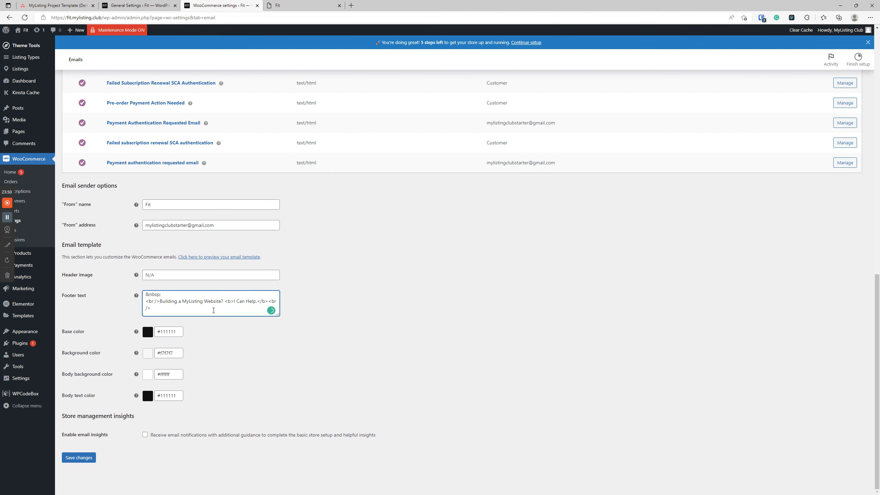
key(ctrl+z)
click(190, 296)
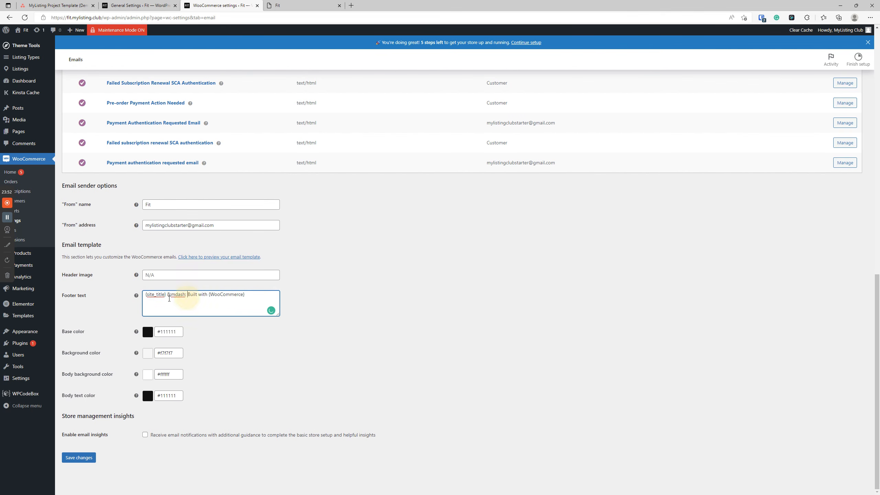
drag(168, 294, 253, 294)
text(-)
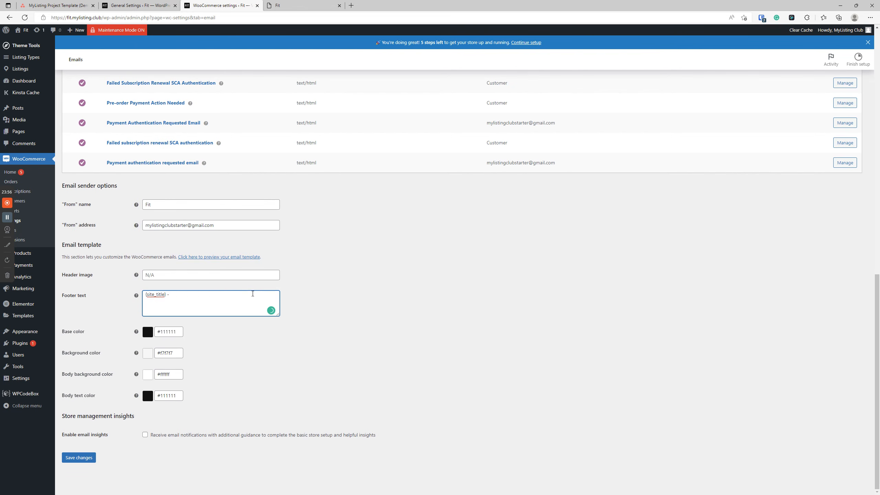
text(z)
key(ctrl+z)
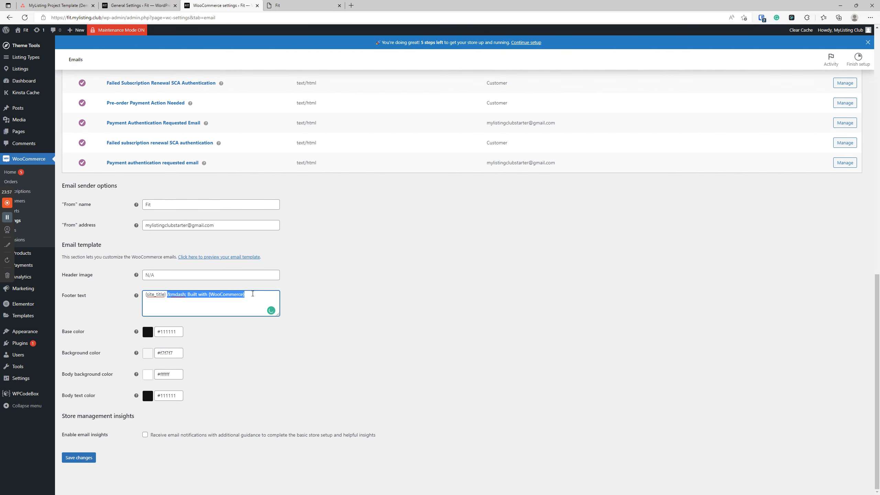
Delete the footer text after {site_title}, including the trailing semicolon and space.
click(252, 293)
key(BackSpace)
key(BackSpace)
key(BackSpace)
key(BackSpace)
key(BackSpace)
key(BackSpace)
key(BackSpace)
key(BackSpace)
key(BackSpace)
key(BackSpace)
key(BackSpace)
key(BackSpace)
key(BackSpace)
key(BackSpace)
key(BackSpace)
key(BackSpace)
key(BackSpace)
key(BackSpace)
key(BackSpace)
key(BackSpace)
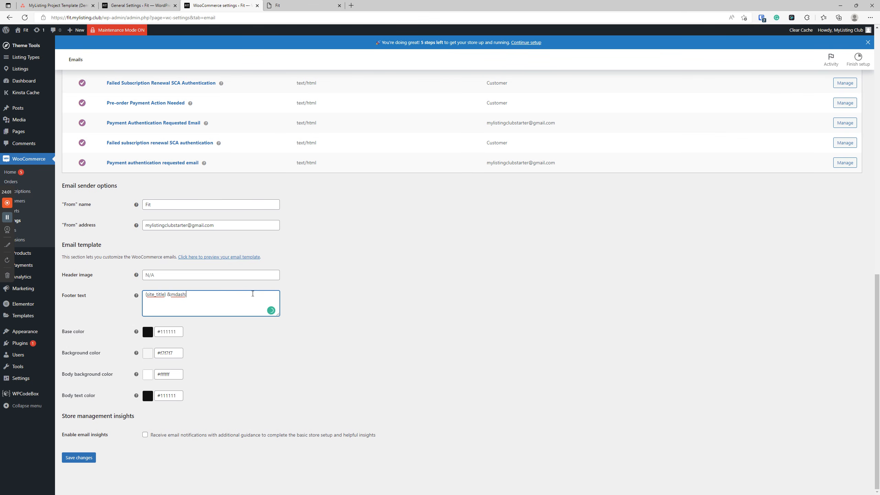
key(alt+Tab)
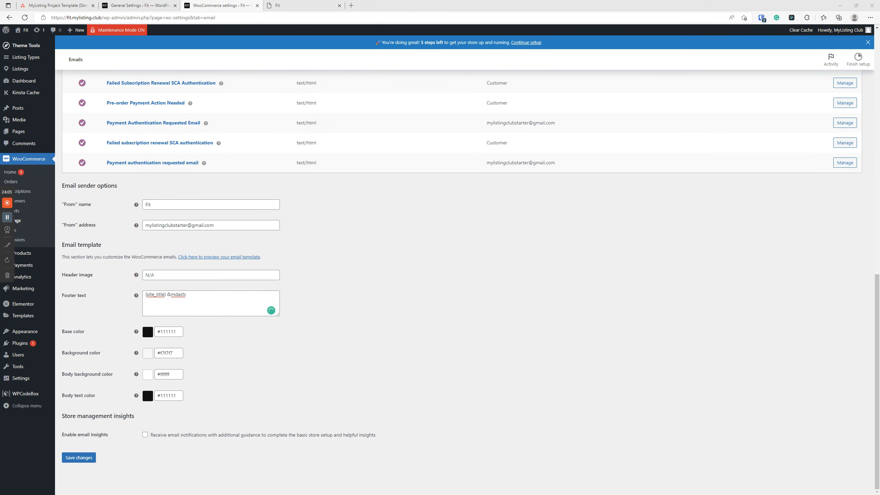
click(238, 295)
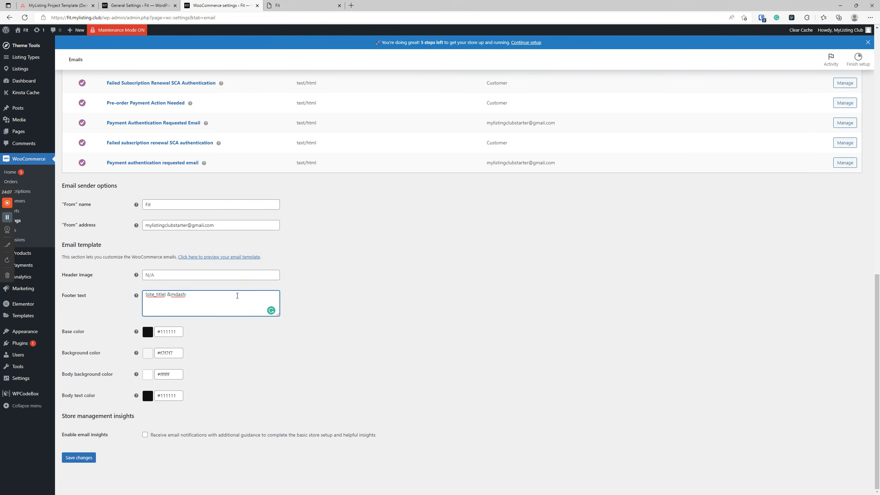
key(BackSpace)
key(BackSpace)
key(BackSpace)
key(BackSpace)
key(BackSpace)
key(BackSpace)
key(BackSpace)
key(BackSpace)
key(BackSpace)
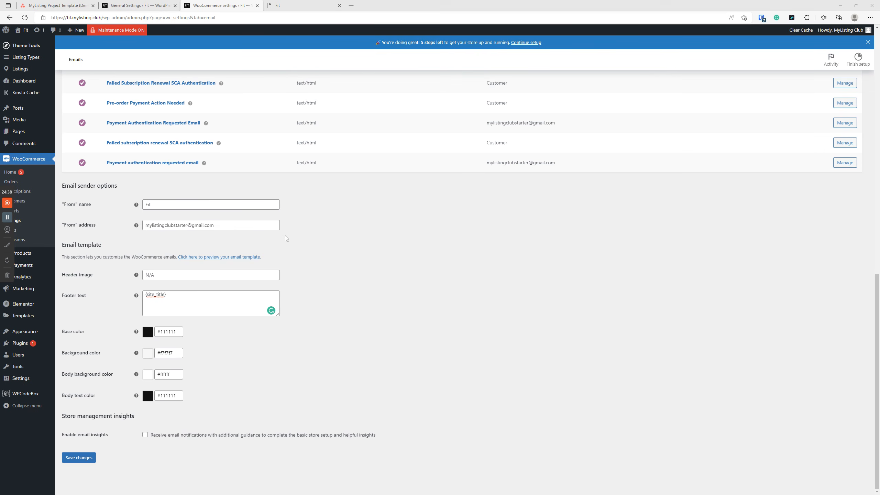
triple_click(195, 295)
text(<a href="https://vow.mylisting.club/">Visit Our Website</a>)
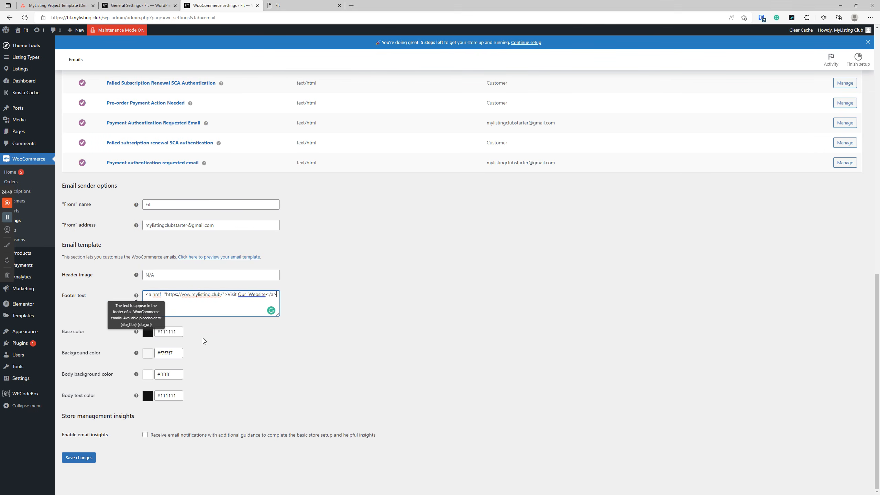
click(187, 294)
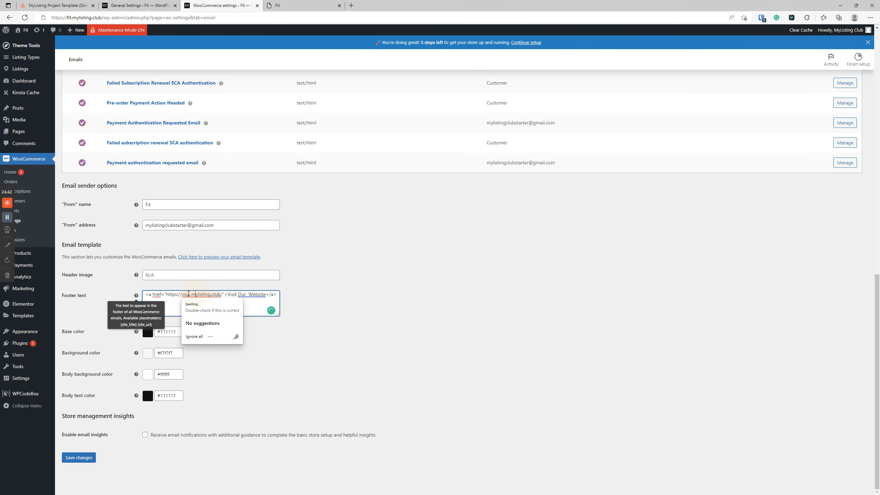
double_click(187, 294)
text(fit)
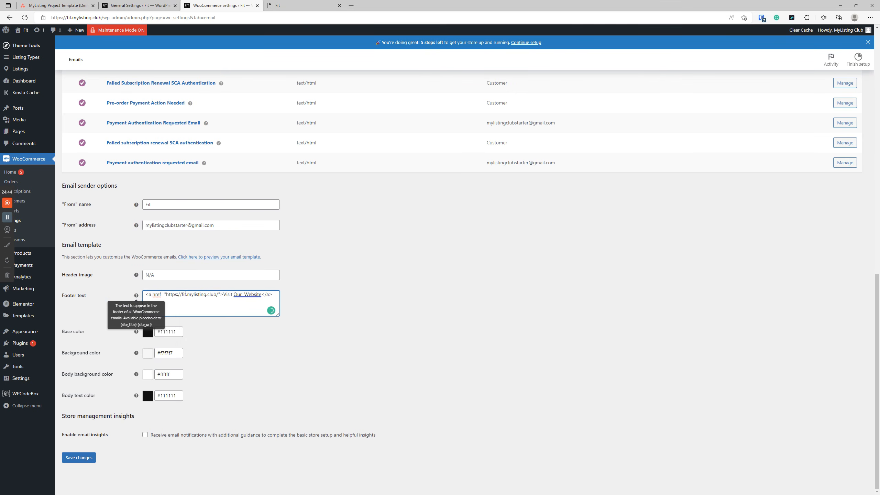
click(243, 294)
click(251, 323)
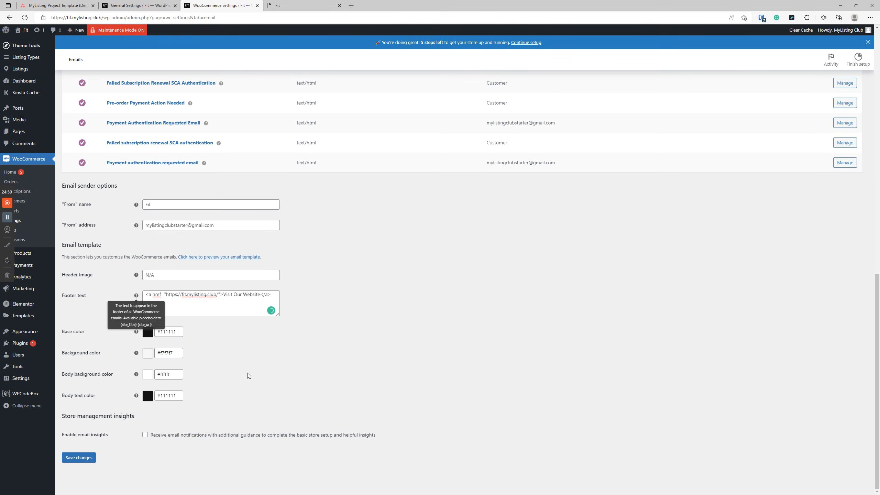
Save the new footer and reload the email preview to see the link.
click(82, 458)
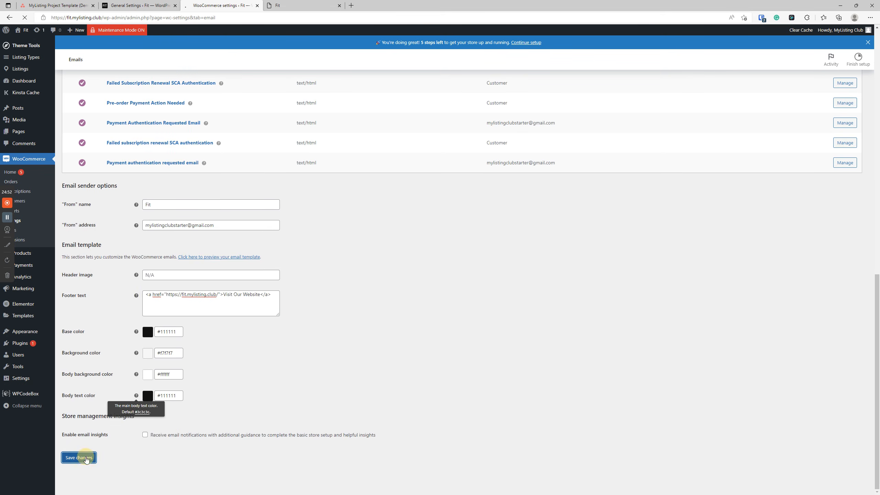
click(305, 5)
click(25, 18)
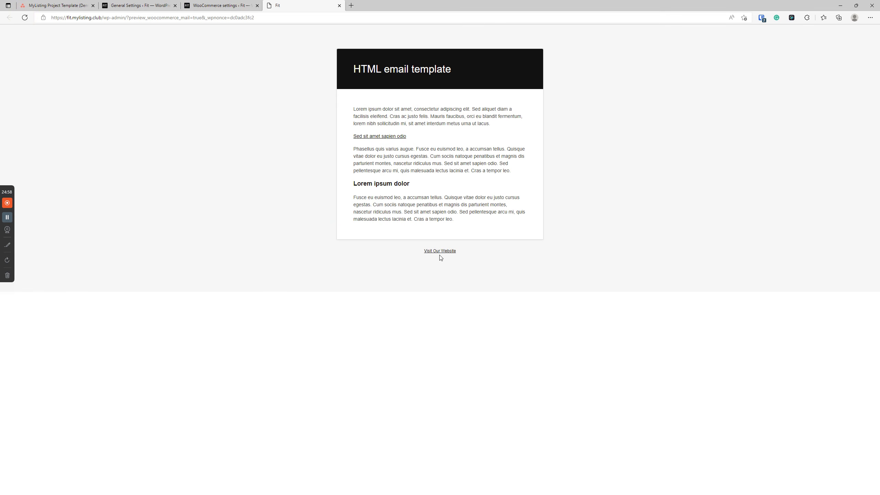
Add 'Fit - ' before the Visit Our Website footer link and save the settings.
click(229, 5)
scroll(247, 315, down, 15)
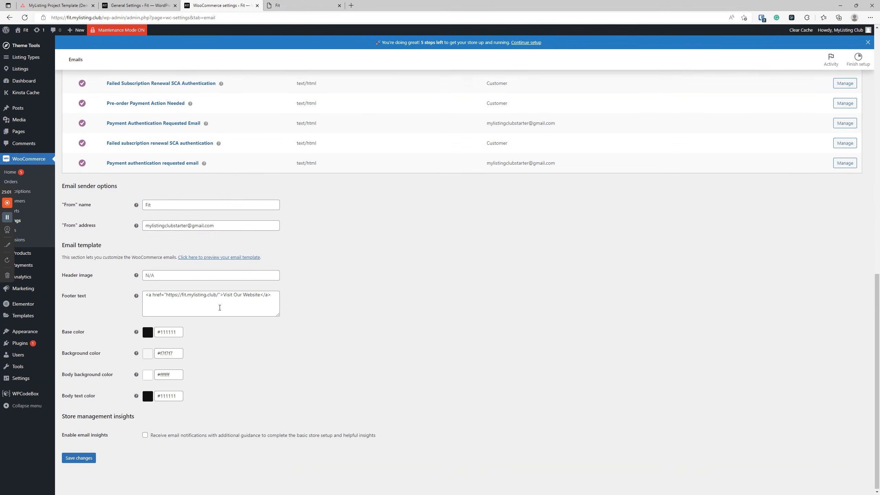
click(144, 297)
text(Fo)
text(t -)
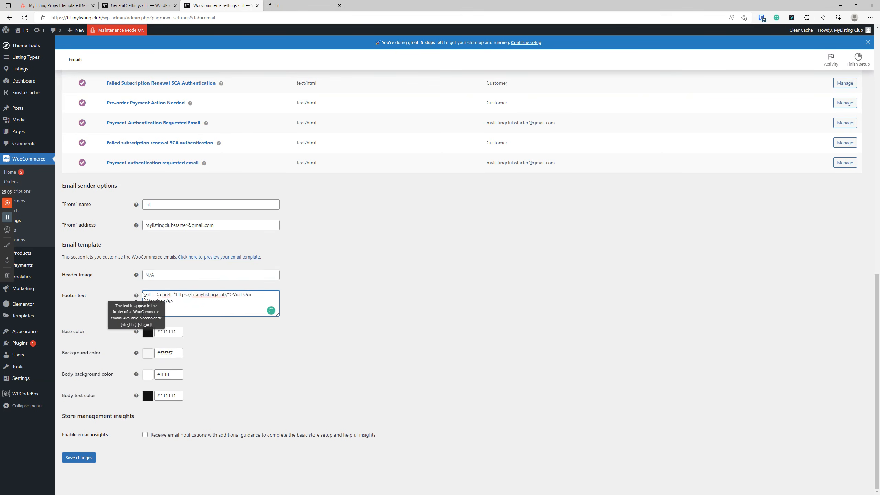
click(78, 457)
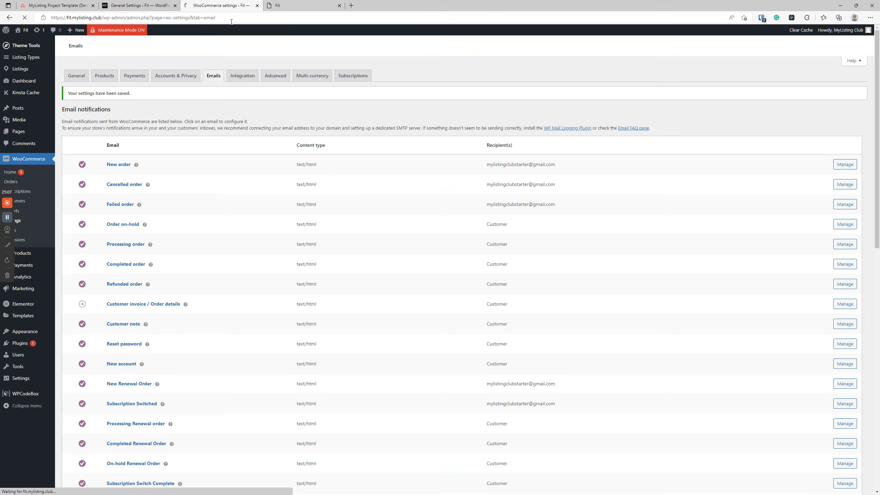
Reload the email preview to confirm the updated footer, then return to the email settings.
click(281, 2)
click(25, 17)
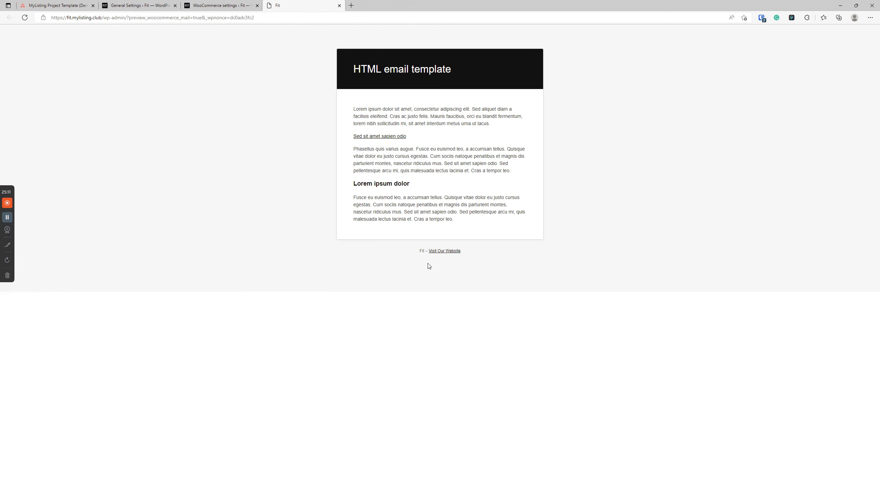
click(225, 5)
click(294, 2)
click(234, 5)
scroll(238, 194, down, 15)
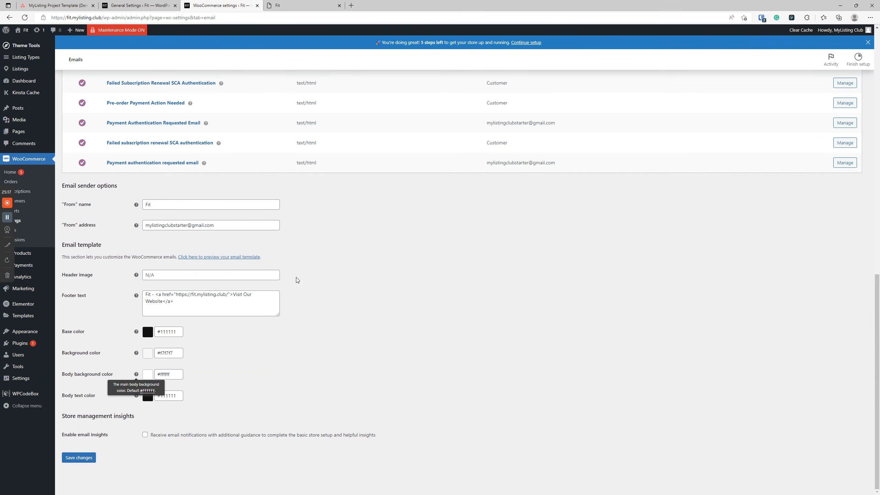
Copy the mylisting-club-fit-favicon.png image URL from the Media Library in a new tab.
click(182, 276)
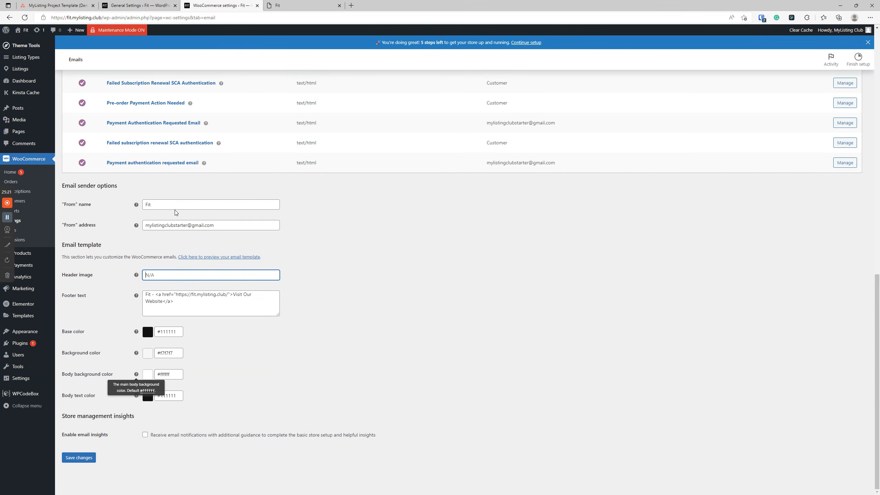
right_click(16, 123)
click(41, 128)
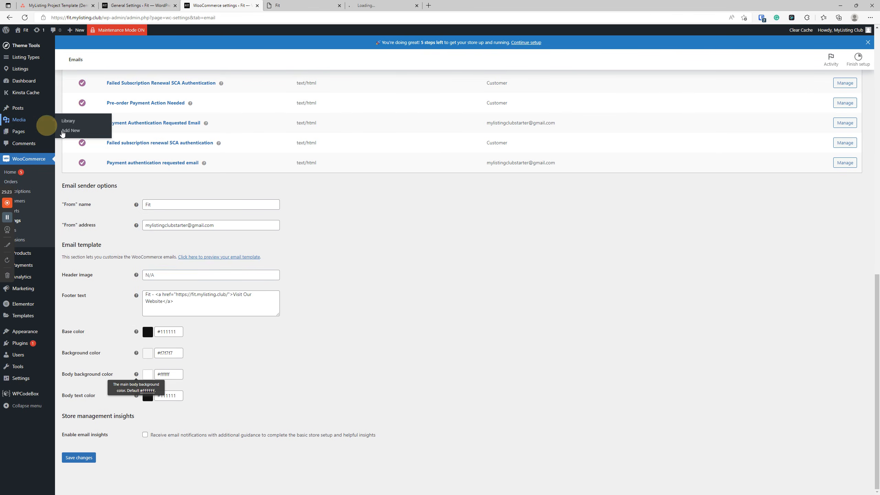
drag(301, 4, 144, 4)
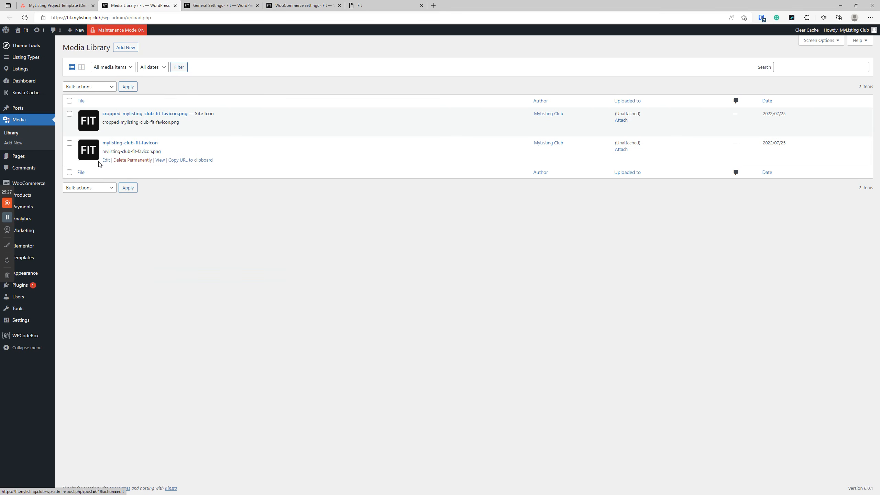
click(183, 161)
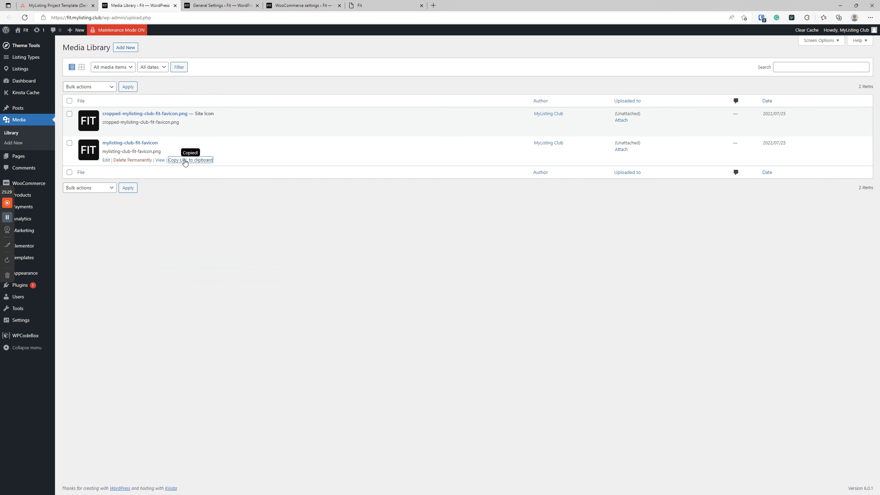
Paste the favicon URL into the email Header image field and save the settings.
click(300, 5)
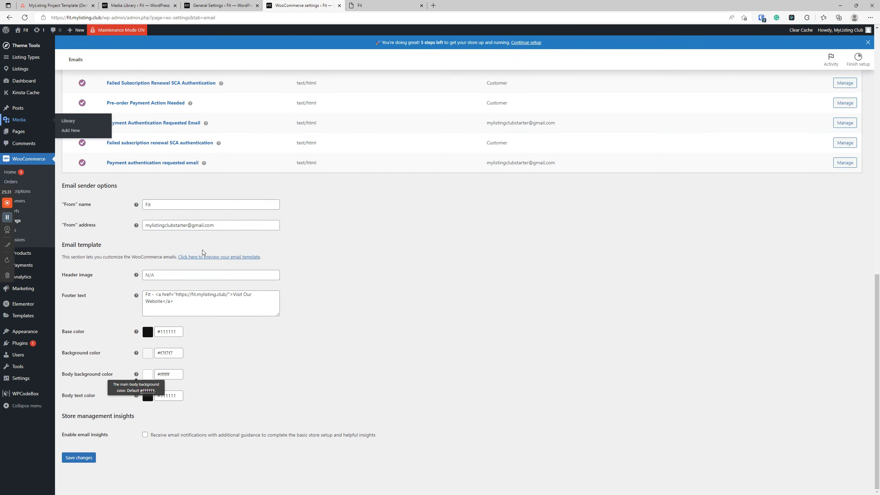
click(149, 275)
key(ctrl+v)
click(312, 277)
click(85, 460)
Reload the email preview to see the FIT logo header, then return to the Emails settings.
key(ctrl+Tab)
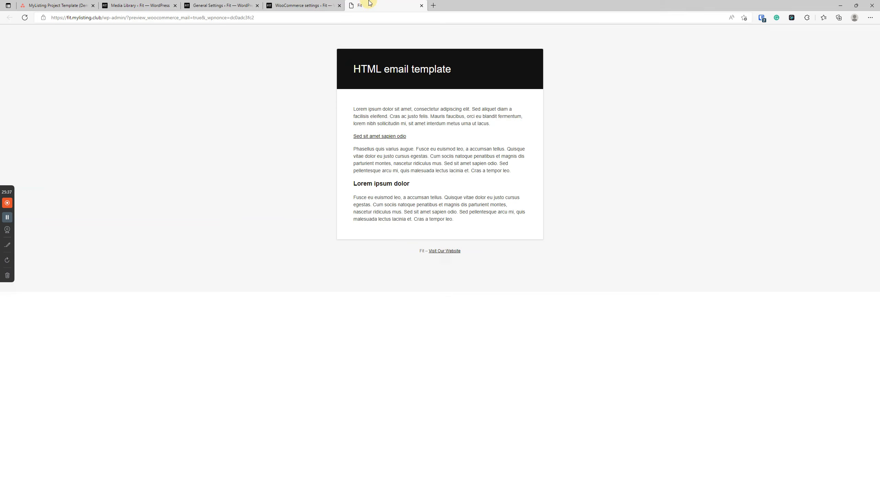
click(24, 17)
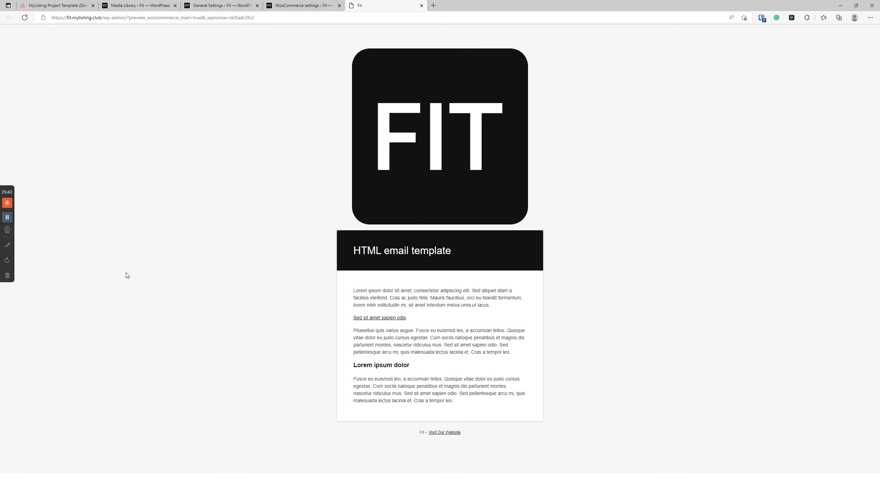
key(ctrl+shift+Tab)
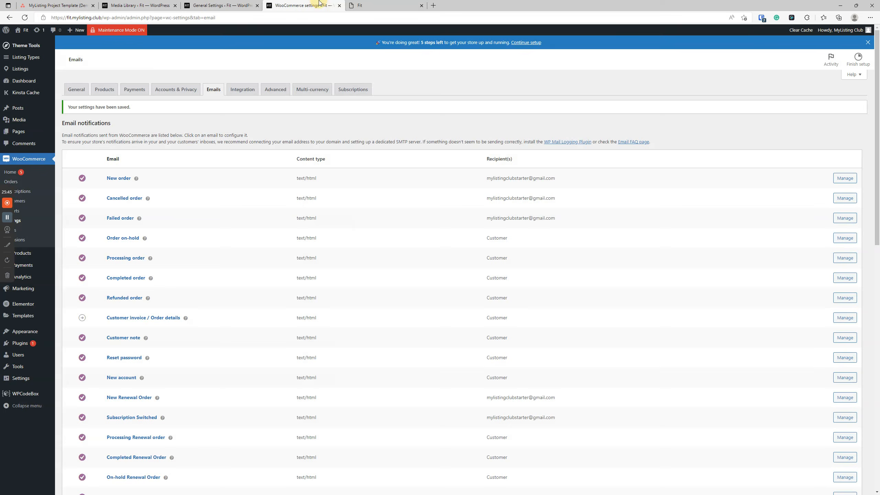
scroll(264, 232, down, 15)
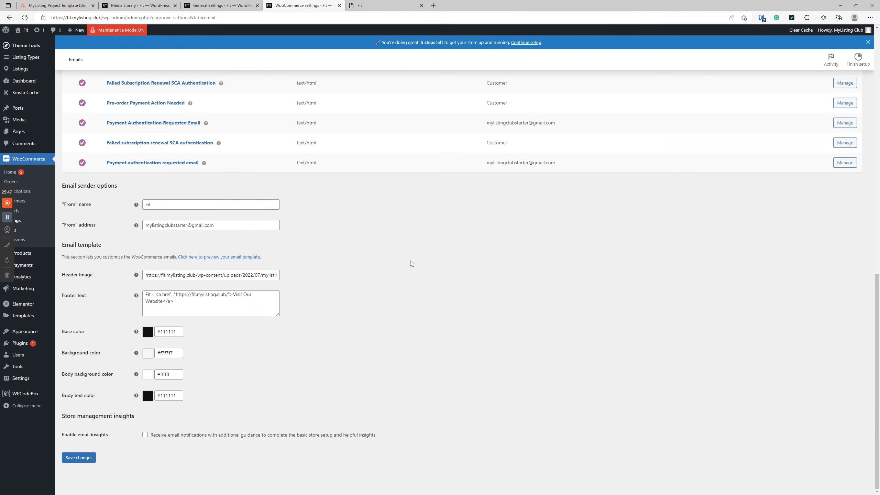
click(285, 399)
Review the Emails and Integration tasks in Asana, then open WooCommerce's Integration tab with MaxMind Geolocation.
click(59, 5)
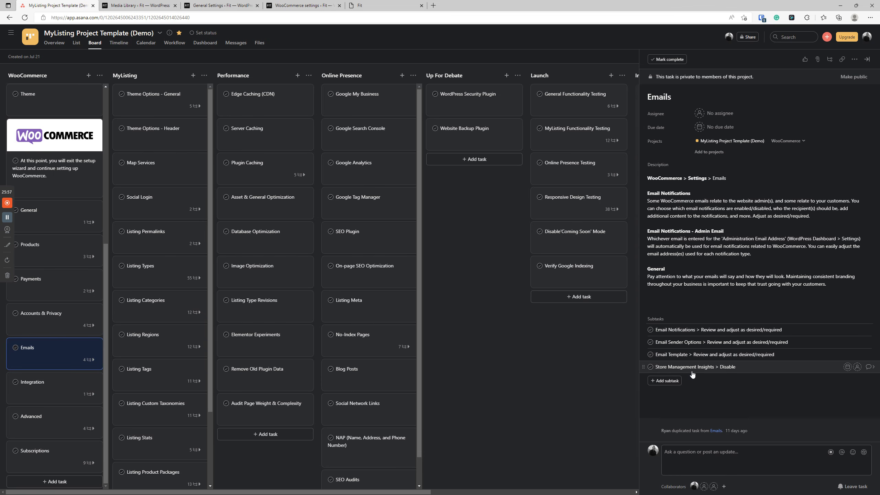
click(366, 5)
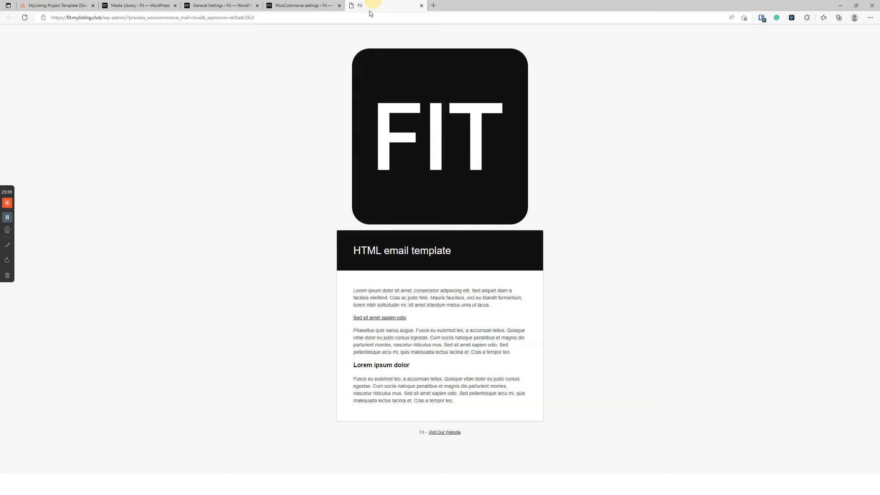
click(331, 5)
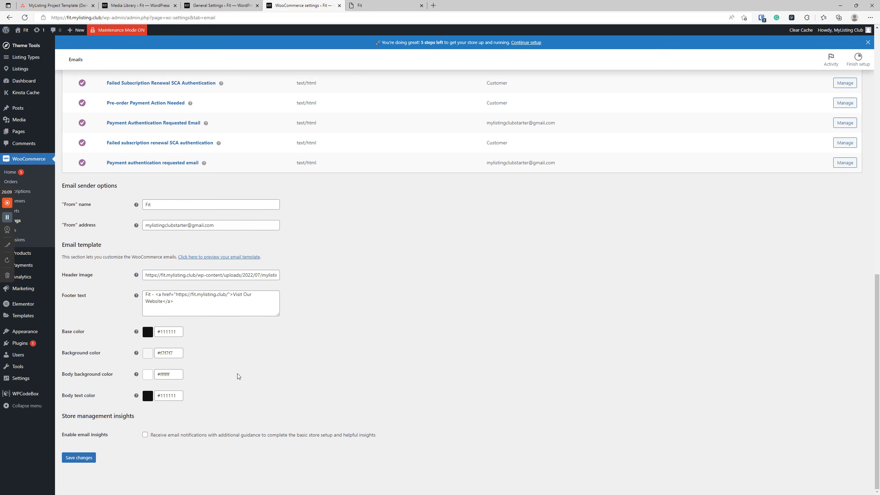
click(57, 5)
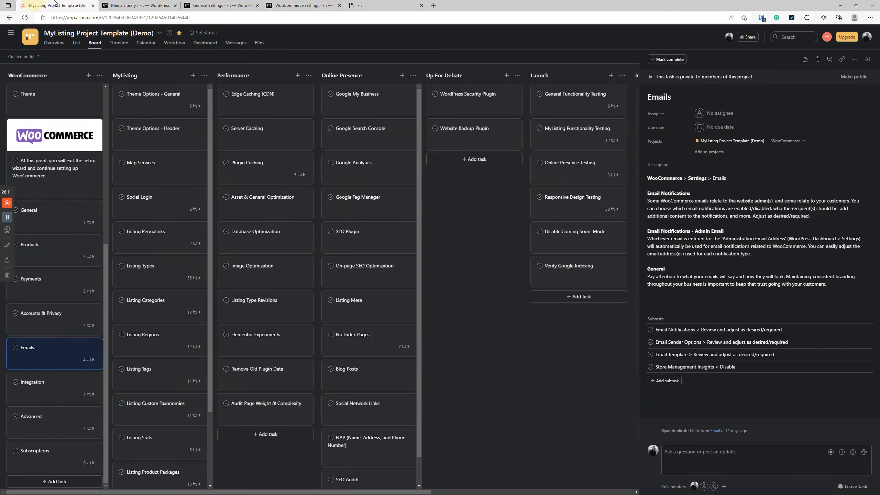
click(54, 387)
click(289, 6)
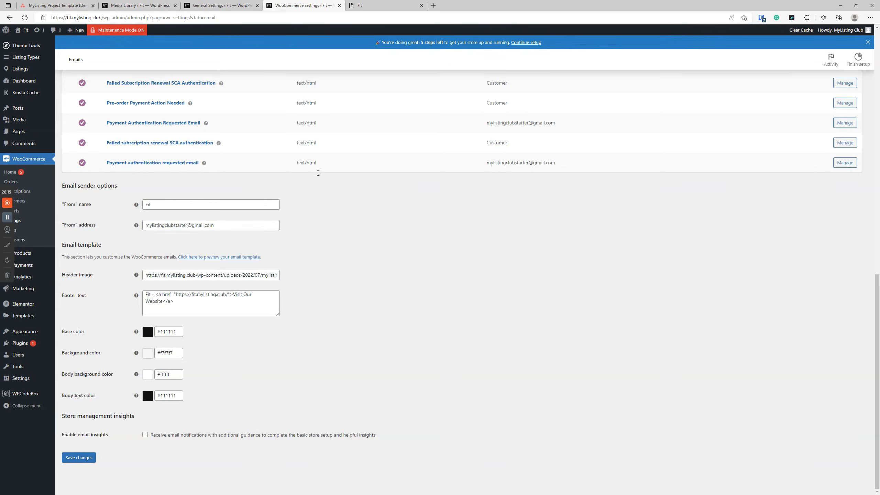
click(238, 88)
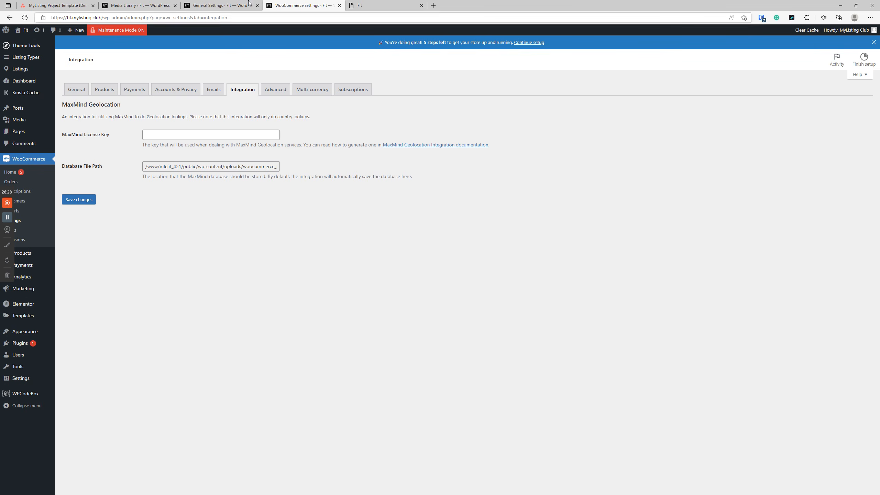
After reading the Integration task notes, leave the MaxMind License Key blank and open Advanced settings.
click(58, 5)
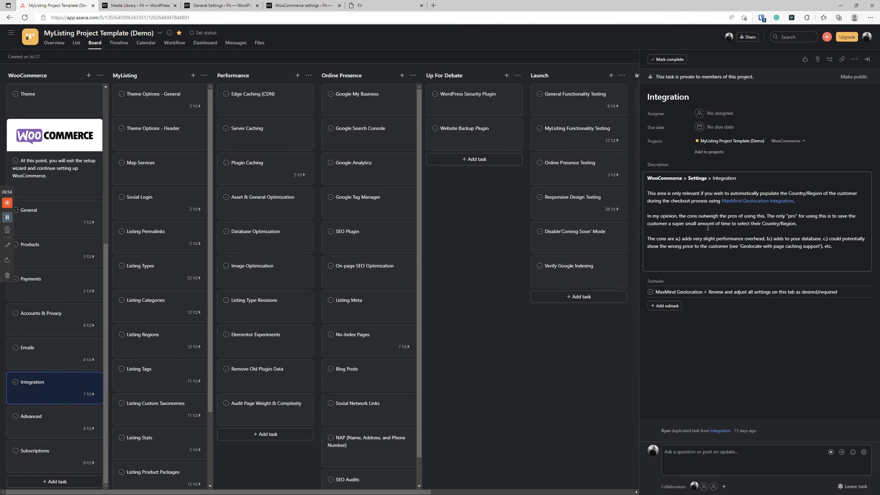
click(301, 5)
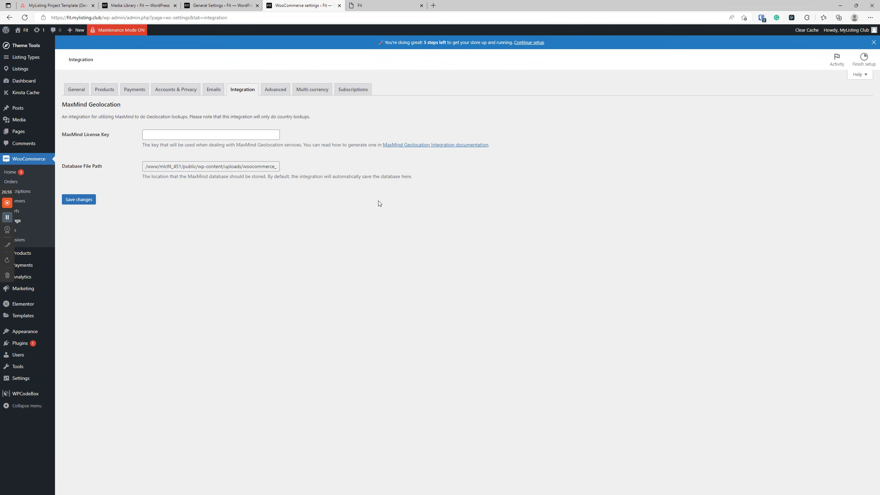
click(224, 133)
click(253, 274)
click(276, 90)
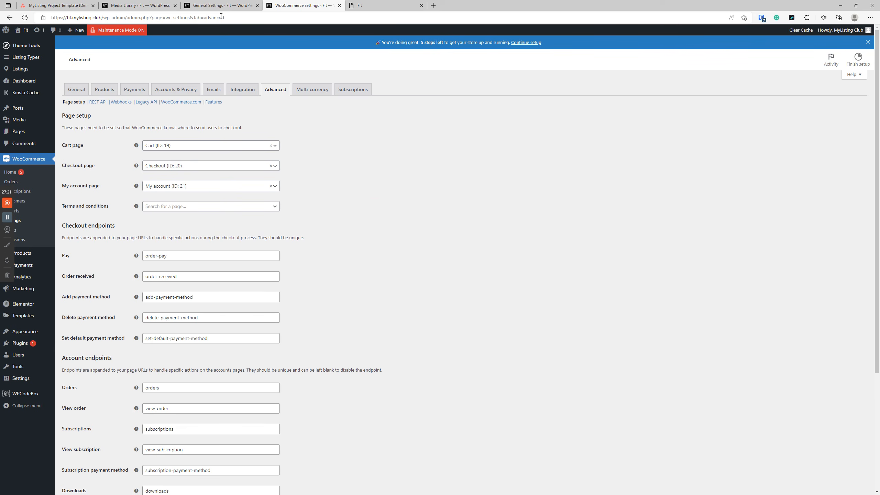
click(144, 6)
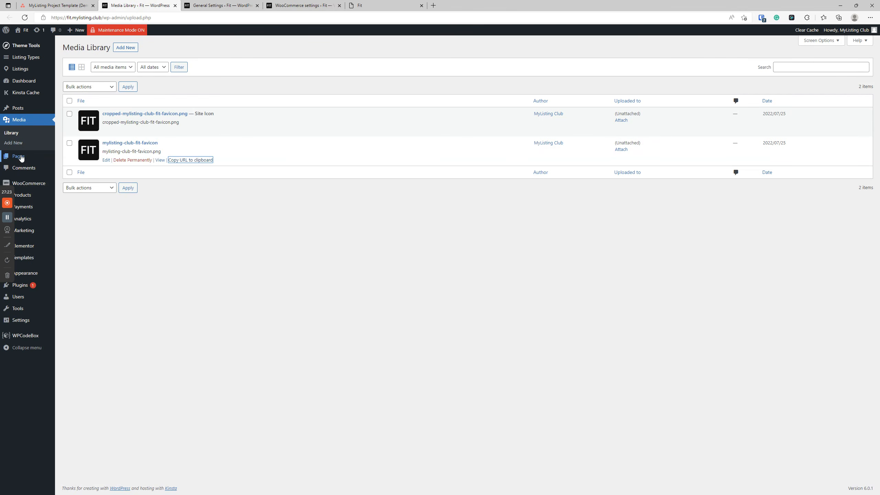
click(22, 157)
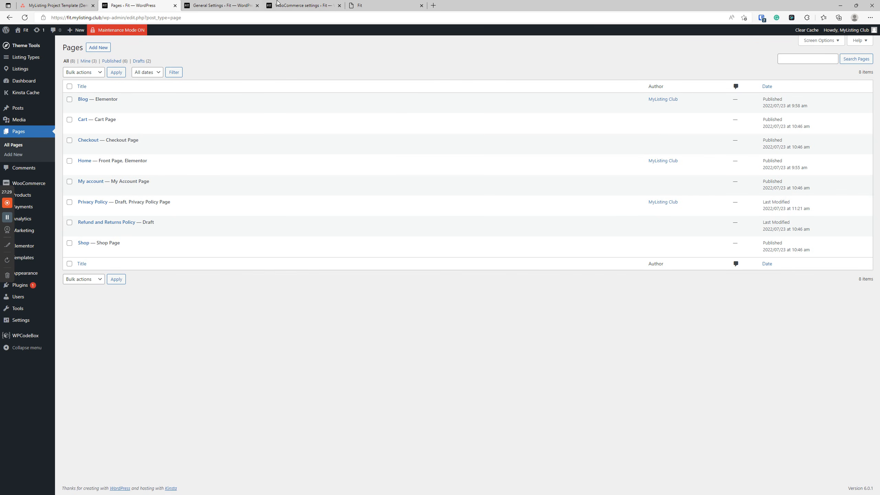
click(304, 5)
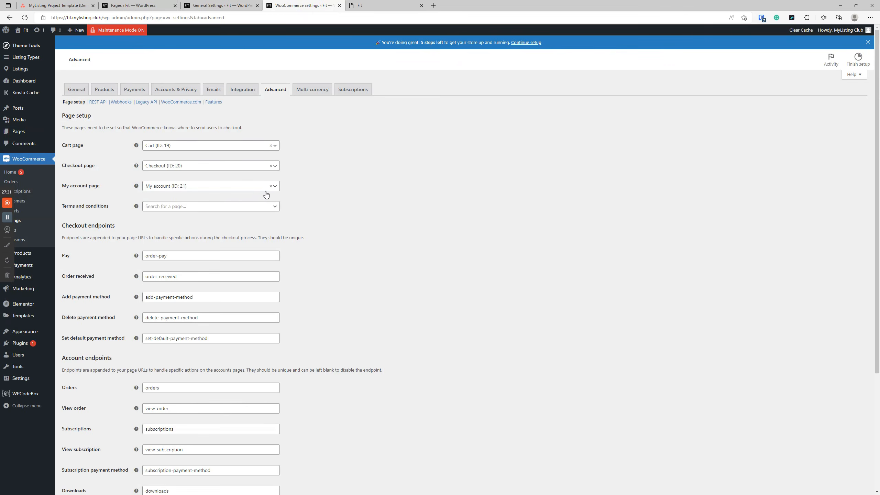
scroll(287, 263, down, 2)
scroll(224, 234, up, 2)
click(185, 212)
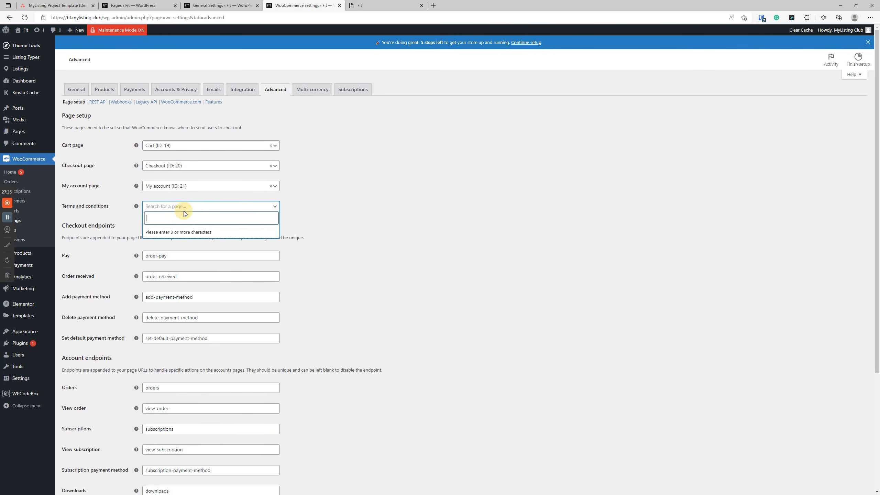
click(330, 227)
click(144, 4)
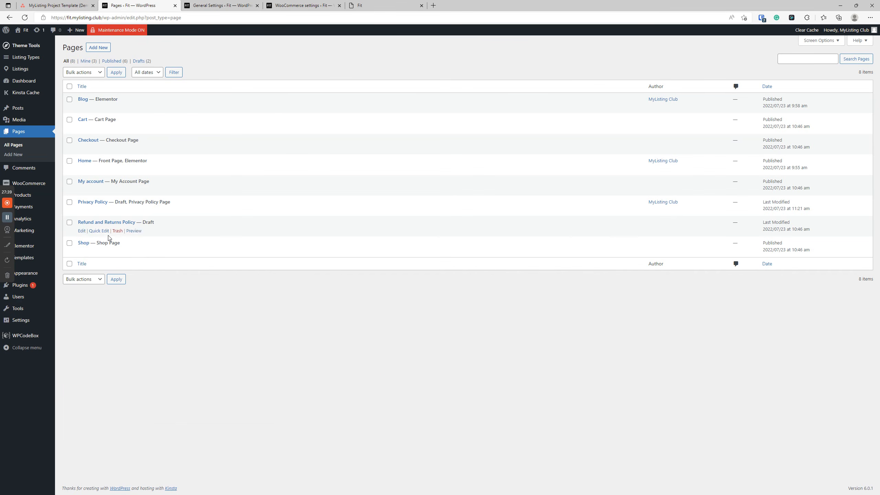
click(218, 5)
click(302, 5)
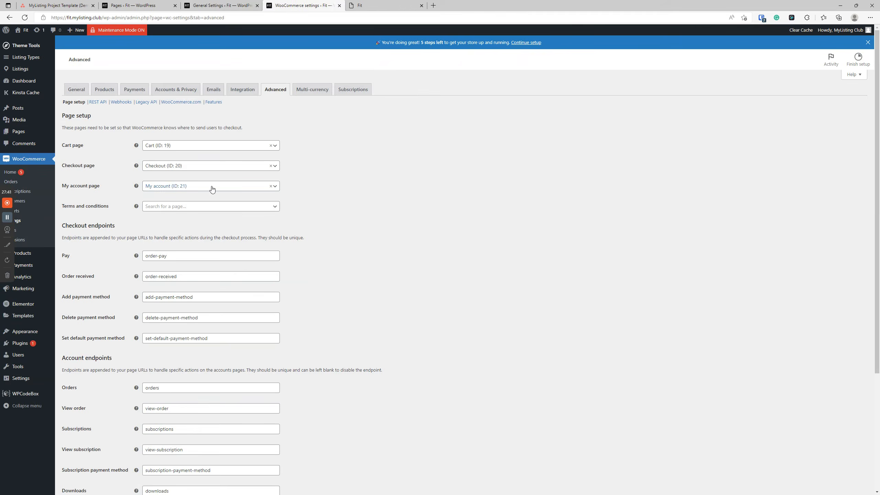
click(179, 209)
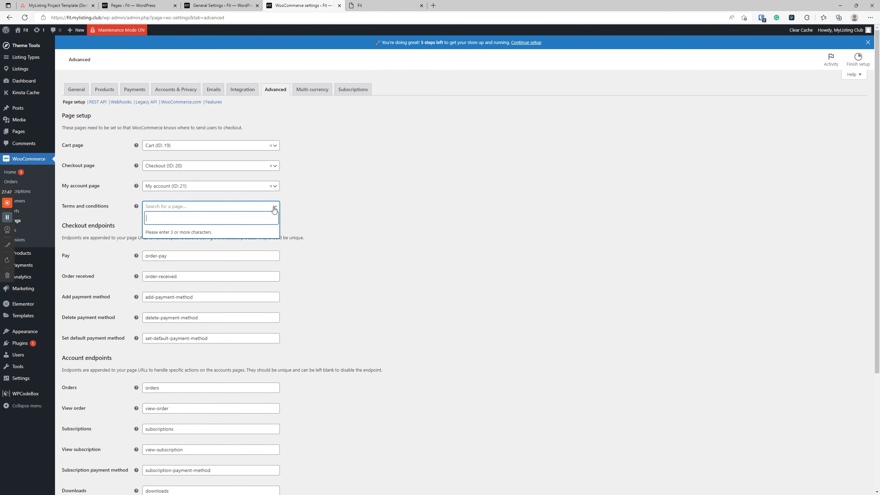
click(322, 197)
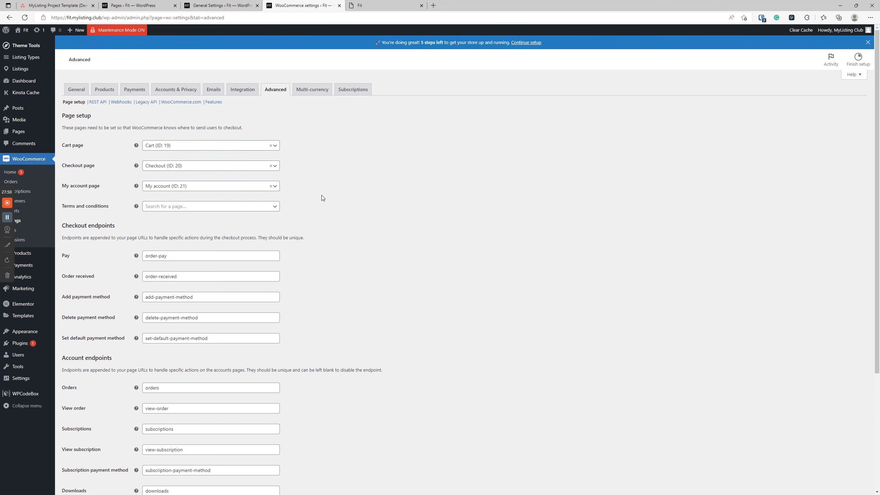
mouse_move(134, 208)
click(170, 208)
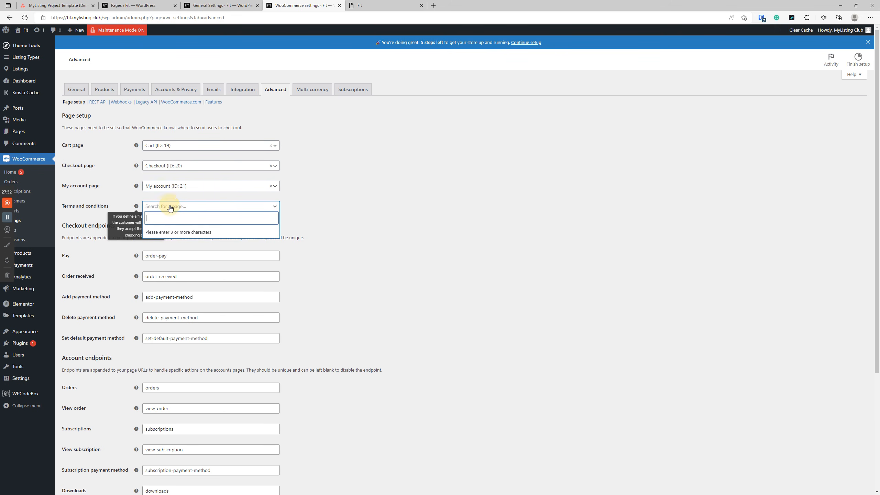
click(299, 220)
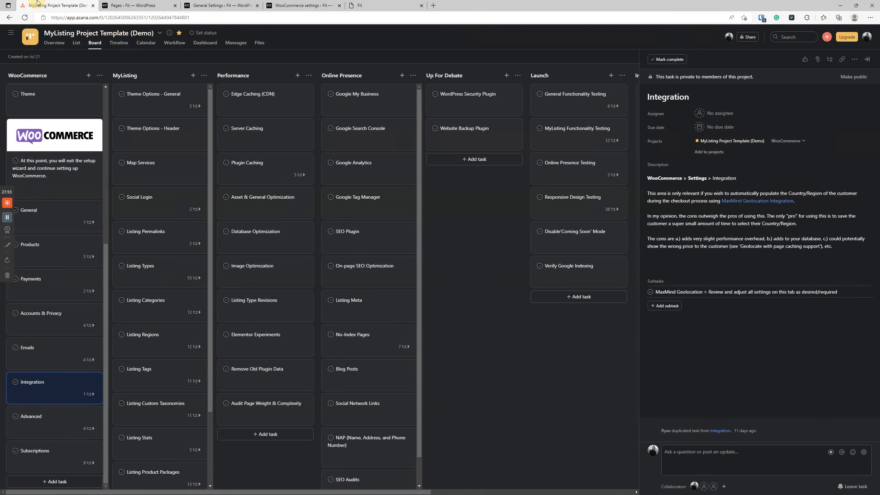
click(38, 5)
Read the Advanced task's setup notes in Asana, then return to WooCommerce's Advanced settings.
click(53, 424)
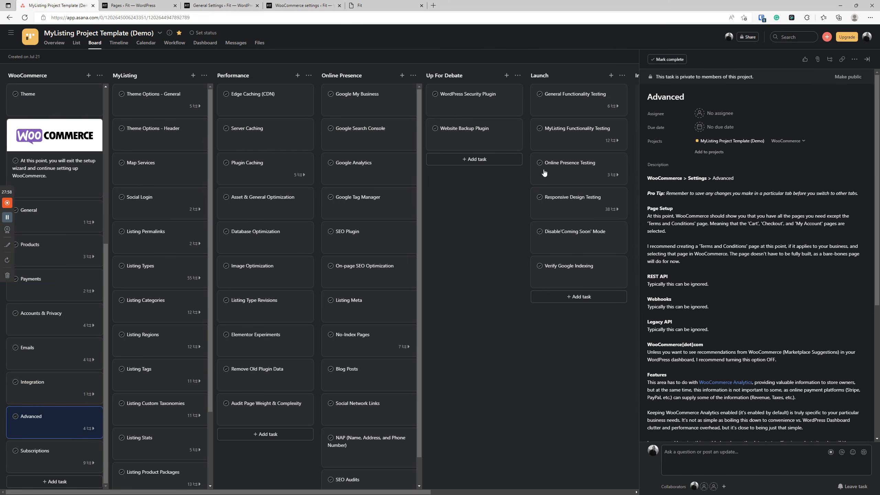
scroll(785, 204, down, 2)
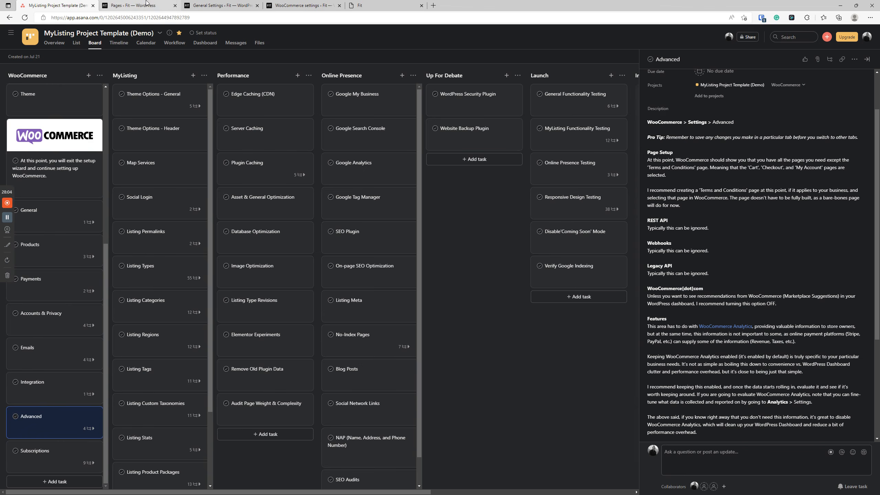
click(274, 3)
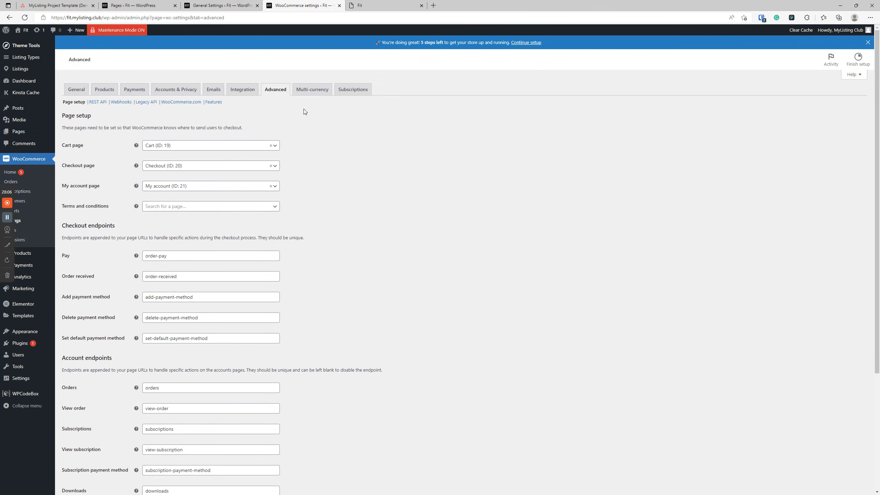
click(59, 5)
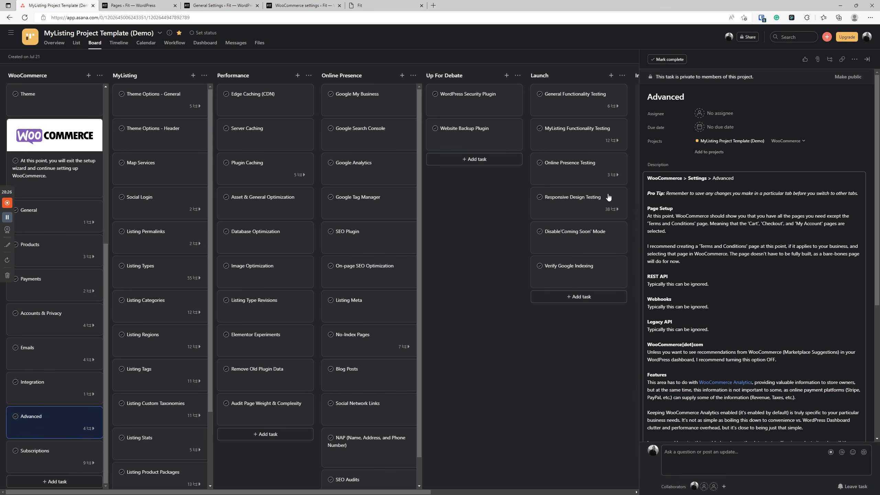
click(300, 5)
Create a new page titled 'Terms and Conditions' in a new tab and publish it.
click(217, 5)
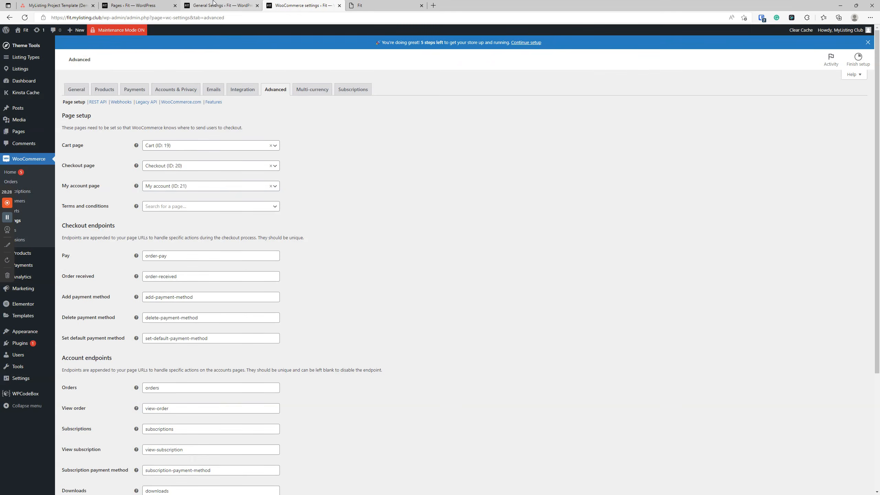
click(133, 5)
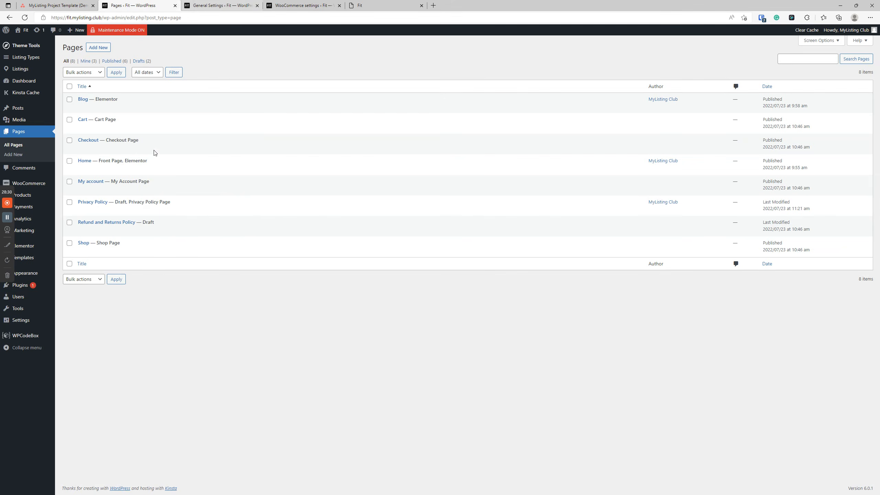
right_click(97, 52)
click(111, 52)
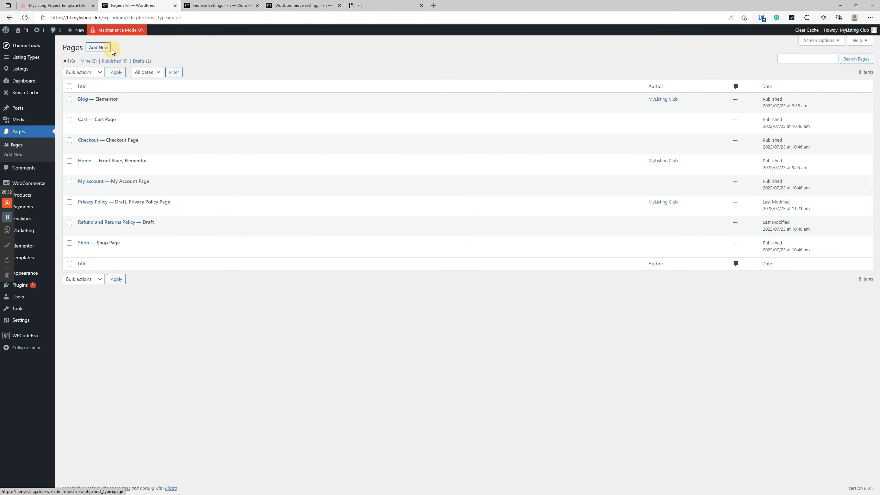
click(206, 4)
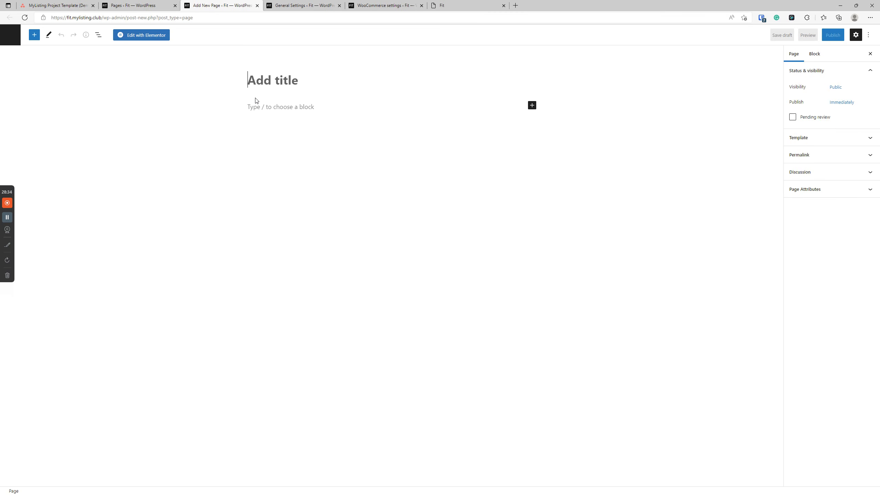
text(Terms a)
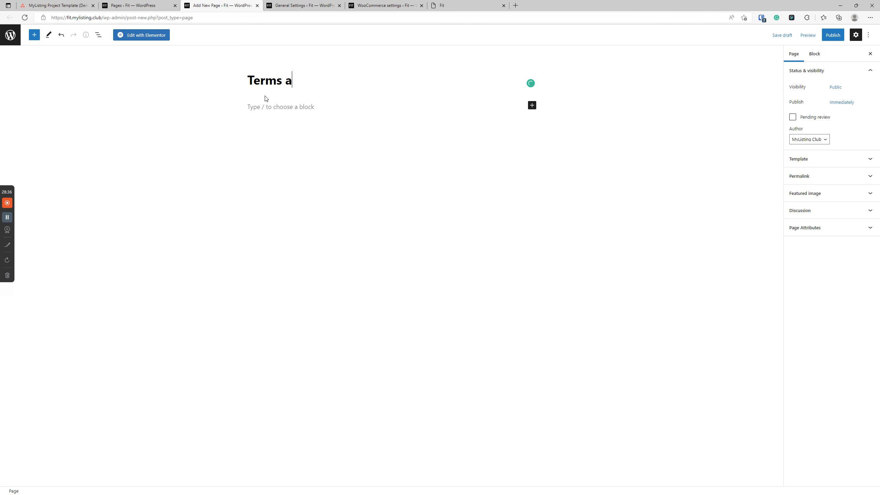
text(nd Conditions)
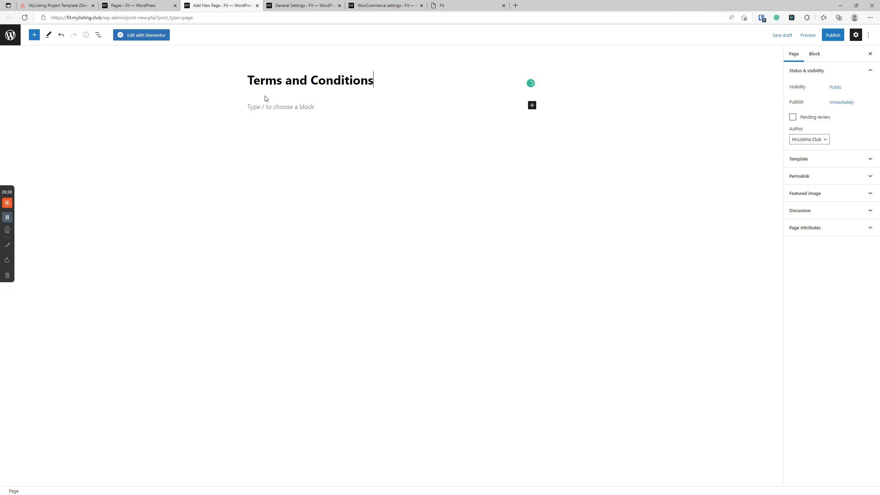
click(833, 34)
click(820, 34)
Set the Terms and conditions page to Terms and Conditions (ID: 258) and save the Advanced settings.
click(385, 5)
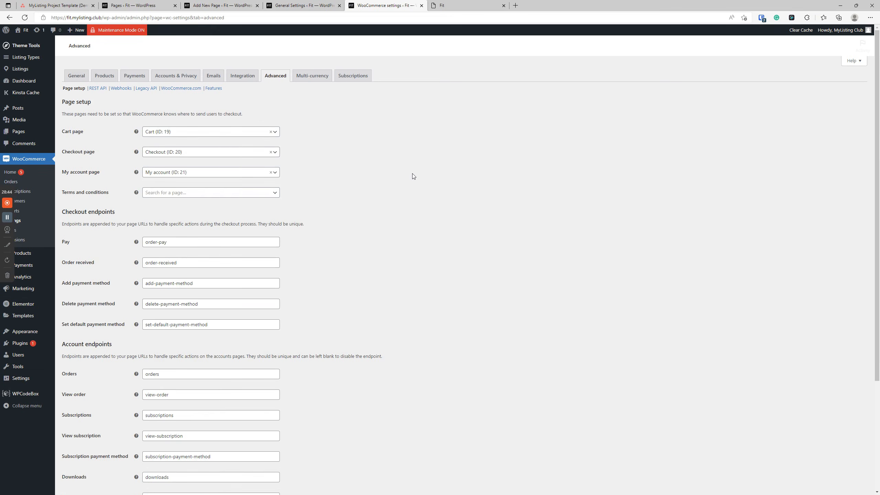
click(165, 208)
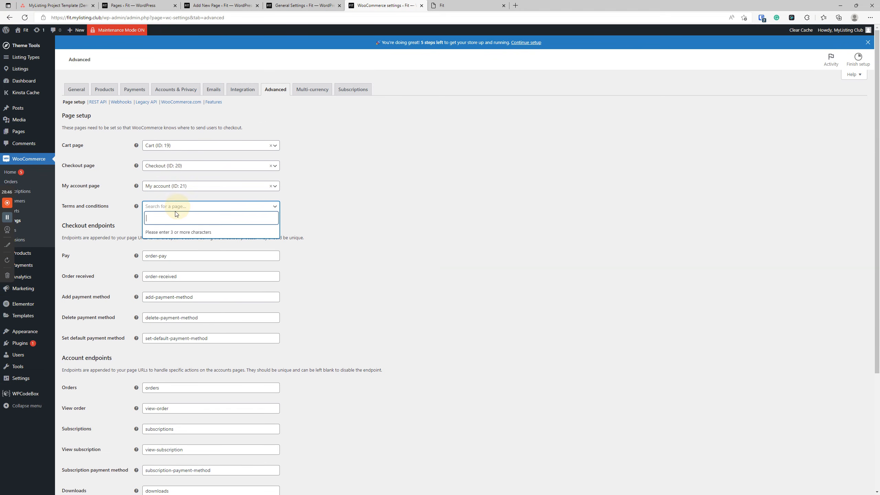
text(terms)
click(191, 235)
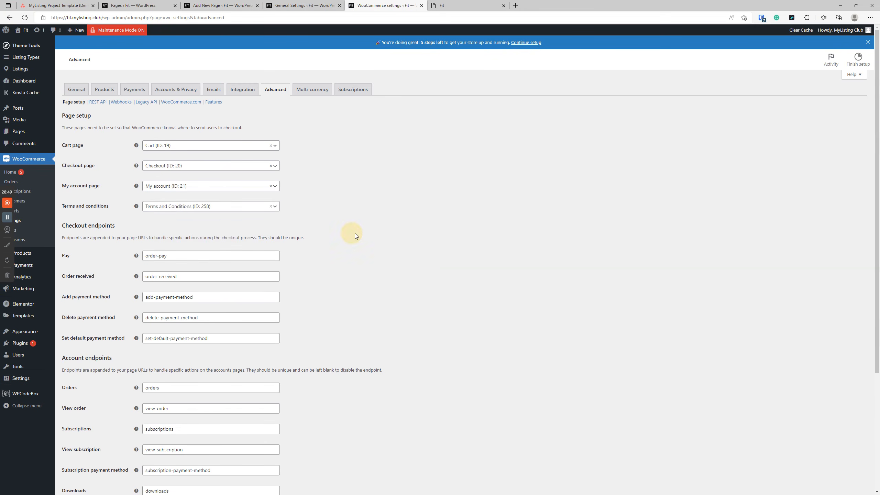
scroll(347, 250, down, 5)
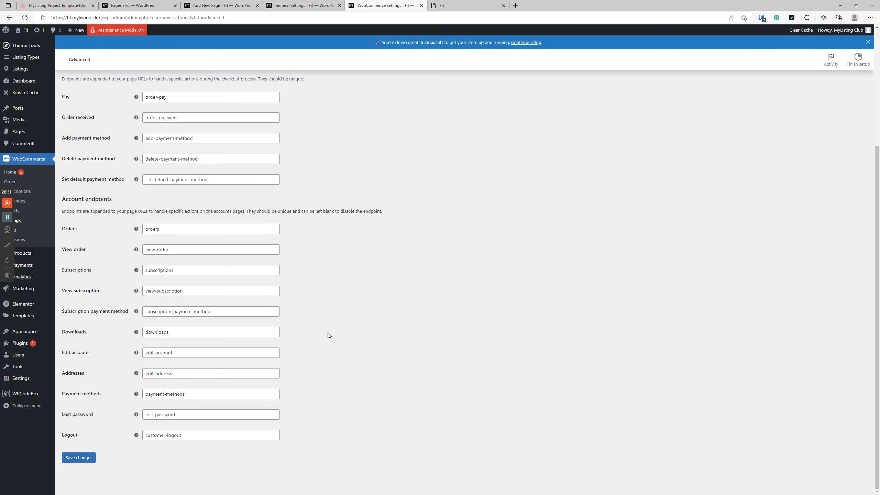
scroll(166, 367, up, 5)
scroll(174, 328, down, 5)
click(79, 458)
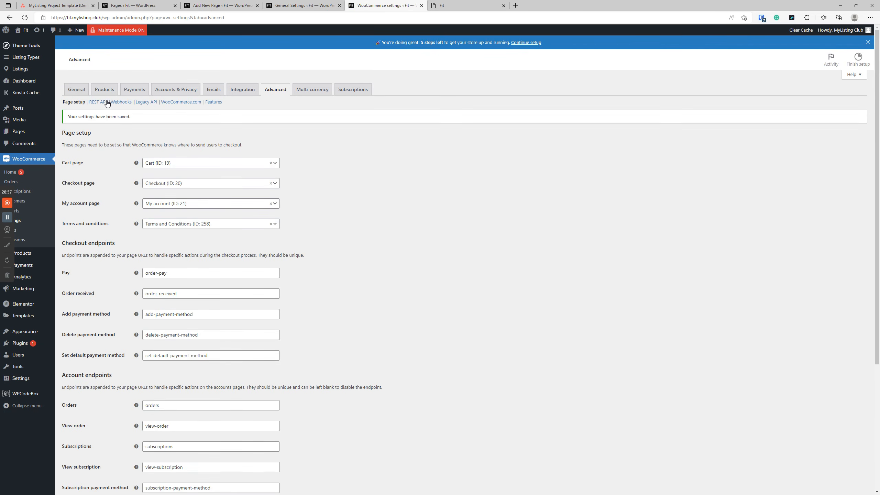
click(98, 102)
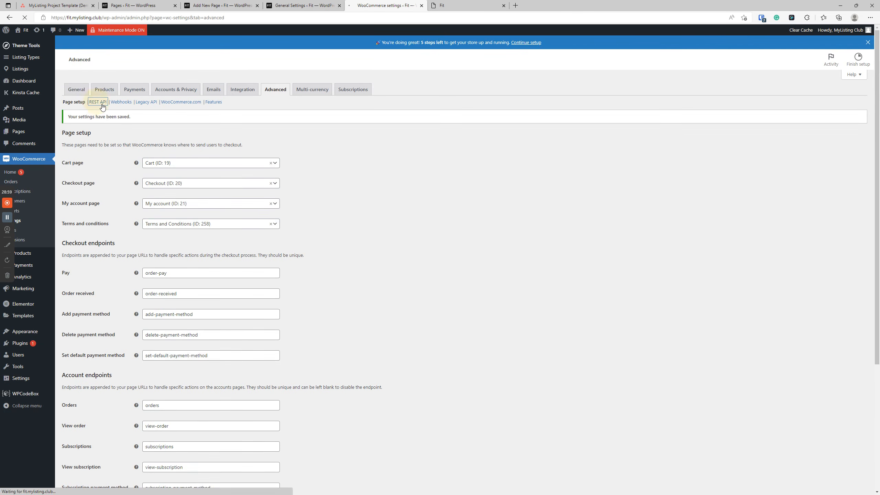
Browse the Webhooks, Legacy API and WooCommerce.com sections, and uncheck 'Display suggestions within WooCommerce'.
click(122, 102)
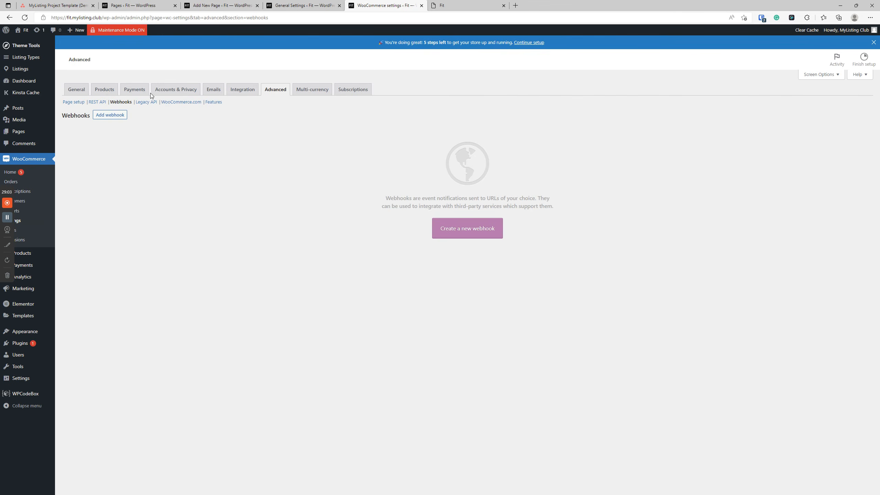
click(148, 102)
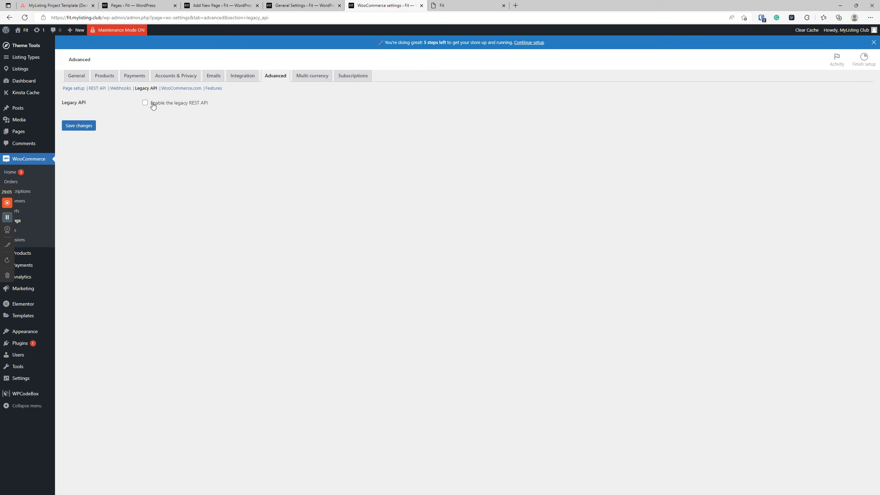
click(181, 101)
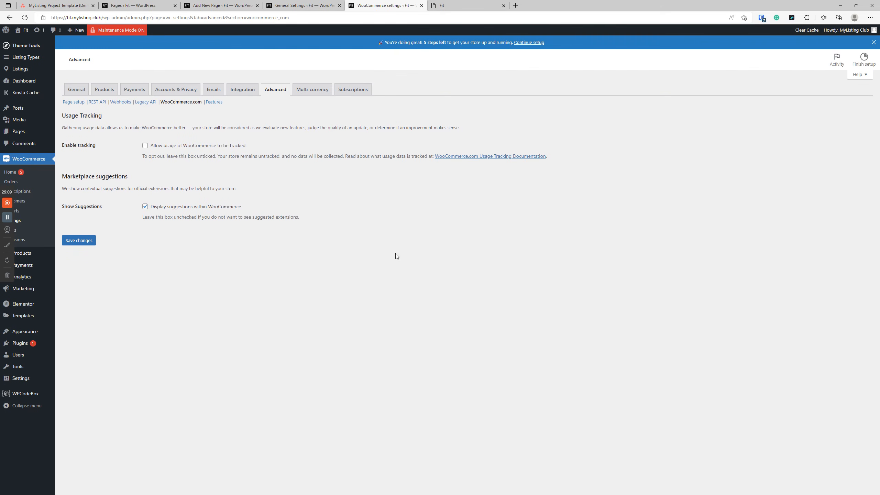
click(145, 207)
Check the Advanced task's notes in Asana, then return to the WooCommerce.com settings.
click(56, 5)
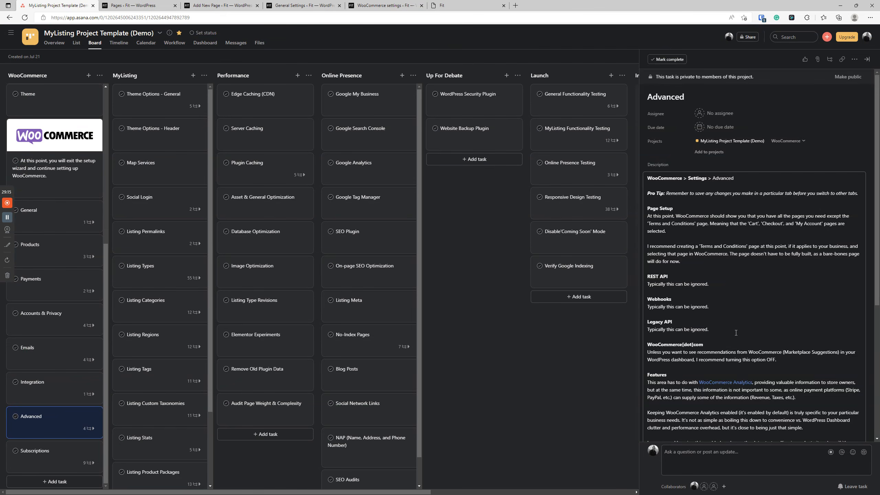
scroll(736, 333, down, 5)
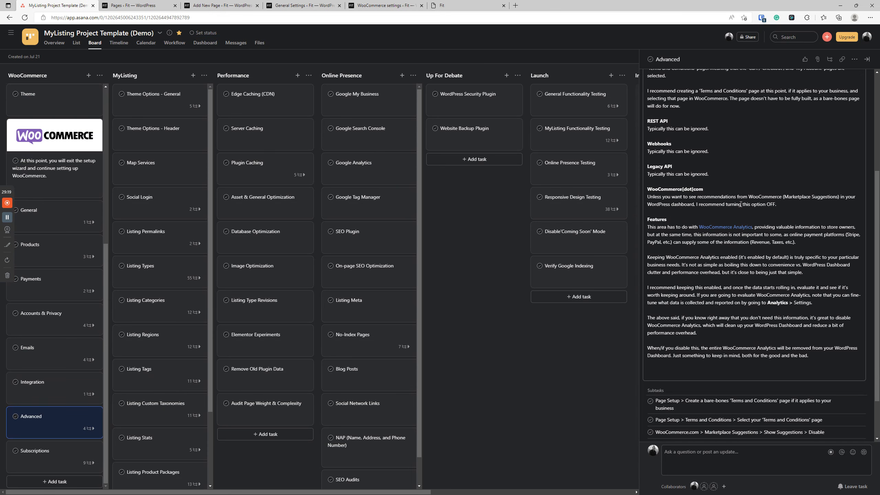
click(381, 6)
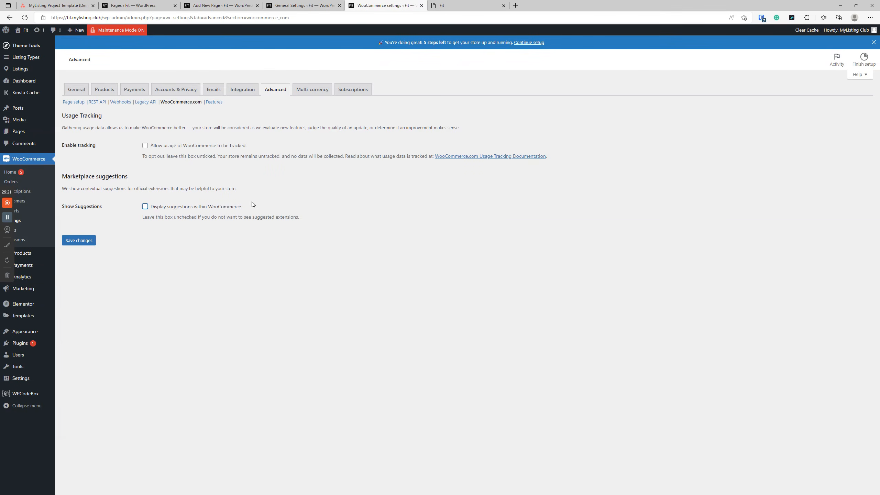
Save the marketplace suggestions change, view the Features section, then go back to the Asana board.
click(78, 240)
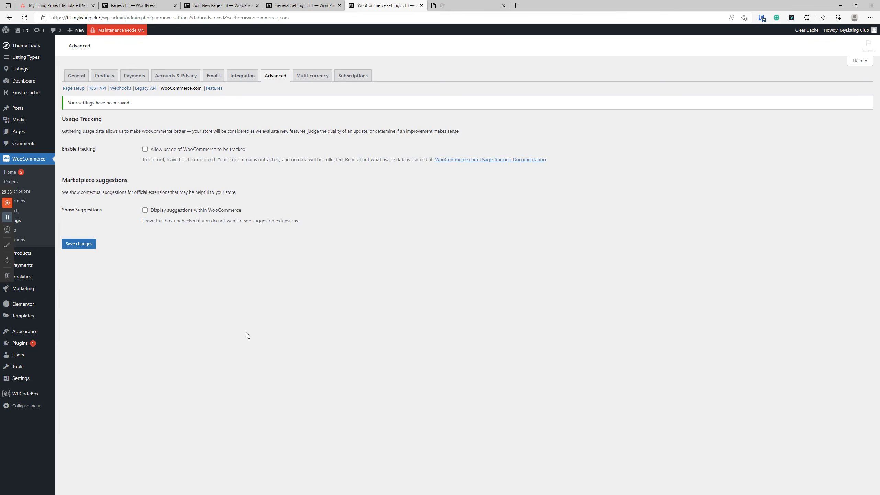
click(214, 102)
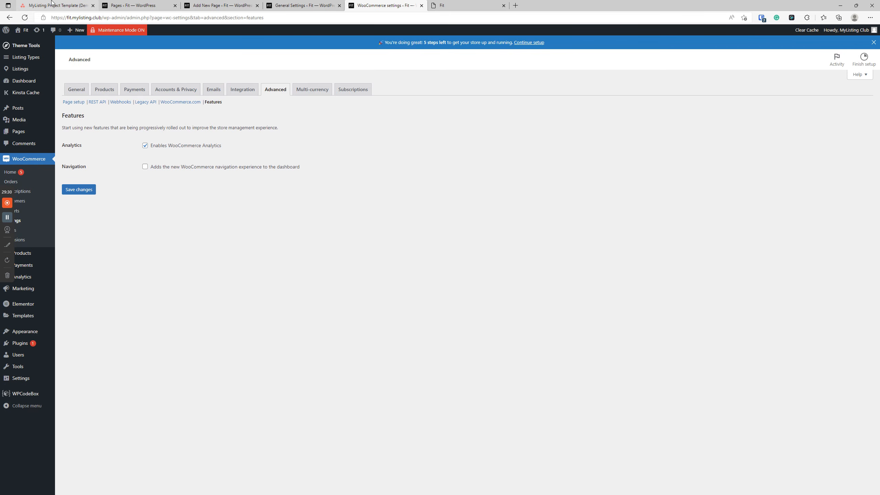
click(60, 6)
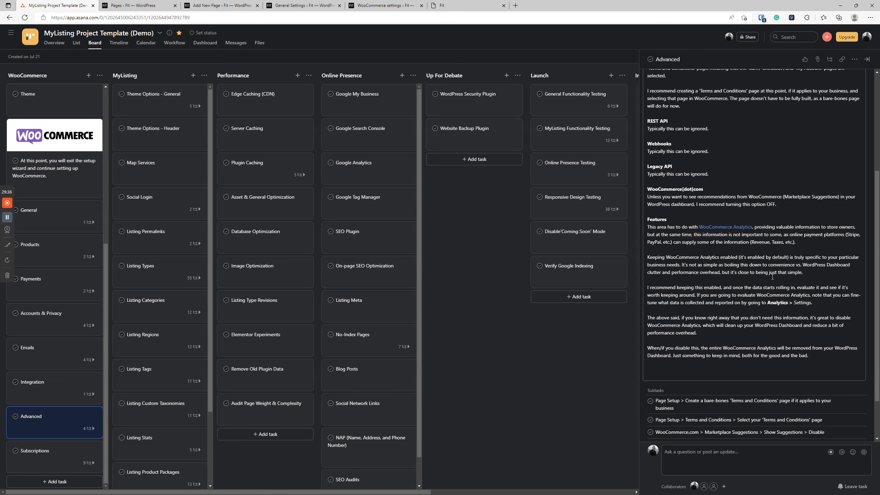
Read the Subscriptions task's details in Asana, then return to the WooCommerce Advanced Features settings.
click(457, 5)
click(376, 5)
click(318, 4)
click(370, 4)
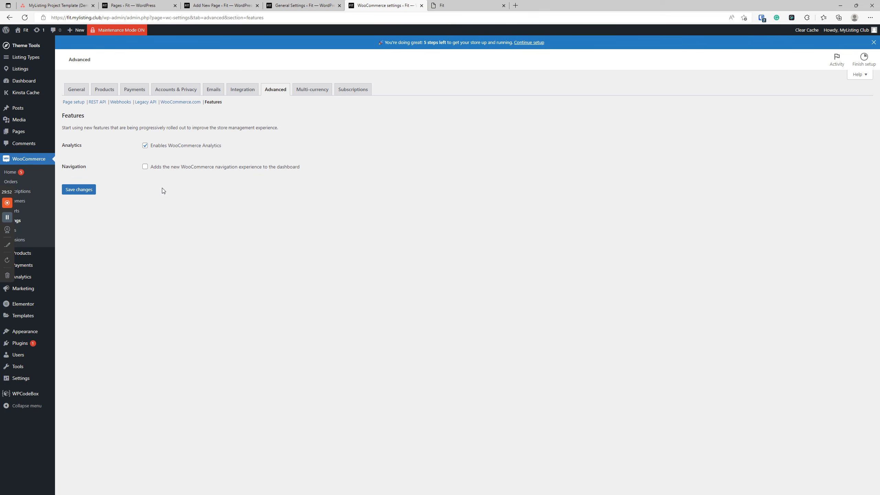
click(55, 6)
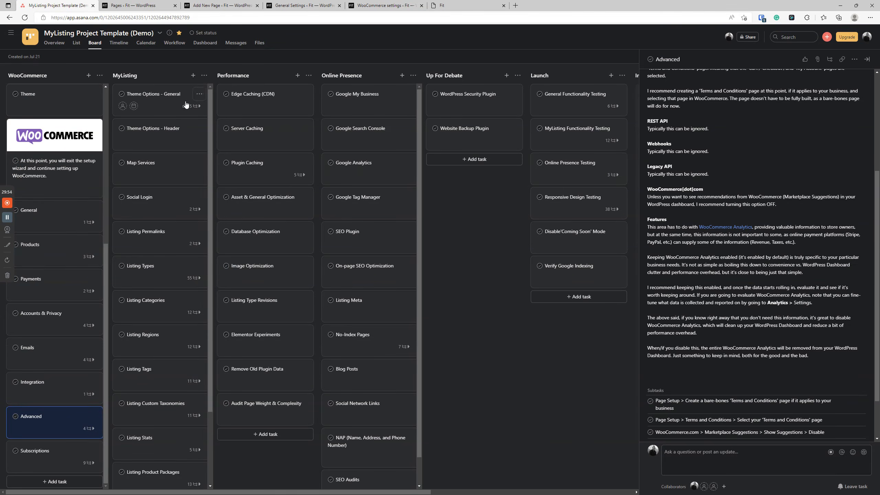
click(45, 454)
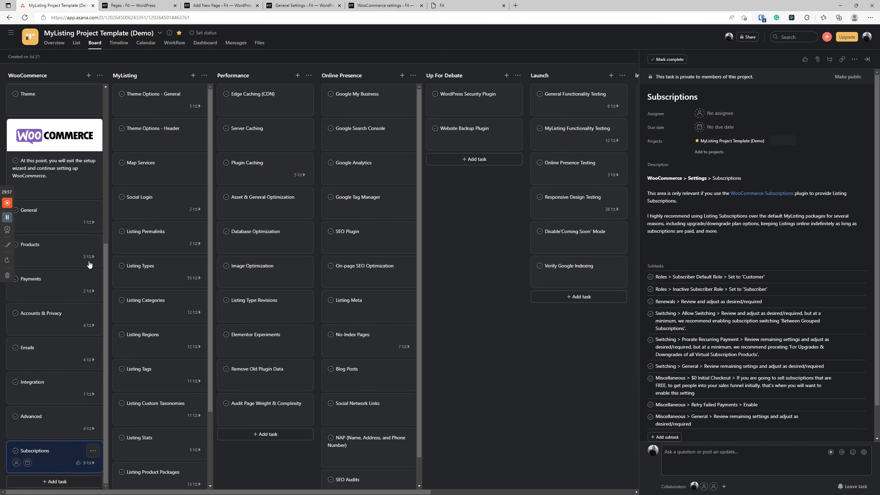
click(386, 2)
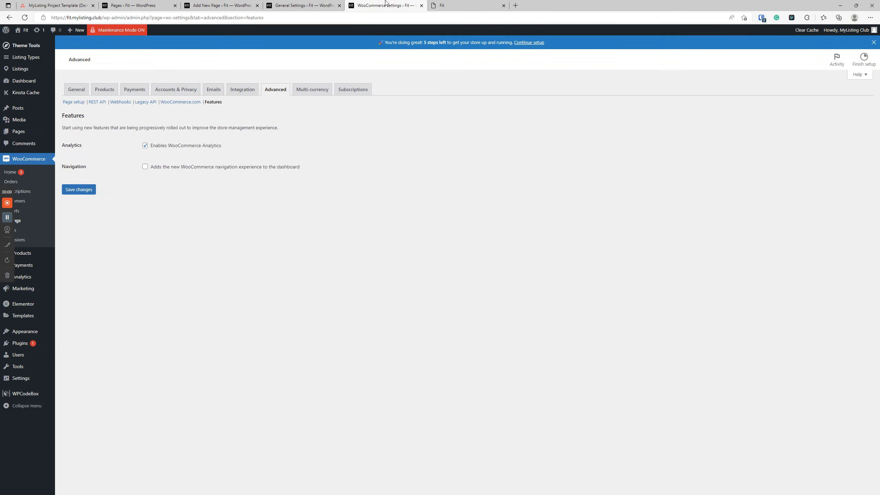
View the Multi-currency settings, then the Subscriptions tab with Mixed Checkout and renewal synchronisation options.
click(315, 91)
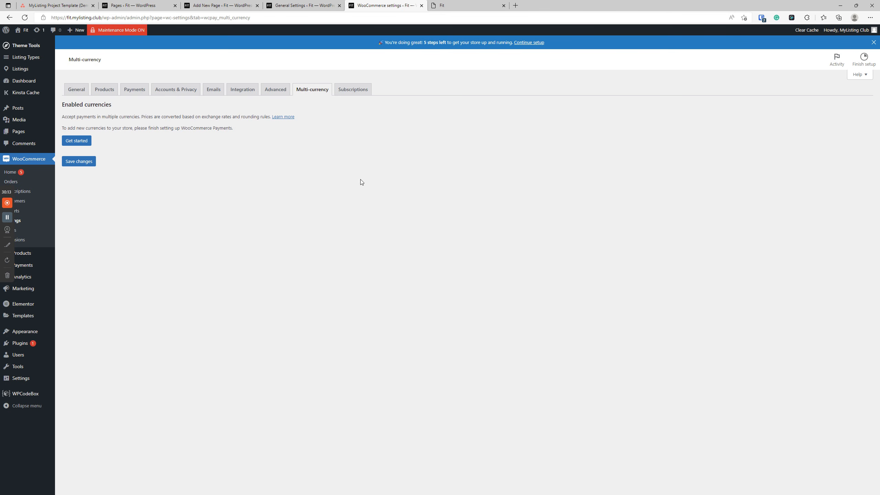
click(351, 90)
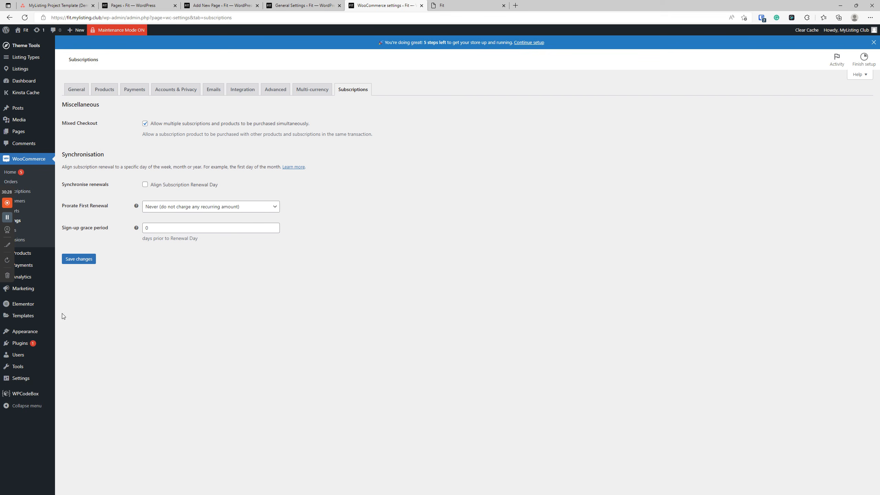
Deactivate and delete the WooCommerce Payments plugin from the installed plugins list.
click(132, 6)
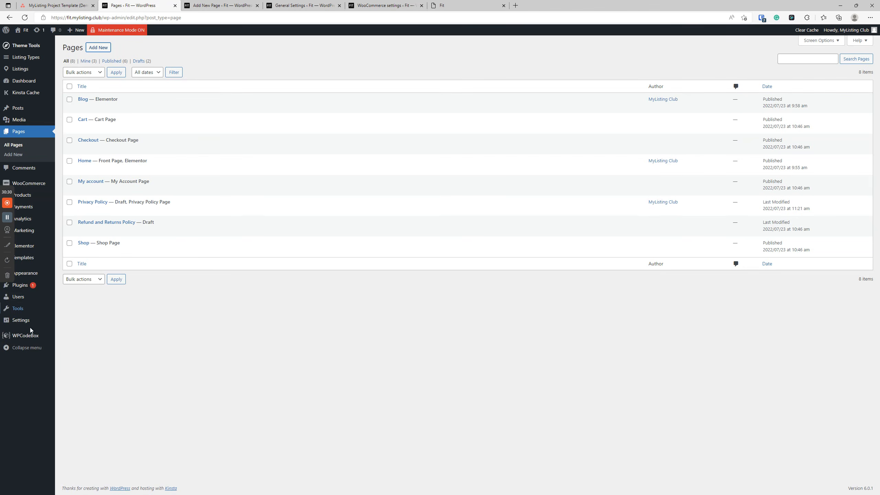
click(19, 285)
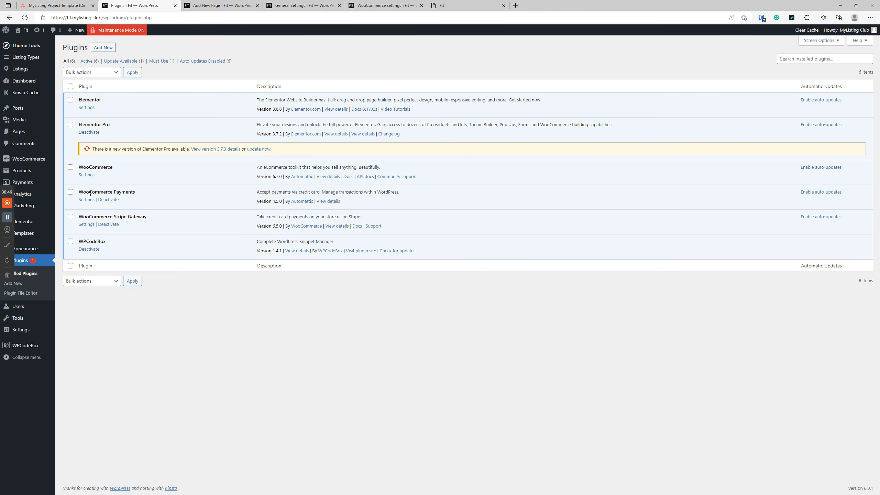
click(109, 200)
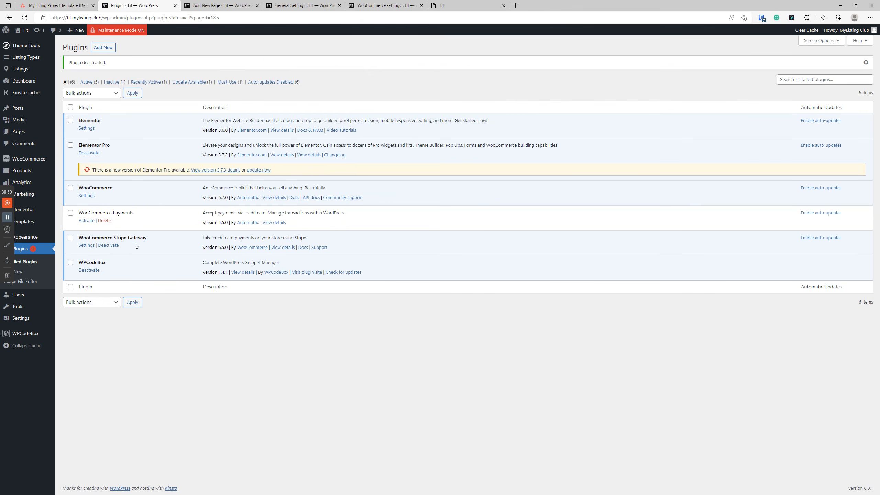
click(104, 221)
click(473, 55)
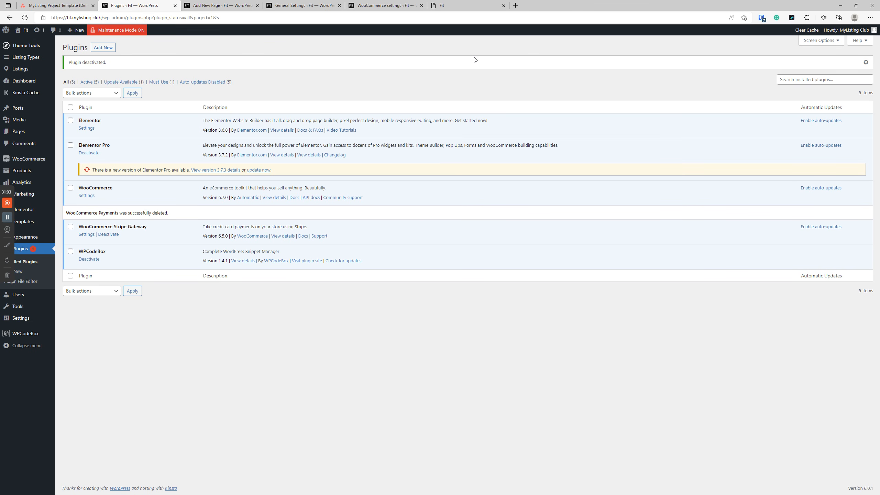
click(370, 337)
Upload the woocommerce-subscriptions zip, install WooCommerce Subscriptions 4.4.0 and activate it.
click(109, 49)
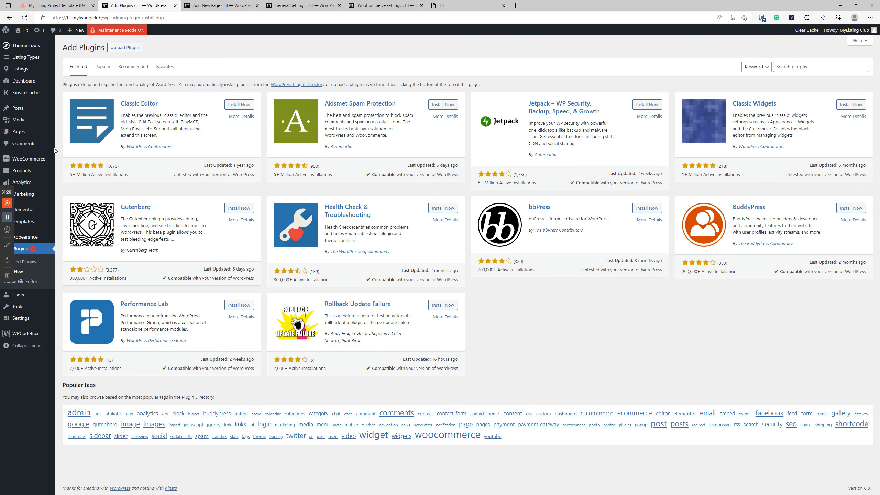
click(124, 47)
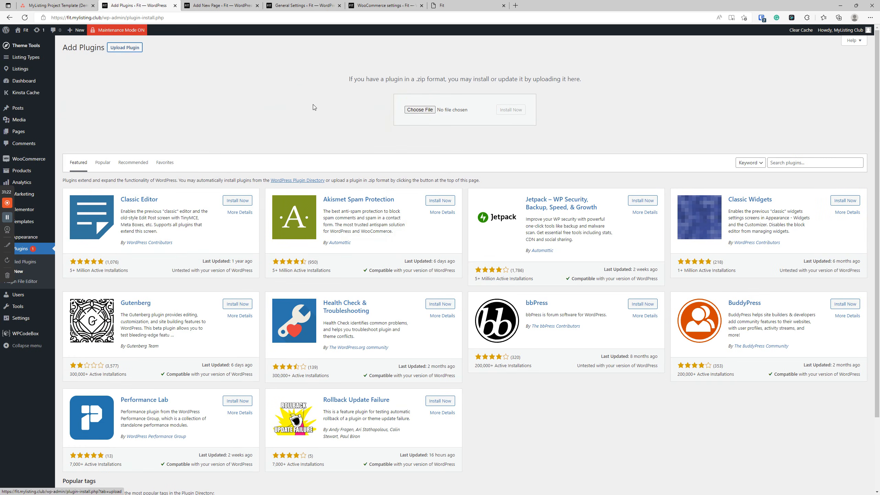
click(420, 110)
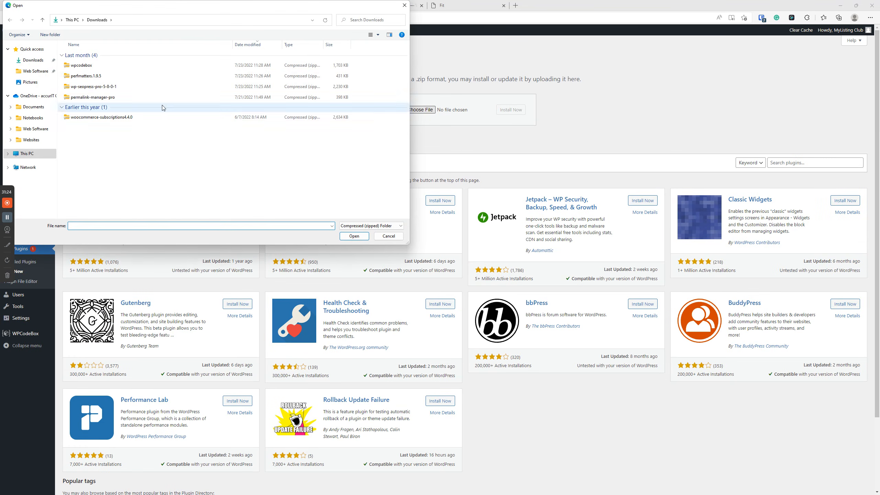
double_click(122, 118)
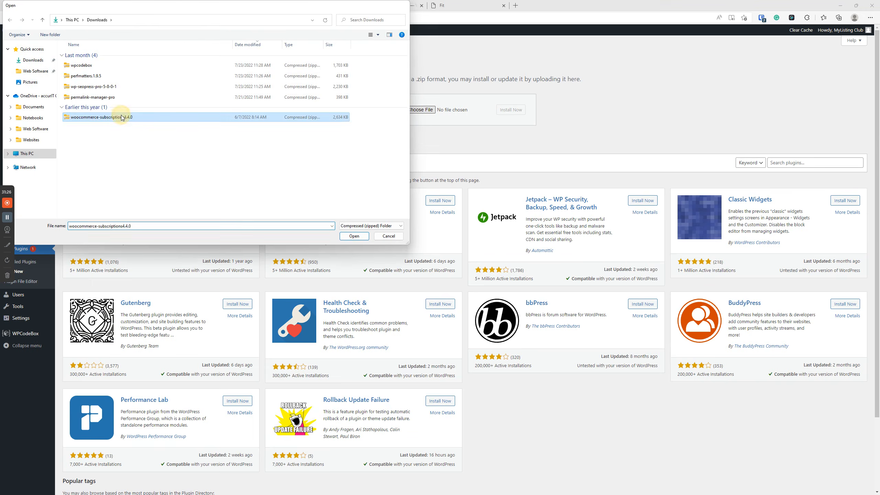
click(511, 110)
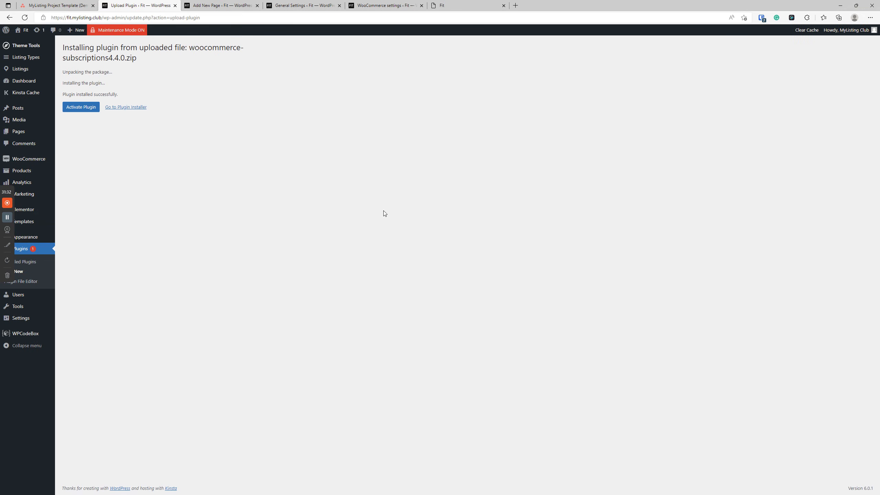
click(88, 109)
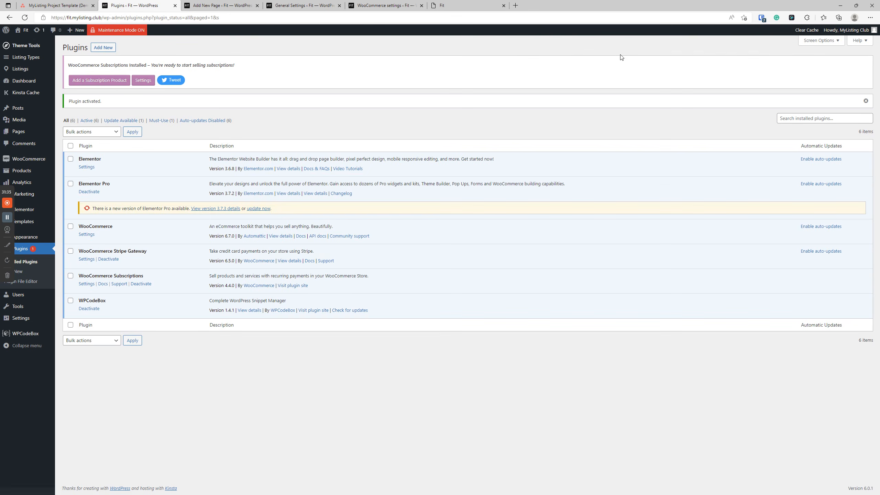
Reload the Subscriptions settings to show all options, then return to the Asana Subscriptions task.
click(387, 5)
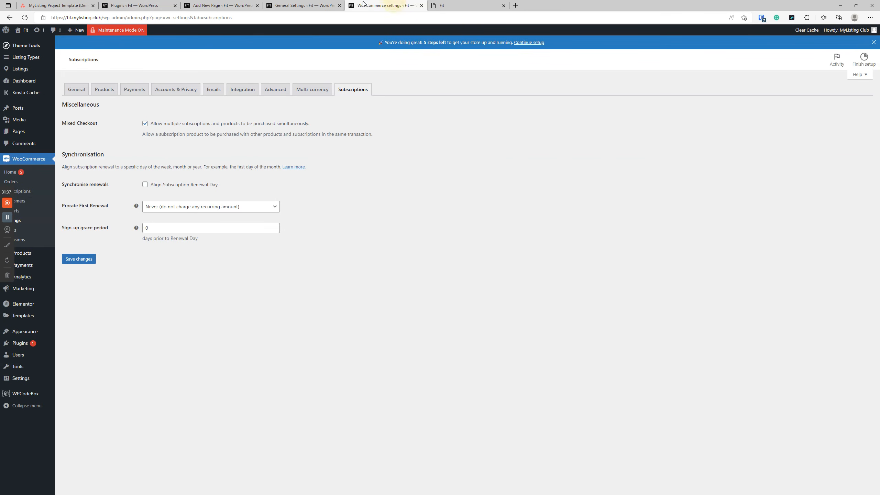
click(25, 17)
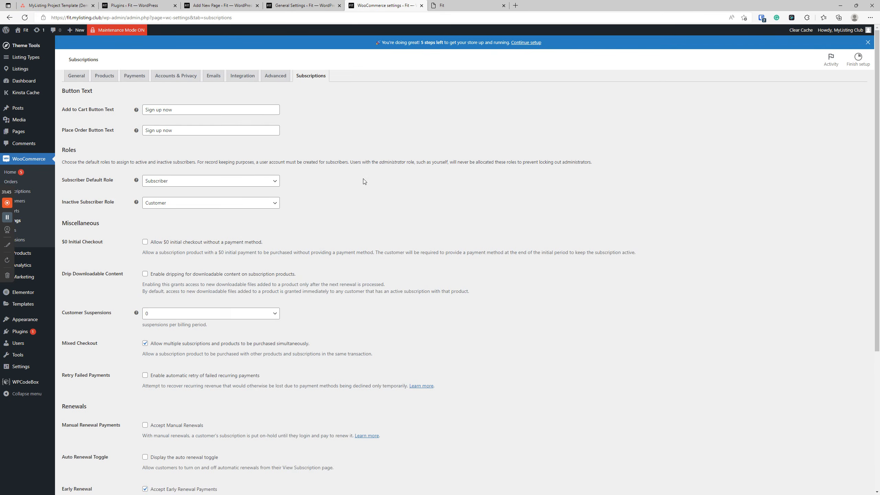
scroll(172, 347, down, 6)
scroll(174, 347, up, 6)
scroll(232, 251, down, 6)
scroll(326, 289, up, 6)
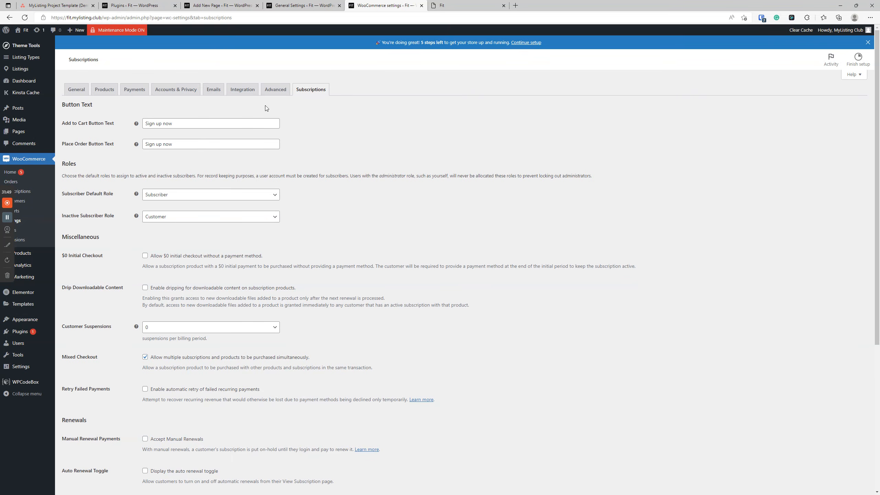
click(87, 5)
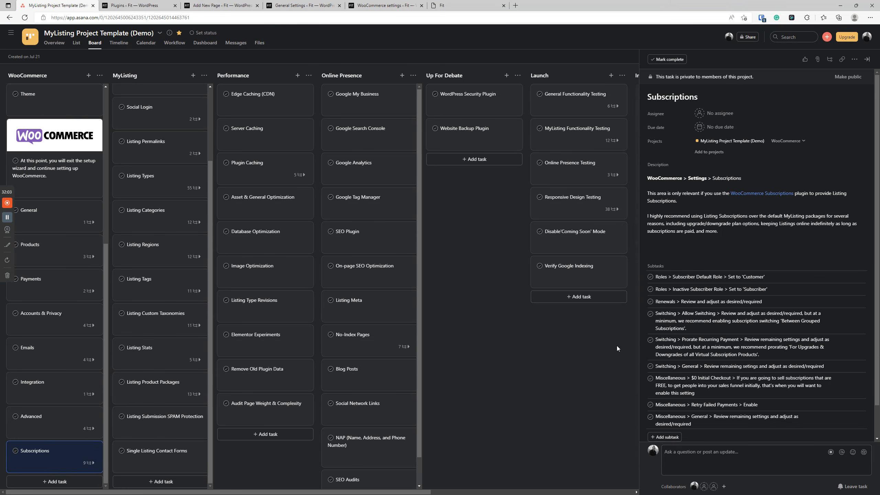
scroll(679, 347, down, 2)
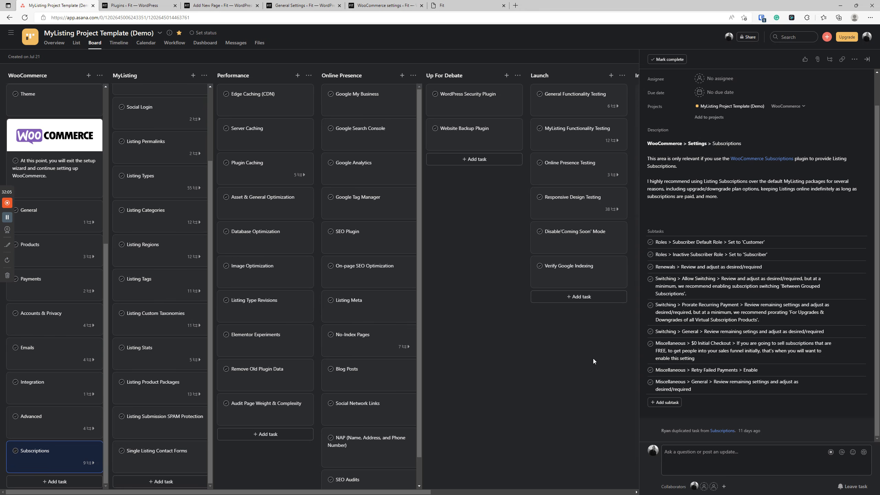
scroll(728, 340, up, 2)
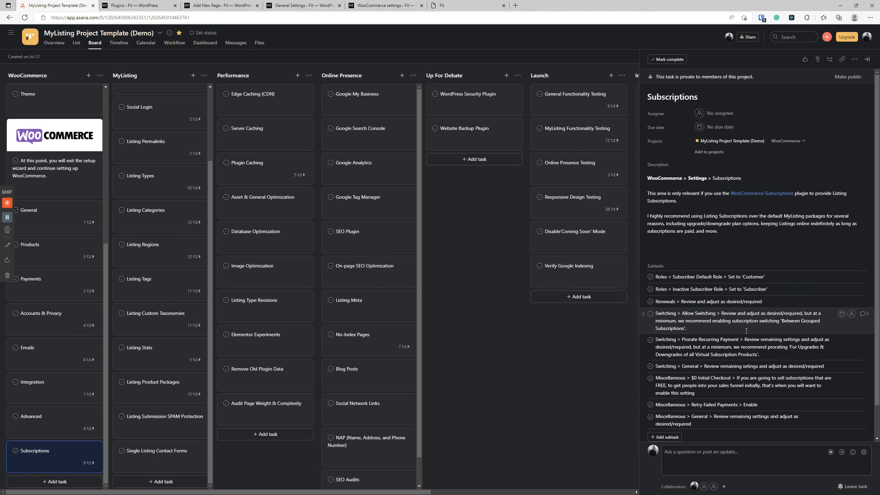